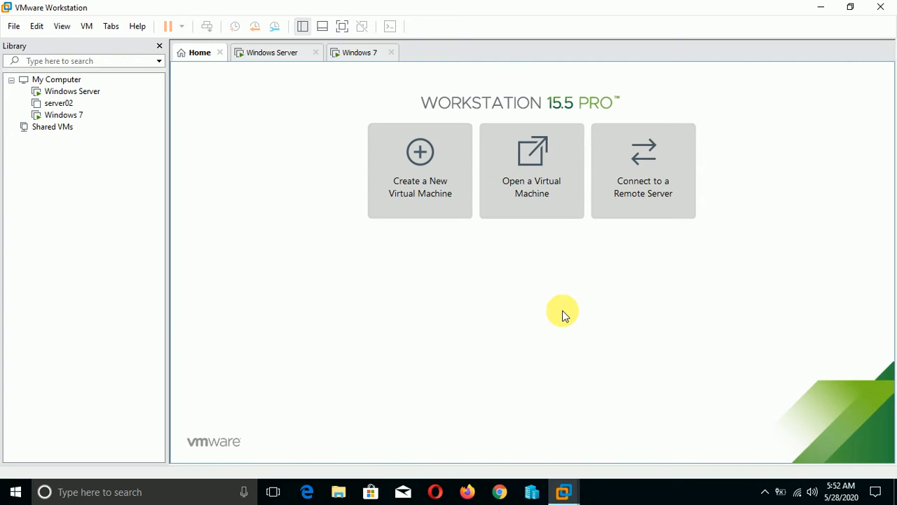
- Bring up the Windows Server virtual machine and display it in full screen
{"action": "left_click", "coordinate": [291, 54]}
{"action": "left_click", "coordinate": [402, 176]}
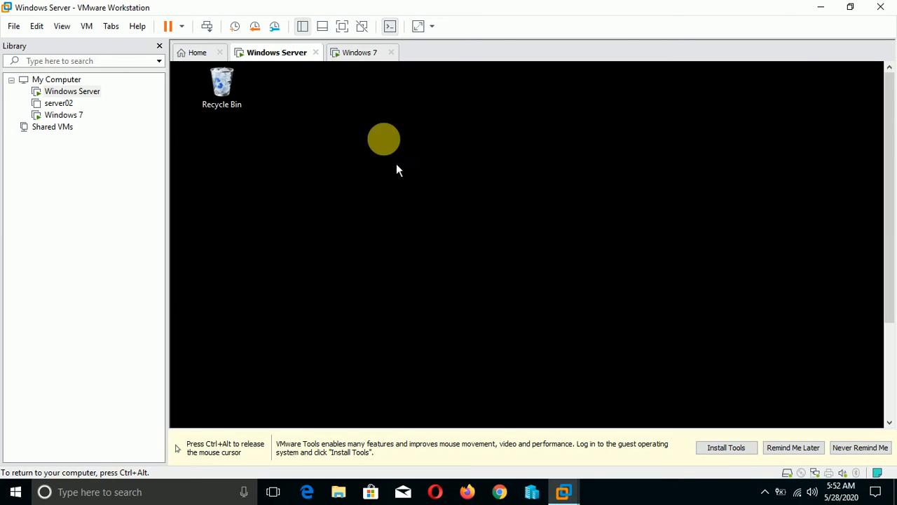
{"action": "left_click", "coordinate": [360, 56]}
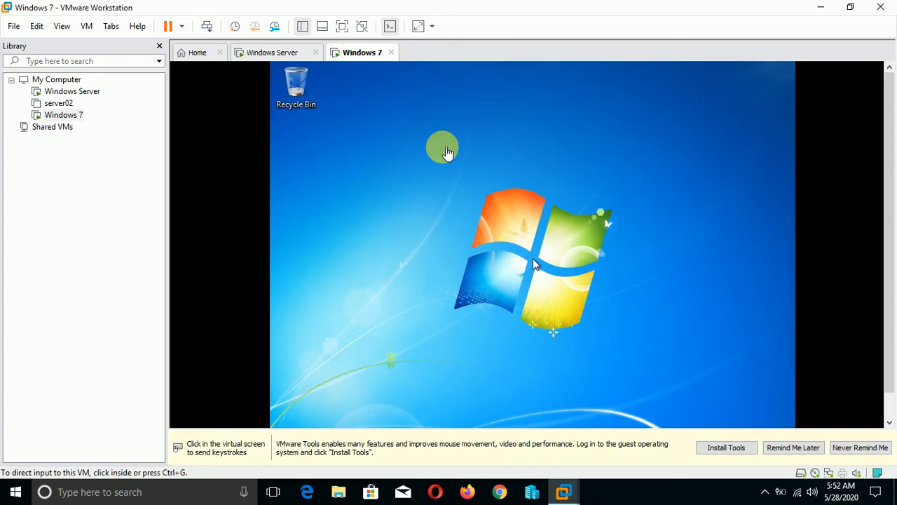
{"action": "left_click", "coordinate": [276, 56]}
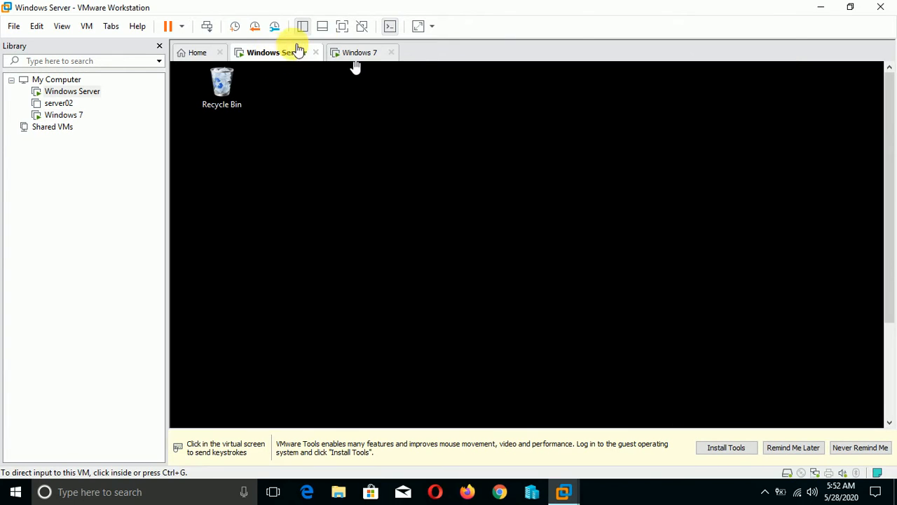
{"action": "left_click", "coordinate": [343, 28]}
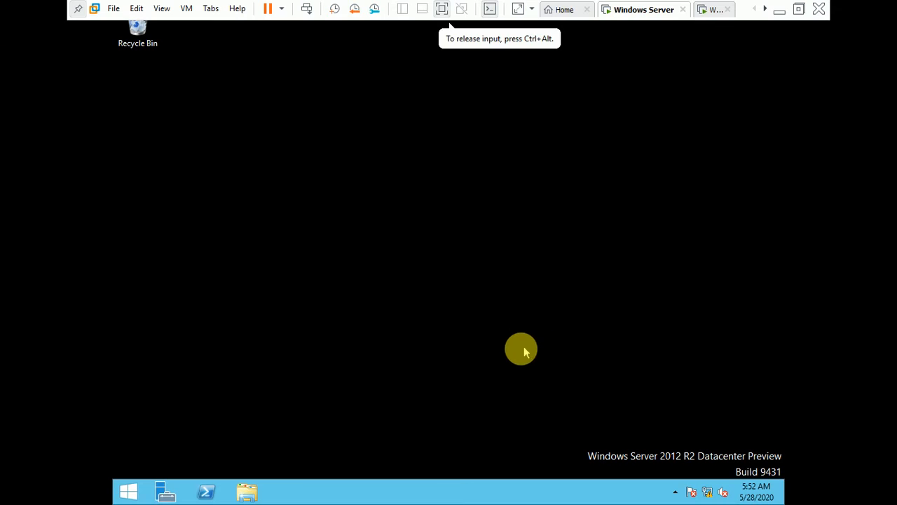
- In Server Manager, start adding roles and features with a role-based or feature-based installation on server01
{"action": "left_click", "coordinate": [165, 491]}
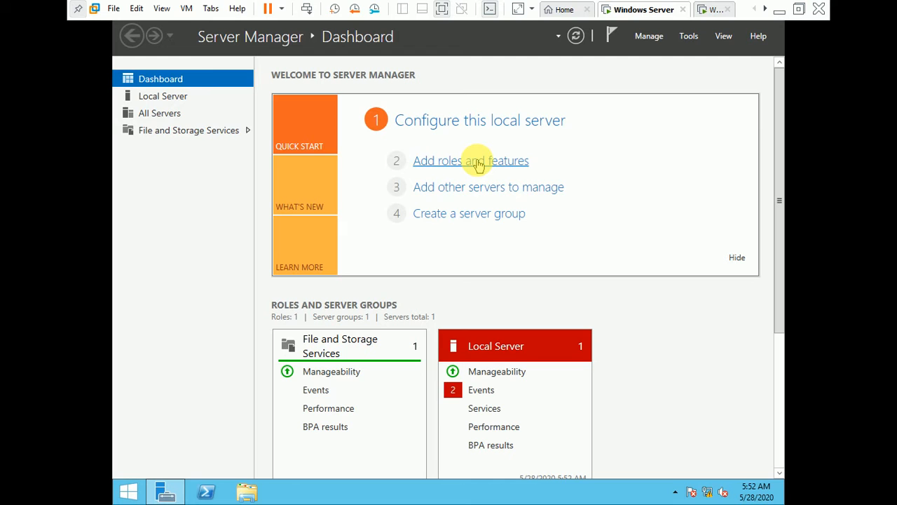
{"action": "left_click", "coordinate": [460, 171]}
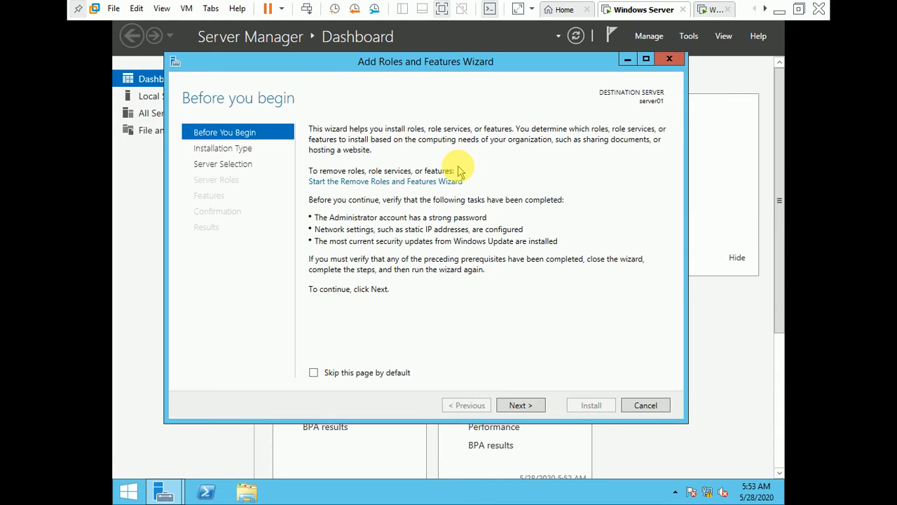
{"action": "left_click", "coordinate": [526, 405]}
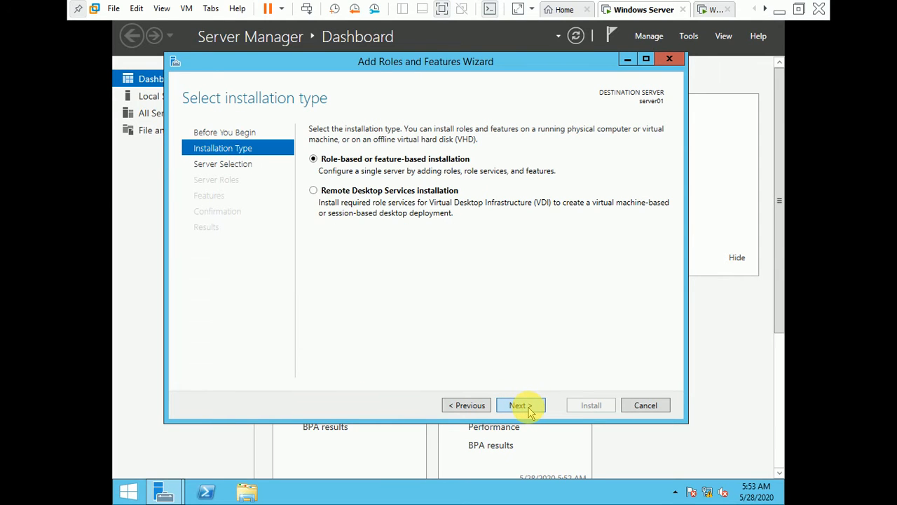
{"action": "left_click", "coordinate": [529, 409]}
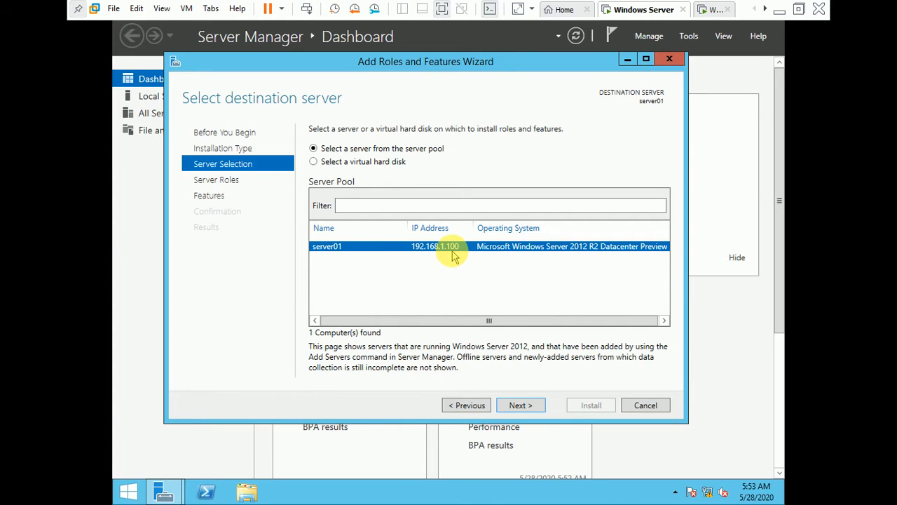
{"action": "left_click", "coordinate": [529, 413]}
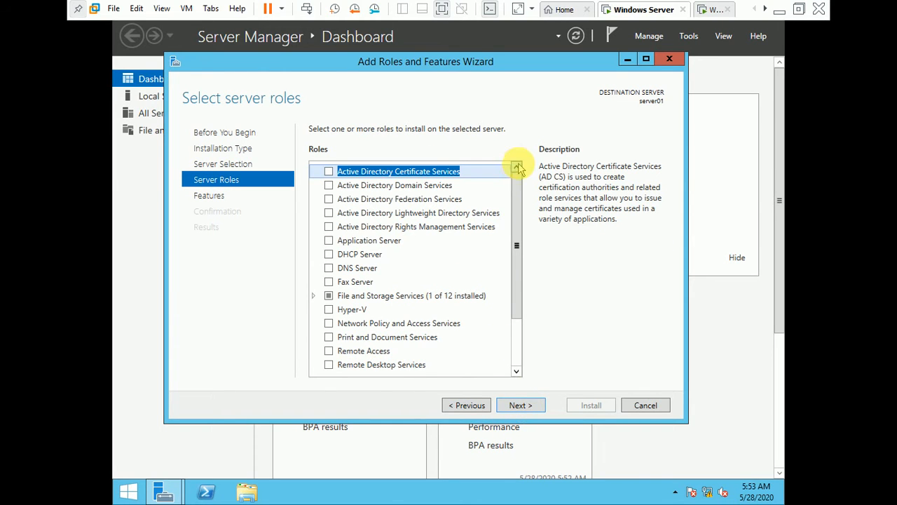
- Select the Windows Deployment Services server role and add its required features, including the management tools
{"action": "left_click_drag", "start_coordinate": [517, 197], "coordinate": [516, 298]}
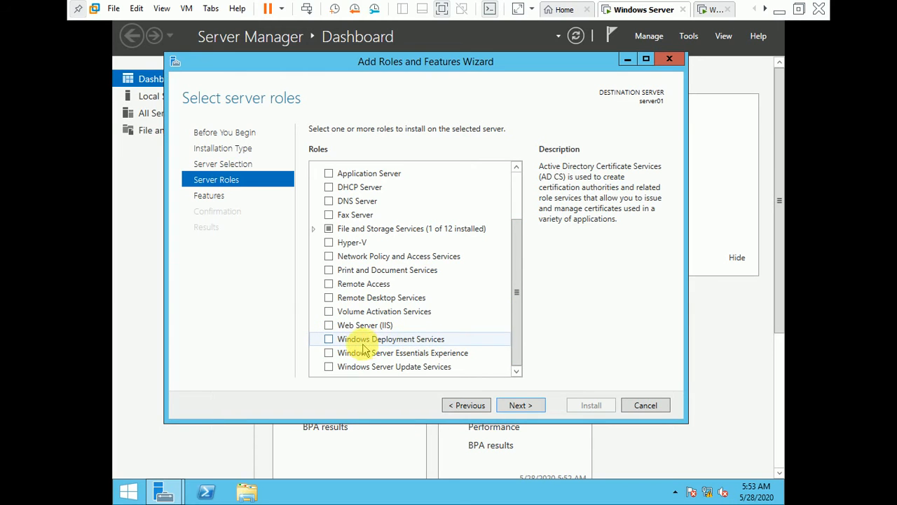
{"action": "left_click", "coordinate": [329, 340]}
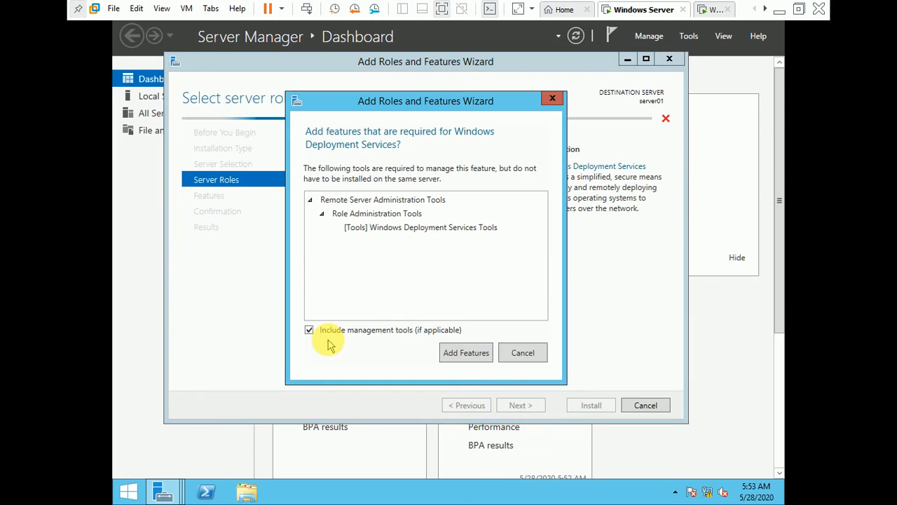
{"action": "left_click", "coordinate": [471, 359]}
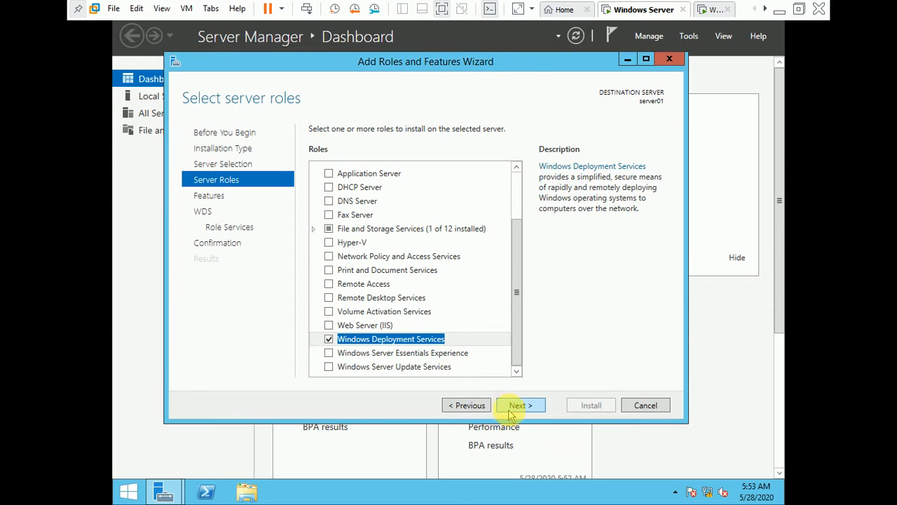
- Add no extra features and keep both the Deployment Server and Transport Server role services for installation
{"action": "left_click", "coordinate": [519, 407]}
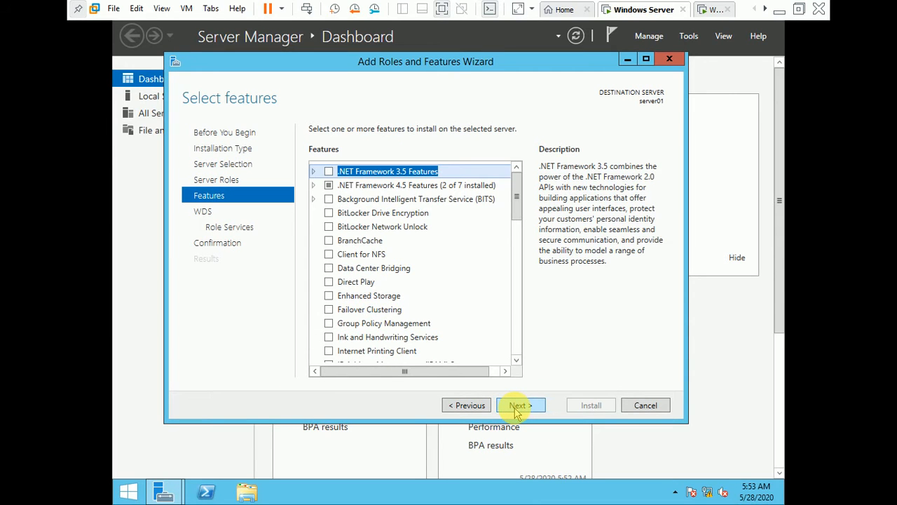
{"action": "left_click", "coordinate": [522, 406]}
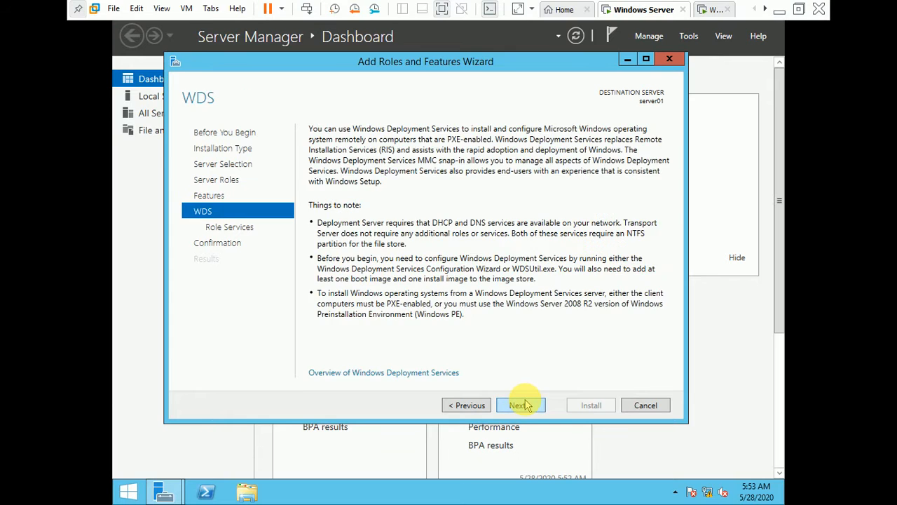
{"action": "left_click", "coordinate": [525, 405]}
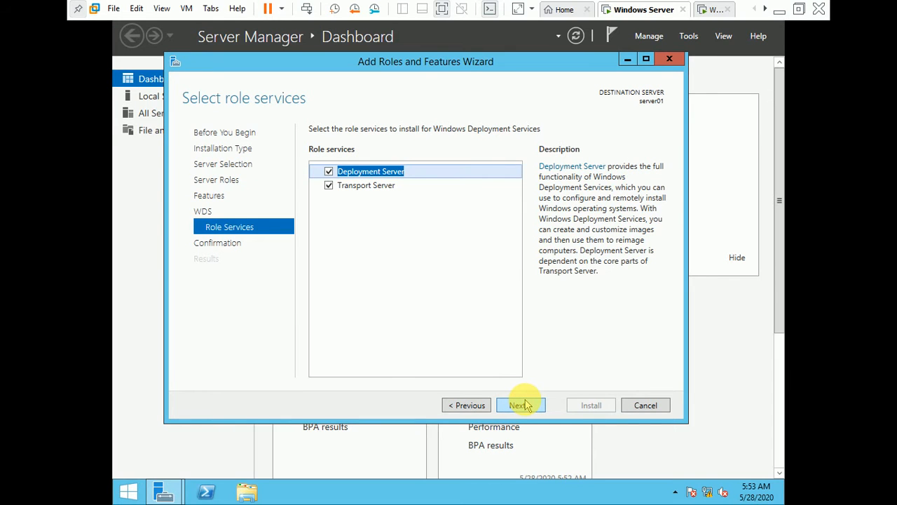
{"action": "left_click", "coordinate": [526, 405]}
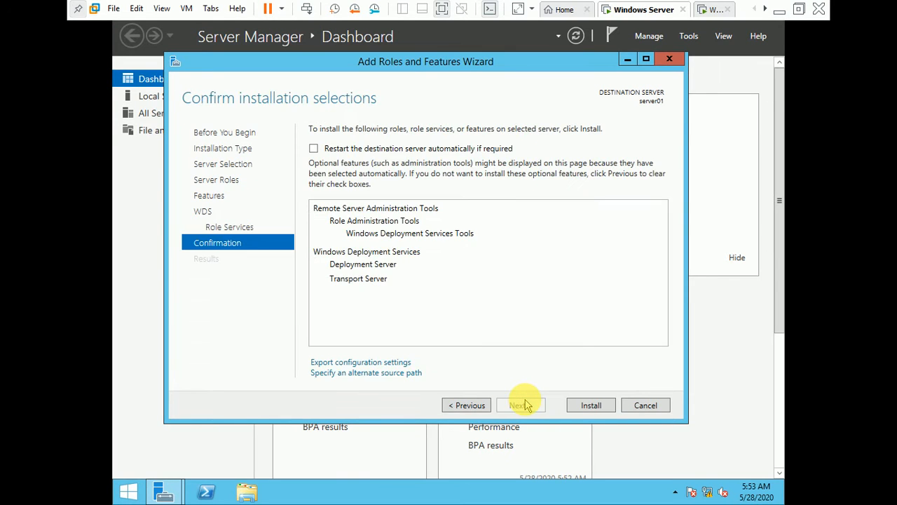
- Allow the destination server to restart automatically if required, install the selected role, and close the wizard
{"action": "left_click", "coordinate": [313, 148]}
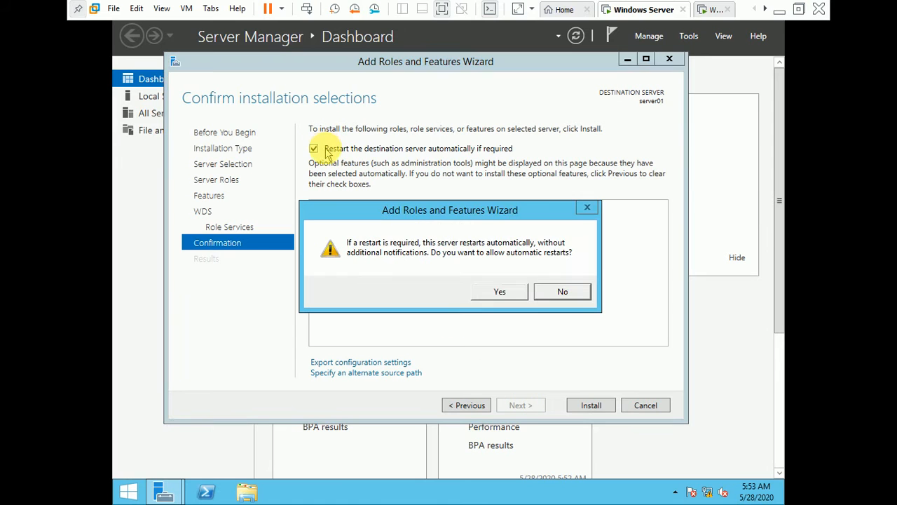
{"action": "left_click", "coordinate": [501, 292]}
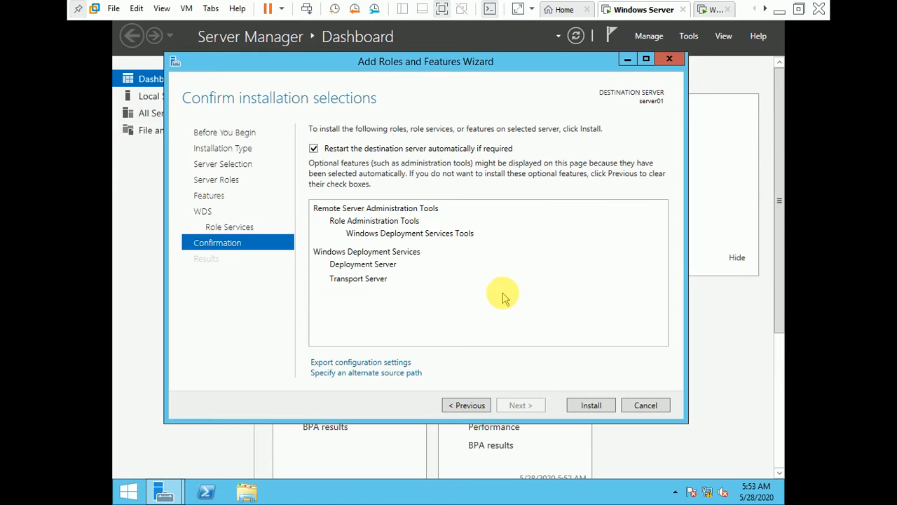
{"action": "left_click", "coordinate": [591, 406]}
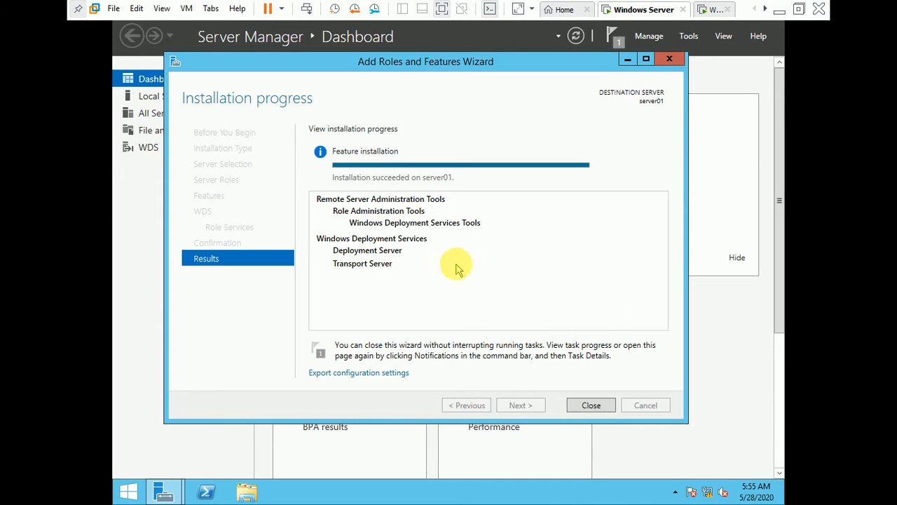
{"action": "left_click", "coordinate": [587, 406]}
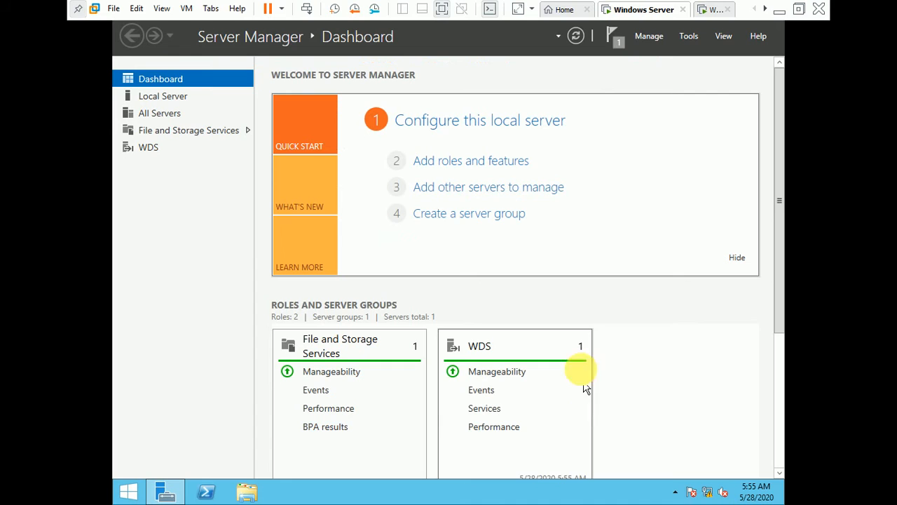
- Refresh the Server Manager dashboard and open the Windows Deployment Services console in a maximized window
{"action": "left_click", "coordinate": [571, 38]}
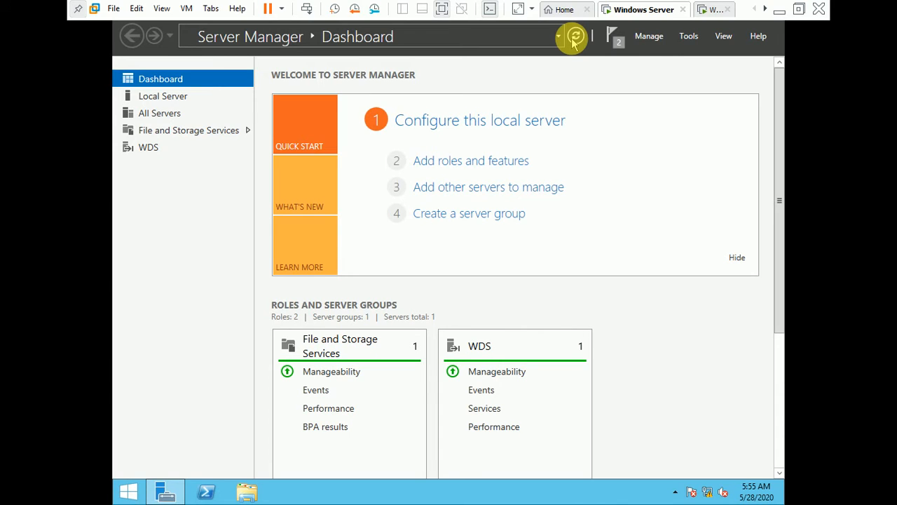
{"action": "left_click", "coordinate": [690, 38]}
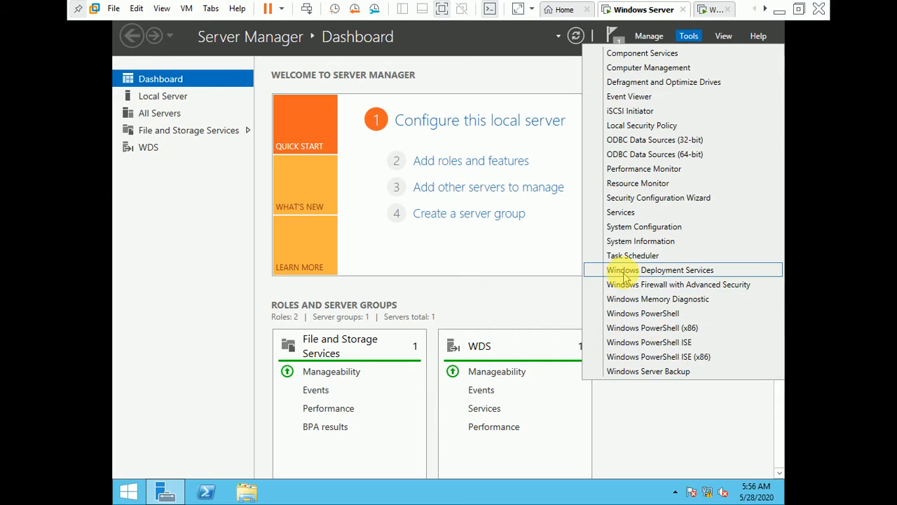
{"action": "left_click", "coordinate": [692, 276]}
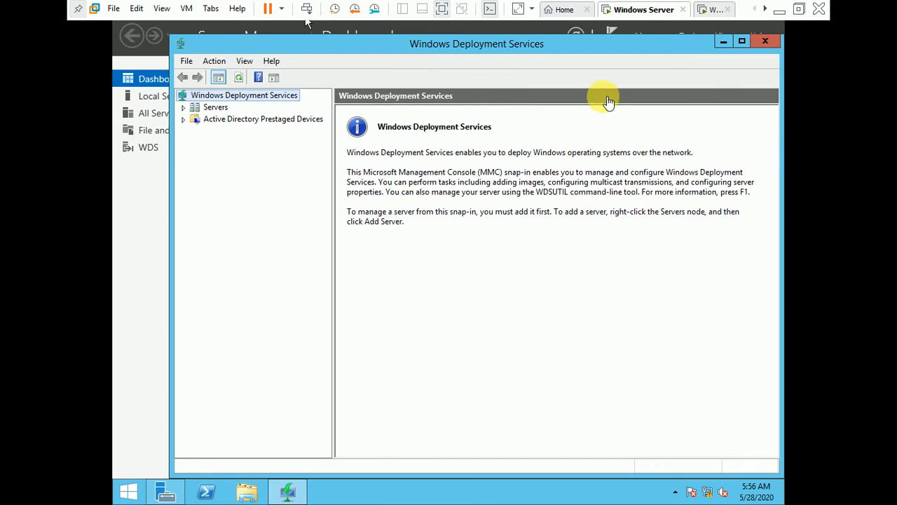
{"action": "left_click", "coordinate": [742, 43]}
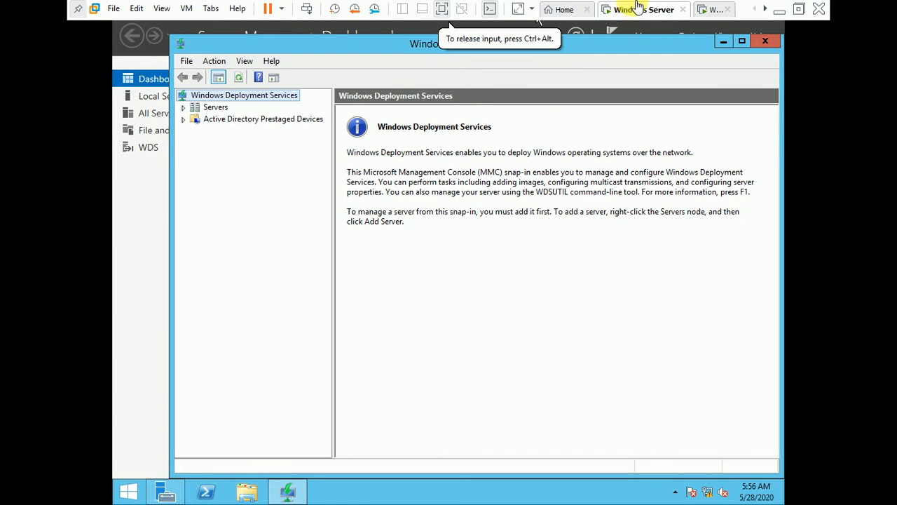
{"action": "left_click", "coordinate": [741, 44]}
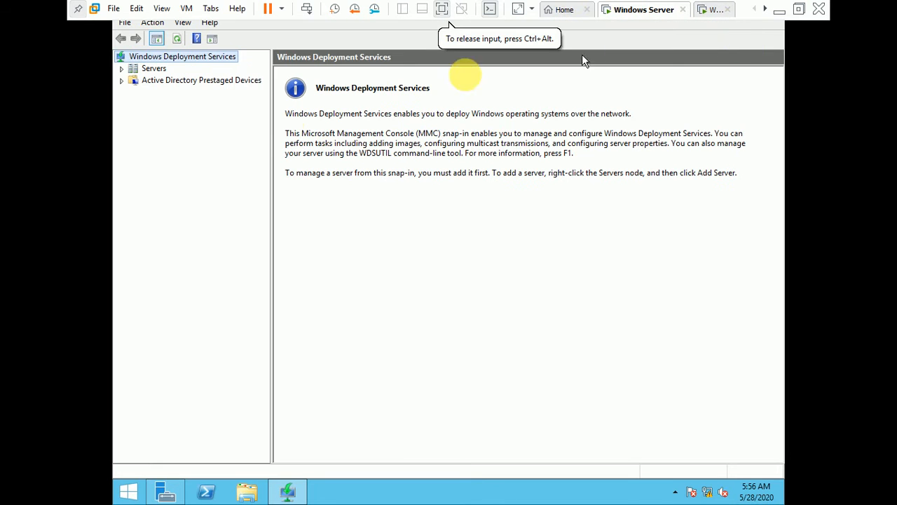
- Start configuring server01 in Windows Deployment Services and set it up as a Standalone server
{"action": "left_click", "coordinate": [121, 68]}
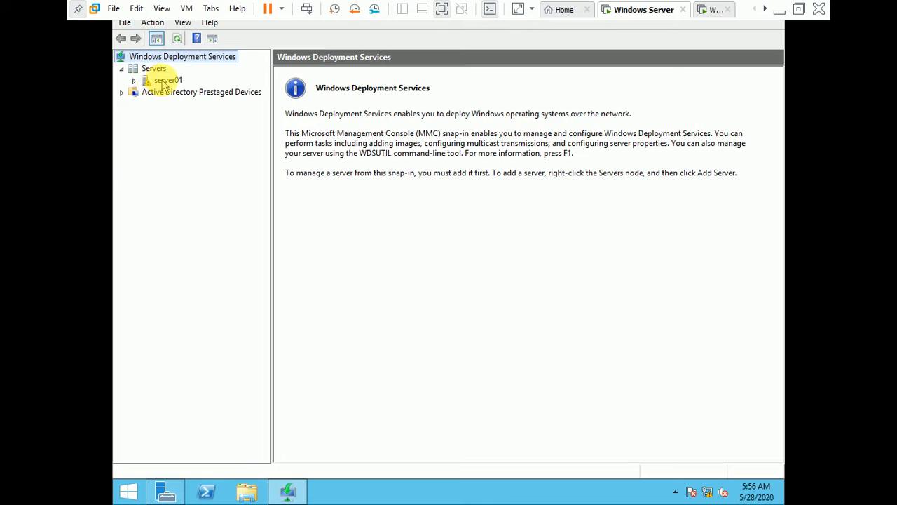
{"action": "left_click", "coordinate": [162, 81]}
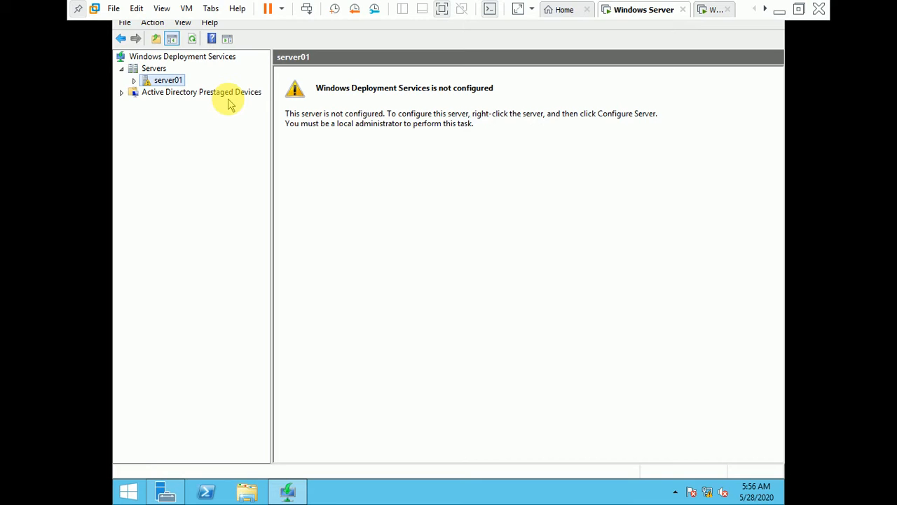
{"action": "right_click", "coordinate": [155, 81]}
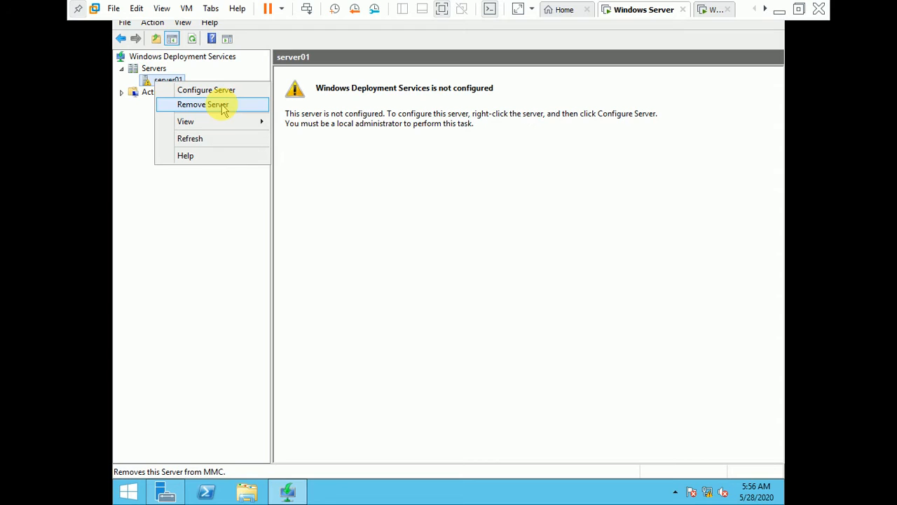
{"action": "left_click", "coordinate": [206, 91]}
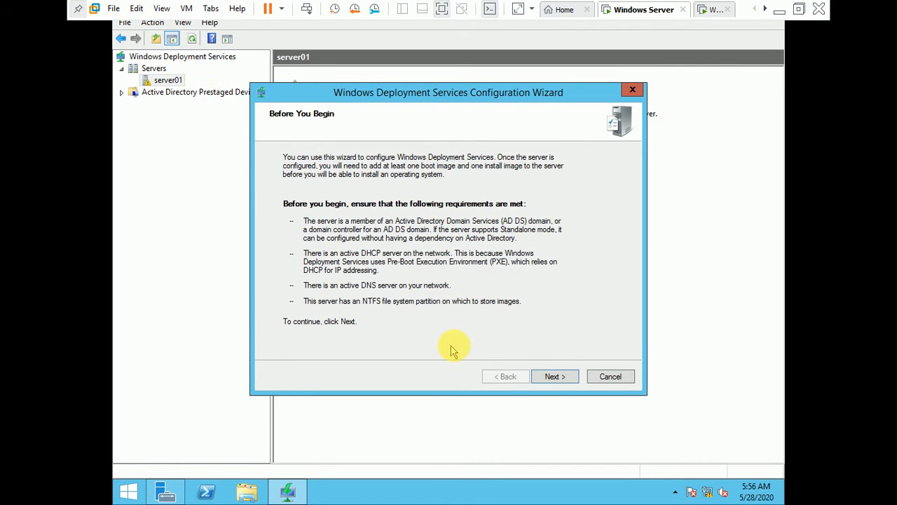
{"action": "left_click", "coordinate": [552, 378]}
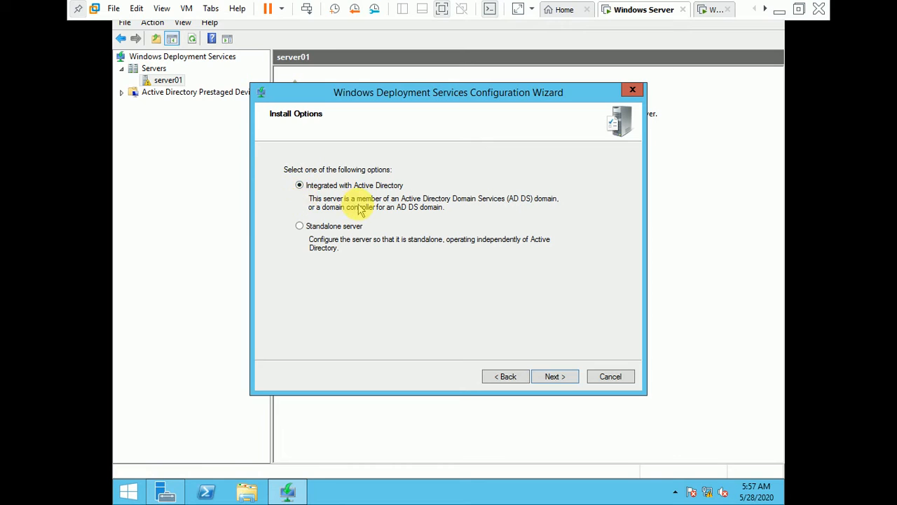
{"action": "left_click", "coordinate": [300, 227]}
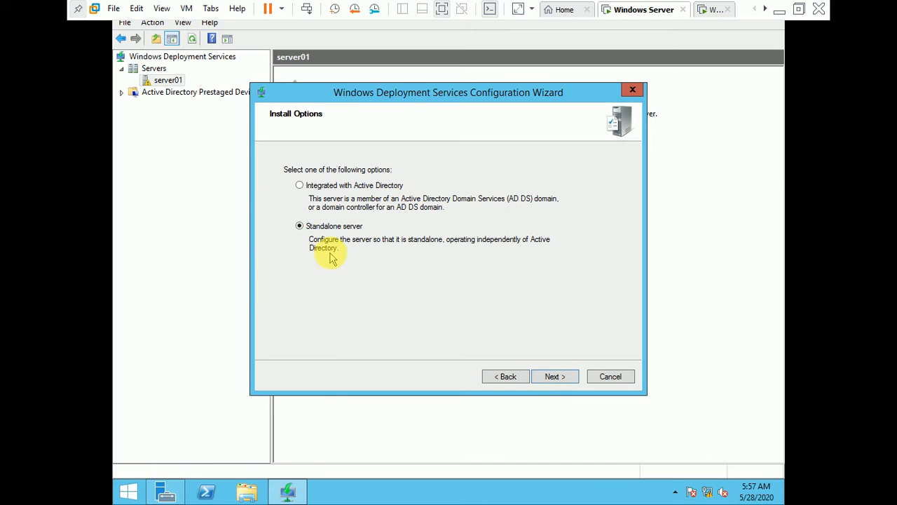
{"action": "left_click", "coordinate": [555, 378]}
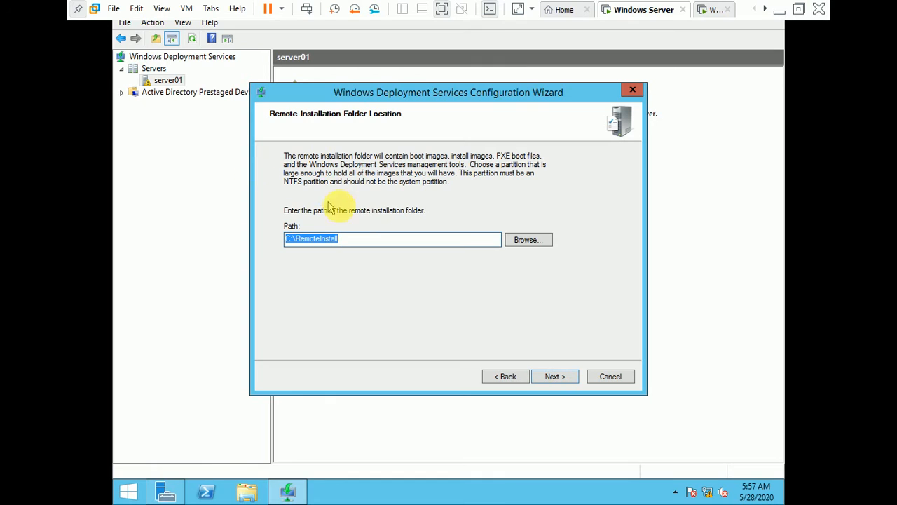
- Accept C:\RemoteInstall on the system volume as the remote installation folder and keep PXE at "Do not respond to any client computers"
{"action": "left_click", "coordinate": [552, 376]}
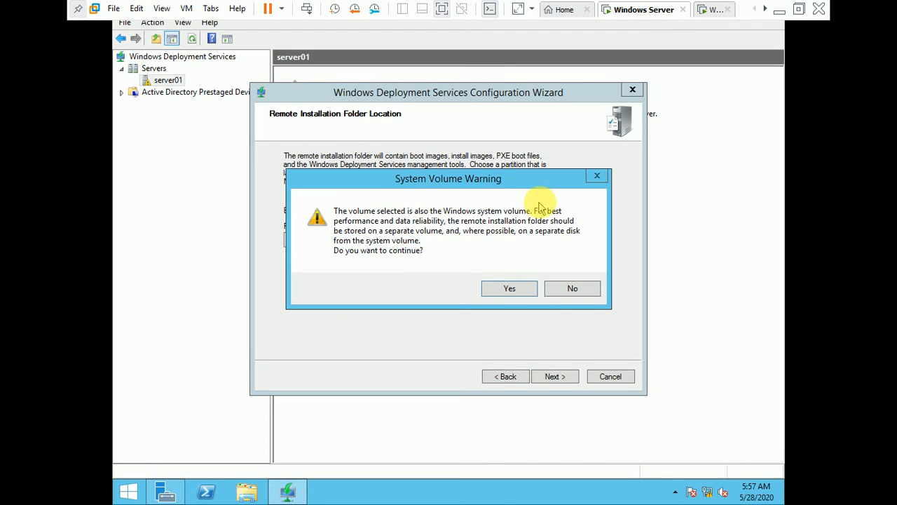
{"action": "left_click", "coordinate": [511, 287]}
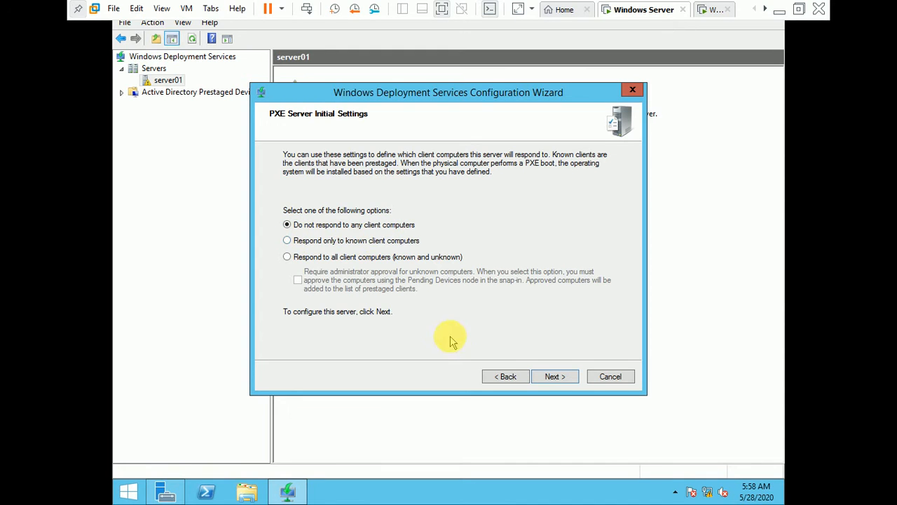
{"action": "left_click", "coordinate": [551, 377]}
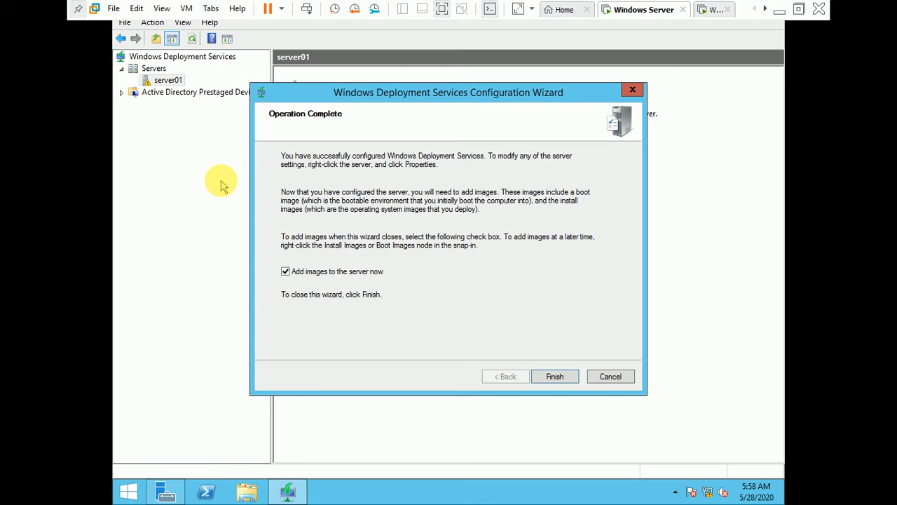
- Finish the Windows Deployment Services configuration and cancel the wizard for adding images to the server
{"action": "left_click", "coordinate": [559, 377]}
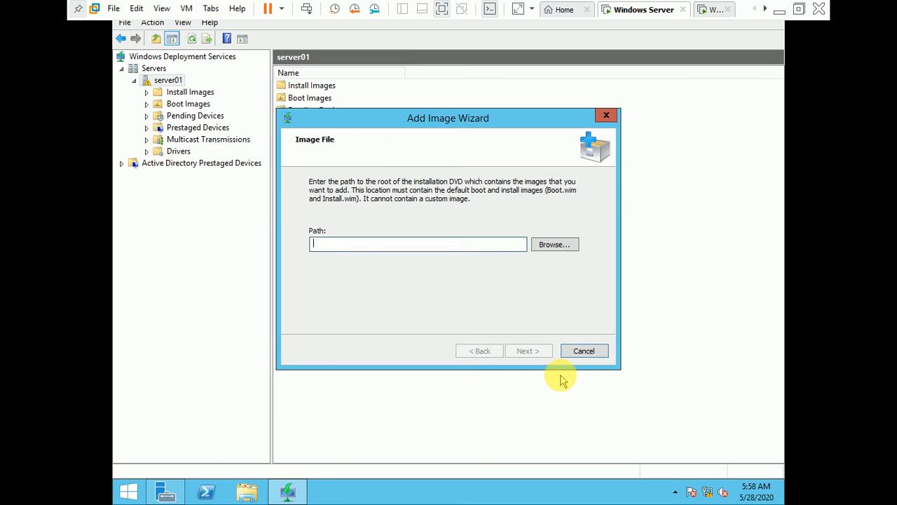
{"action": "left_click", "coordinate": [582, 352]}
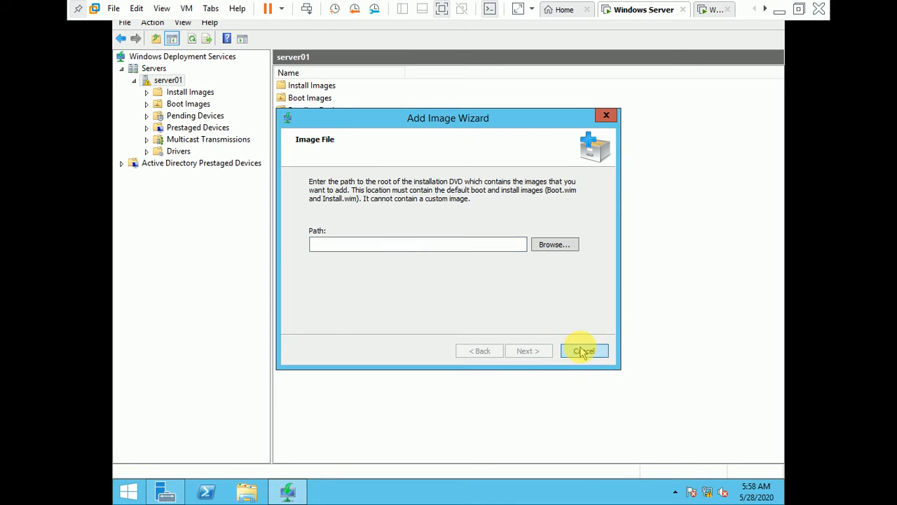
{"action": "left_click", "coordinate": [462, 277]}
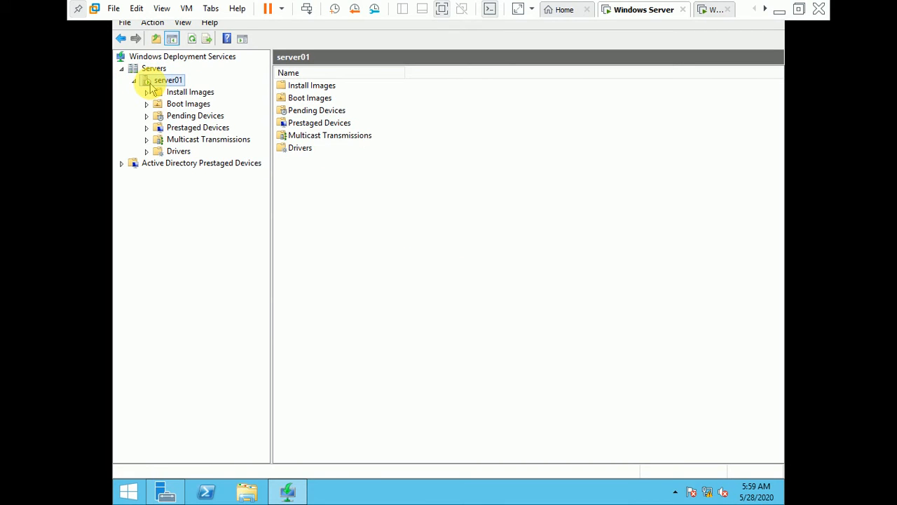
- Examine server01's Install Images, Boot Images, Pending Devices, Prestaged Devices and Multicast Transmissions folders, plus All Packages and DriverGroup1 under Drivers
{"action": "left_click", "coordinate": [173, 95]}
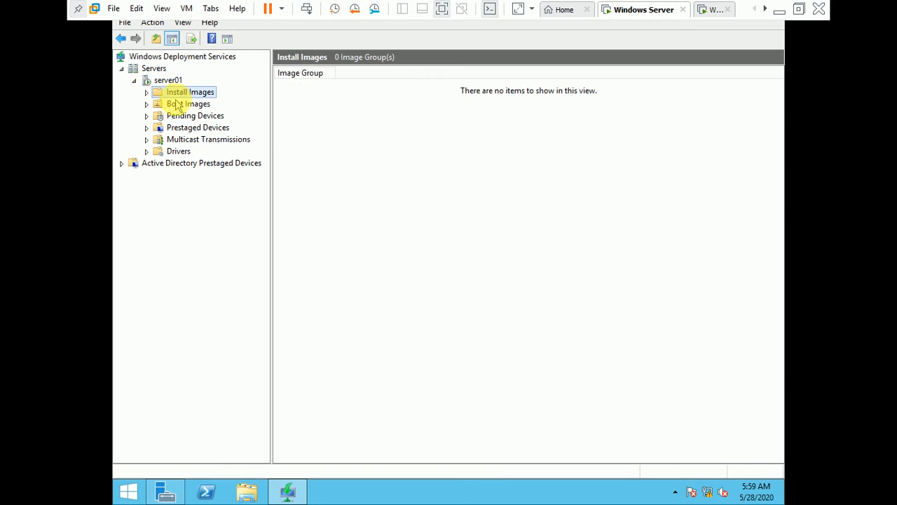
{"action": "left_click", "coordinate": [177, 104]}
{"action": "left_click", "coordinate": [185, 118]}
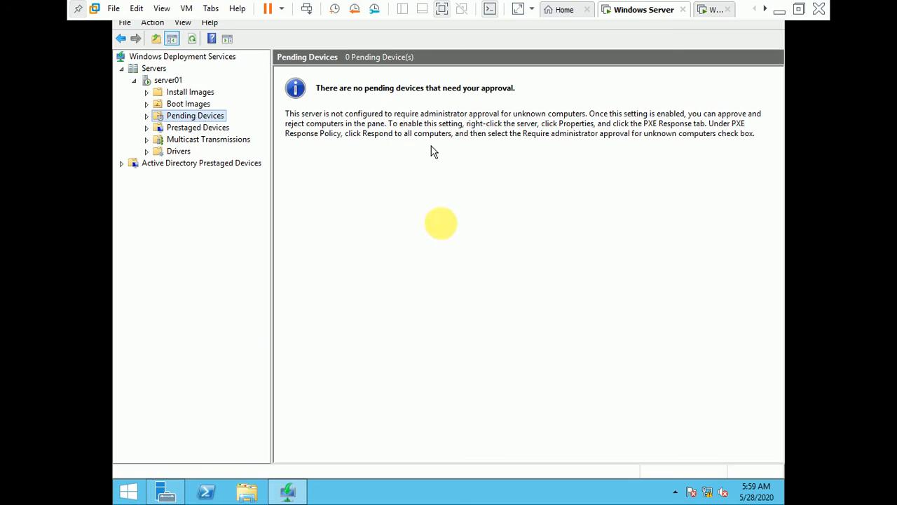
{"action": "left_click", "coordinate": [200, 129]}
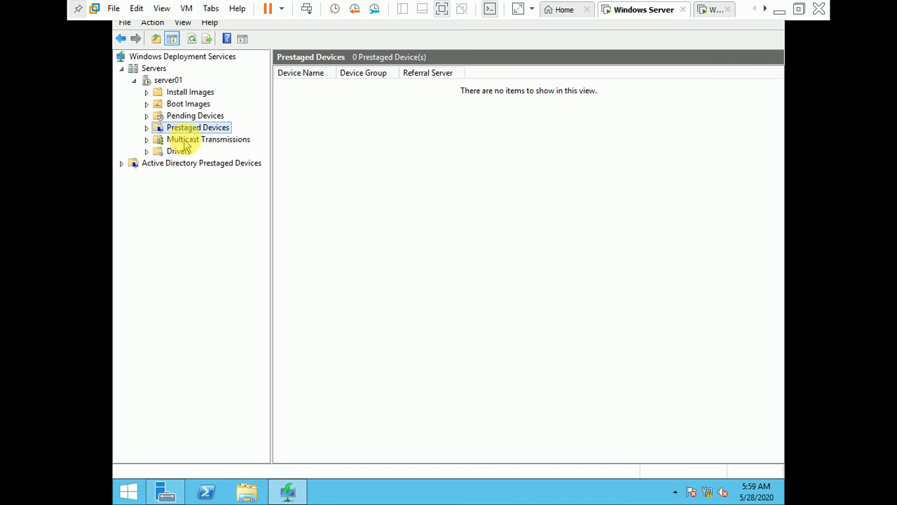
{"action": "left_click", "coordinate": [191, 142]}
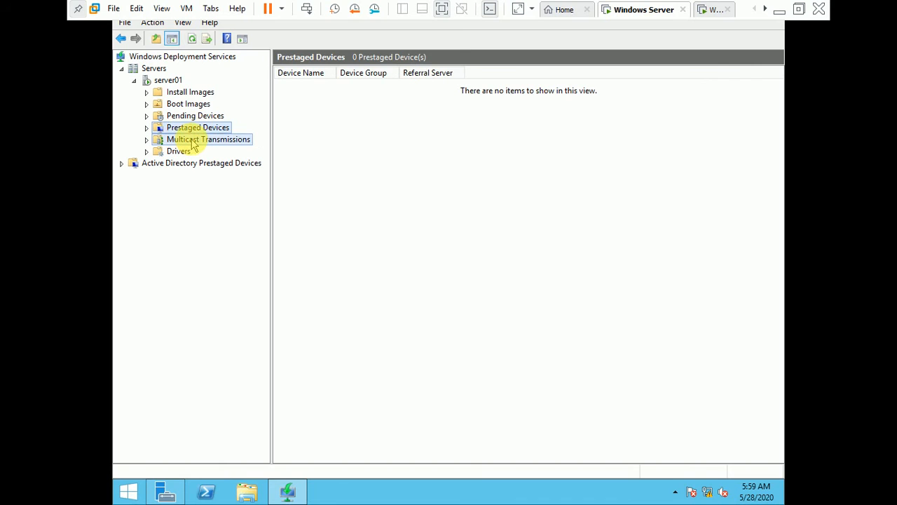
{"action": "left_click", "coordinate": [443, 9]}
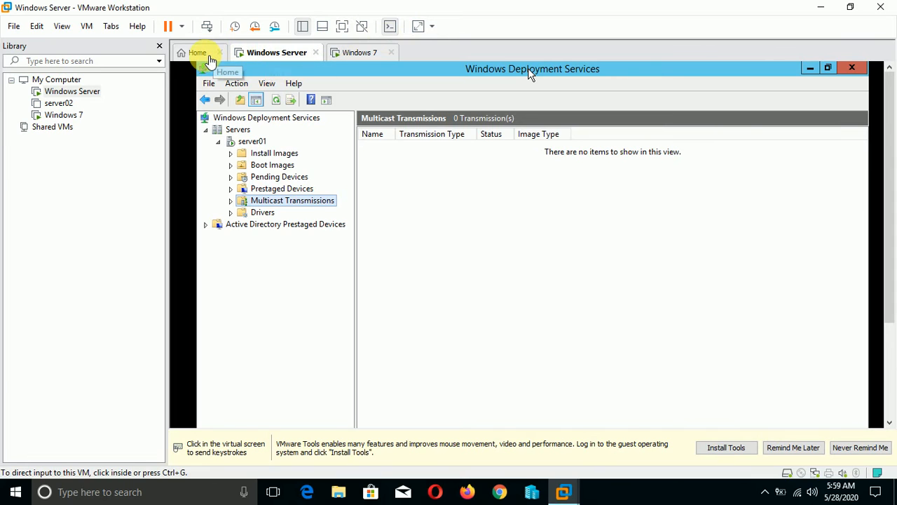
{"action": "left_click", "coordinate": [262, 212]}
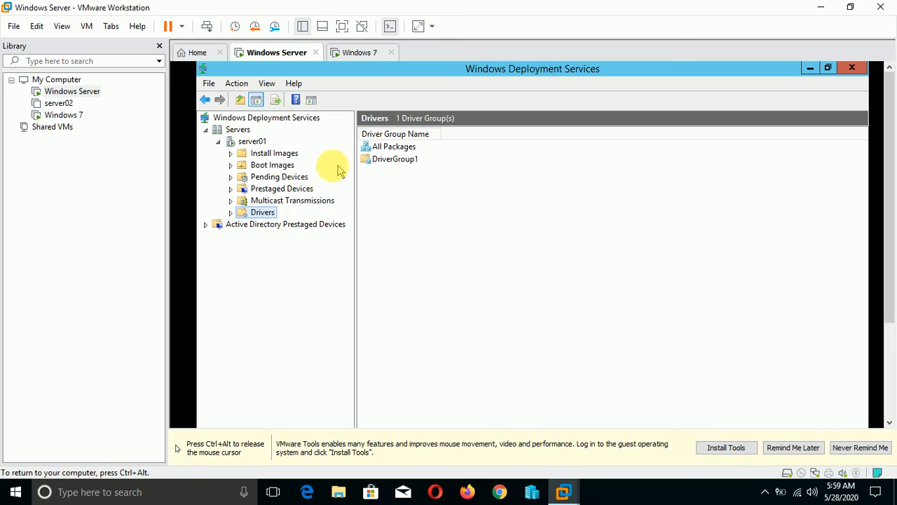
{"action": "left_click", "coordinate": [230, 213]}
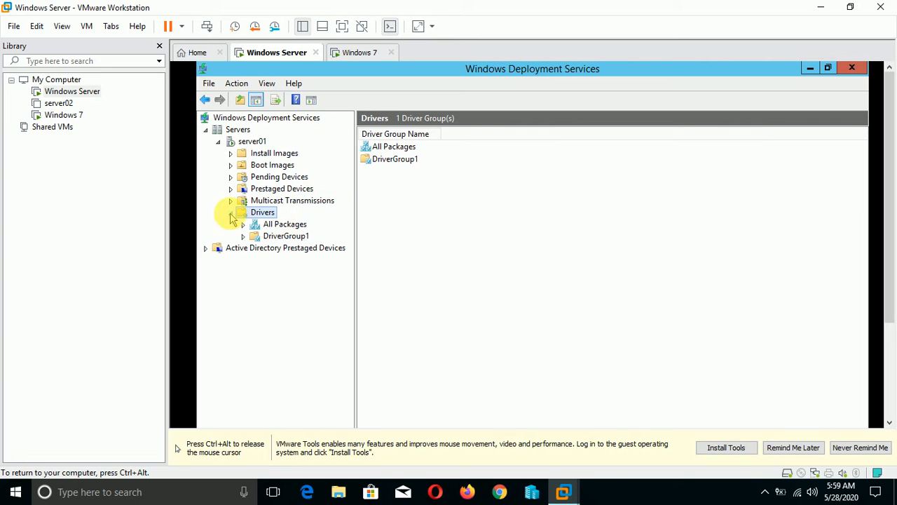
{"action": "left_click", "coordinate": [300, 225]}
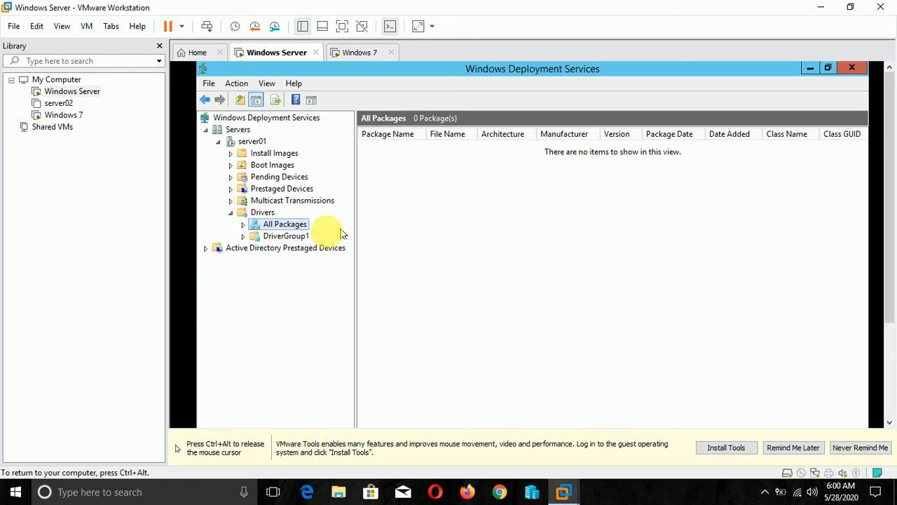
{"action": "left_click", "coordinate": [277, 239]}
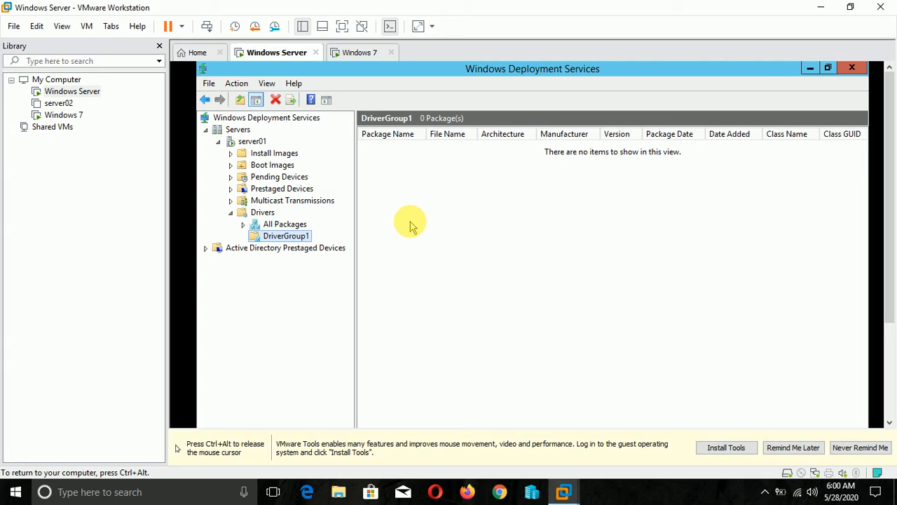
{"action": "key", "text": "ctrl+alt"}
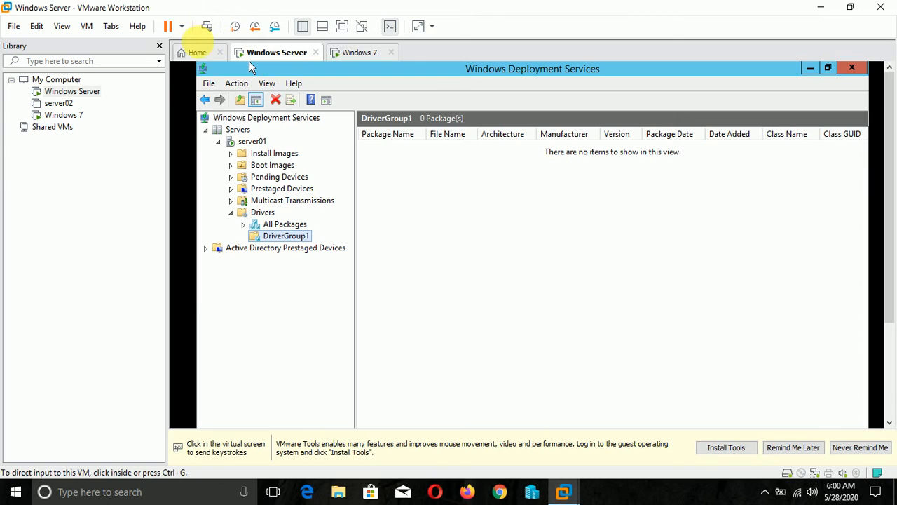
{"action": "left_click", "coordinate": [199, 52]}
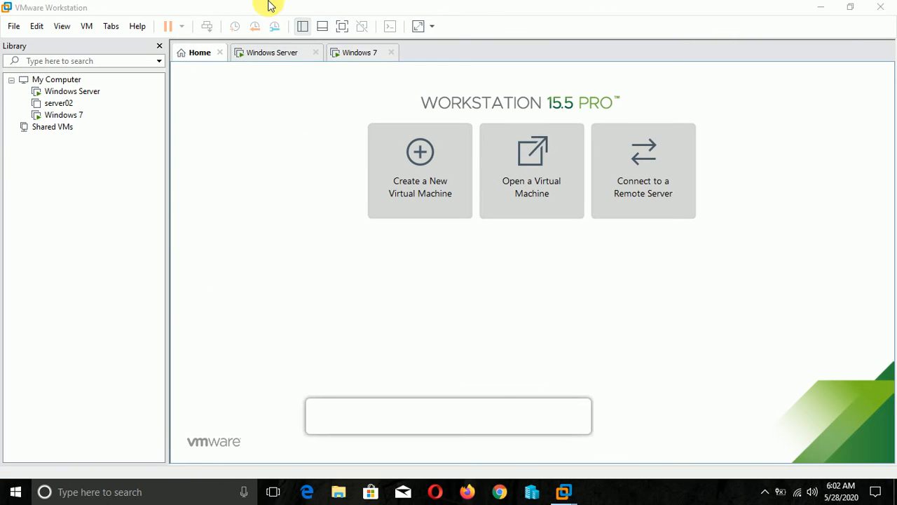
{"action": "left_click", "coordinate": [274, 53]}
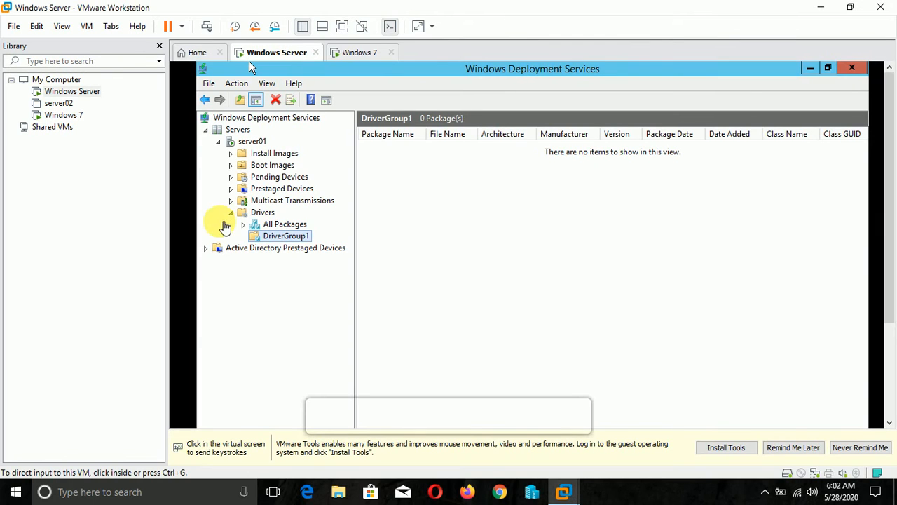
- Review the General and Filters properties of DriverGroup1 and close them without changes
{"action": "left_click", "coordinate": [274, 237]}
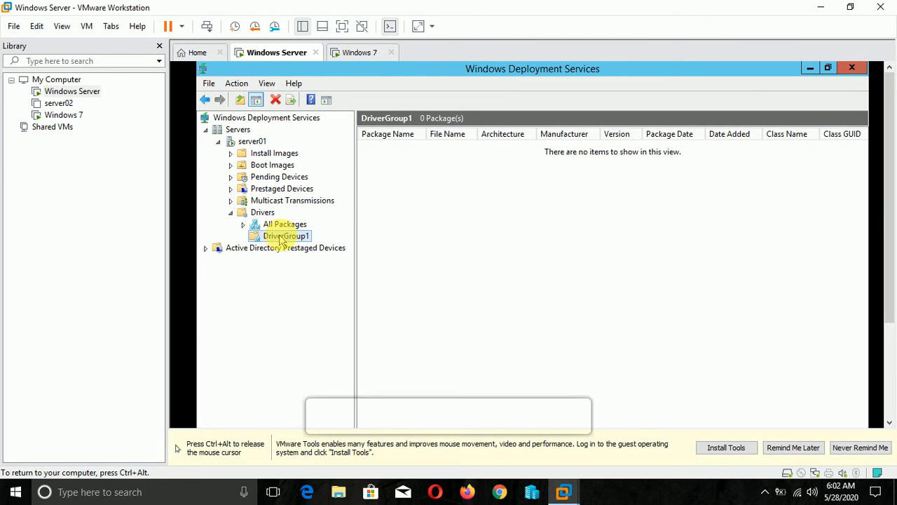
{"action": "right_click", "coordinate": [285, 239]}
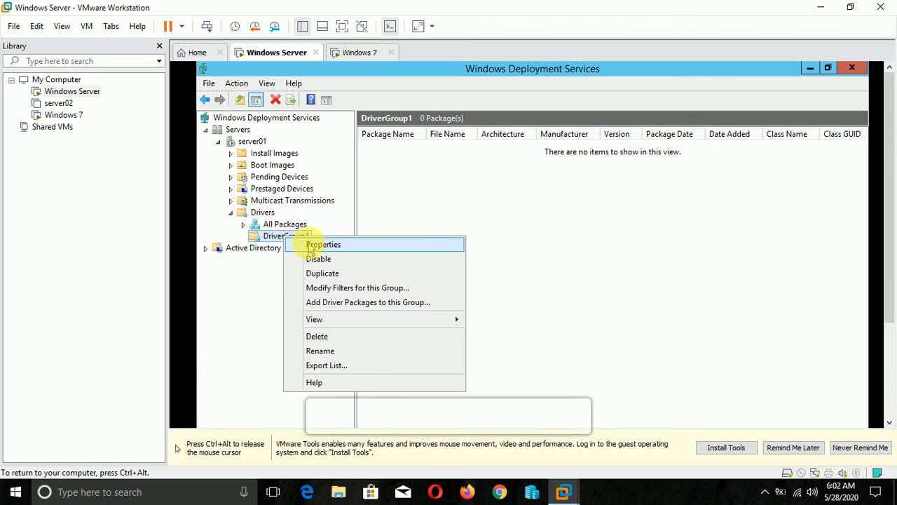
{"action": "left_click", "coordinate": [312, 246]}
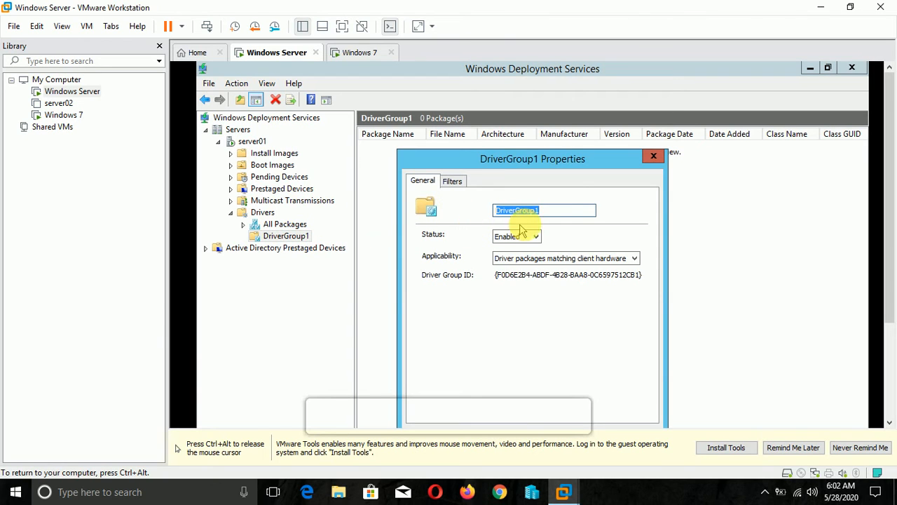
{"action": "left_click", "coordinate": [454, 185]}
{"action": "left_click", "coordinate": [653, 156]}
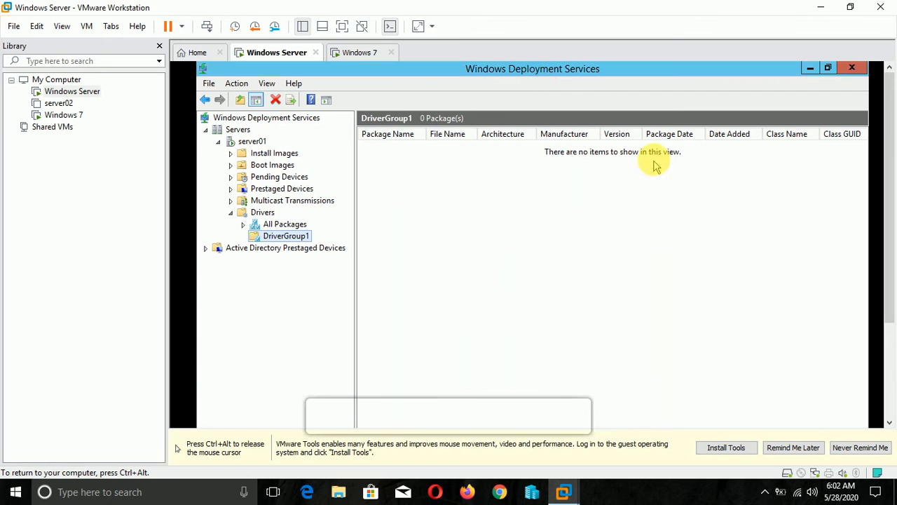
- Check the commands available for All Packages, inspect the Add Driver Packages dialog for DriverGroup1, and close it
{"action": "left_click", "coordinate": [283, 225]}
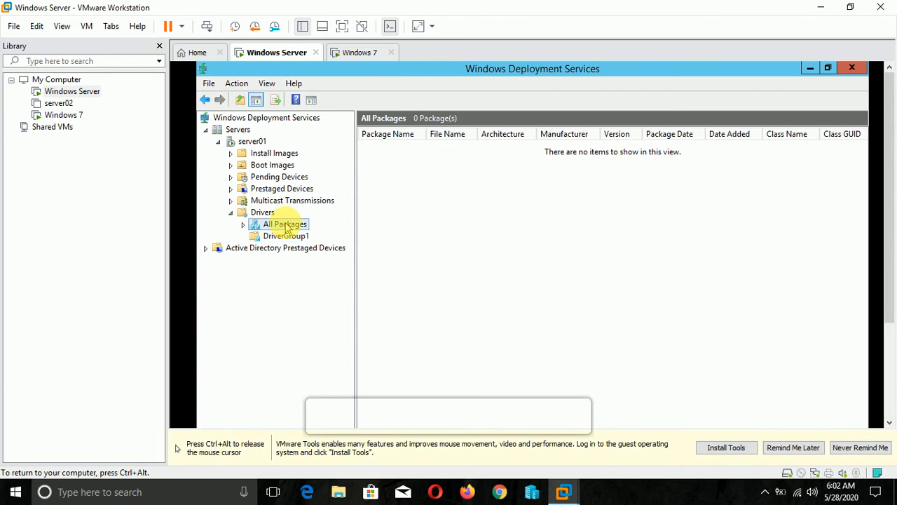
{"action": "right_click", "coordinate": [285, 224]}
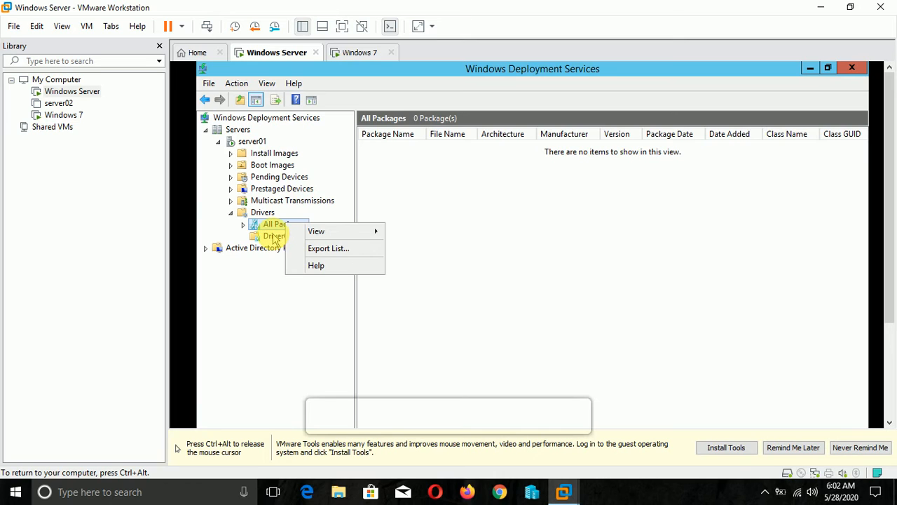
{"action": "right_click", "coordinate": [275, 238]}
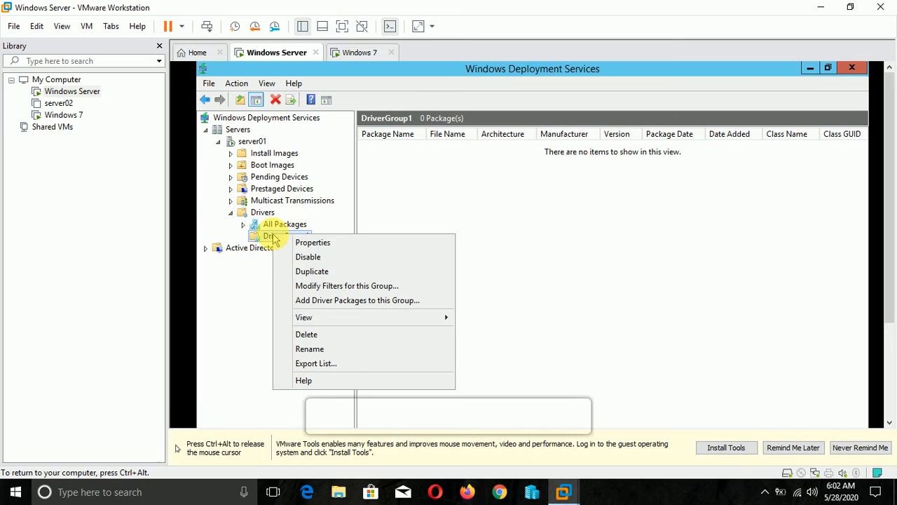
{"action": "left_click", "coordinate": [361, 302]}
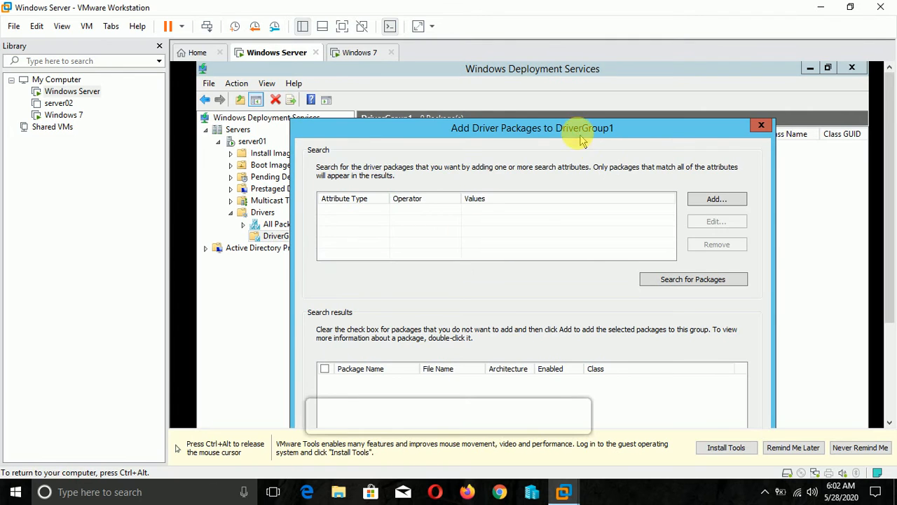
{"action": "left_click_drag", "start_coordinate": [572, 133], "coordinate": [586, 94]}
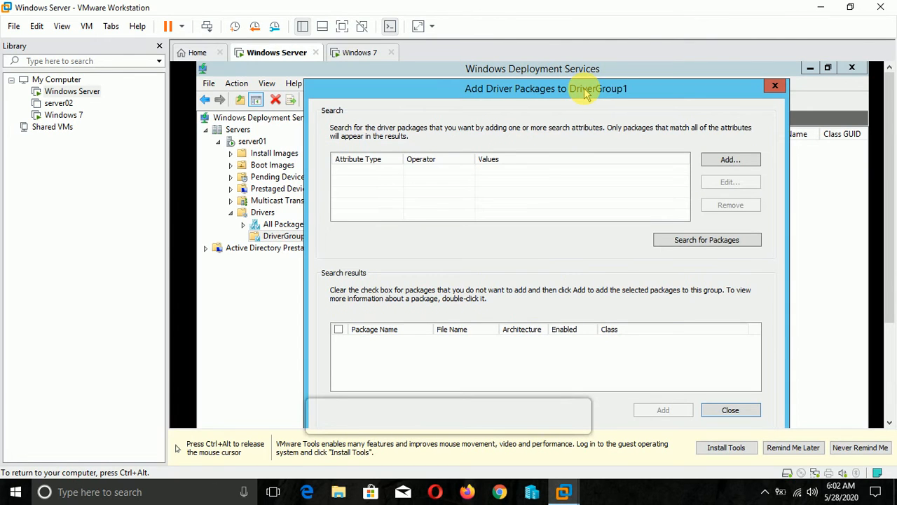
{"action": "left_click", "coordinate": [776, 86]}
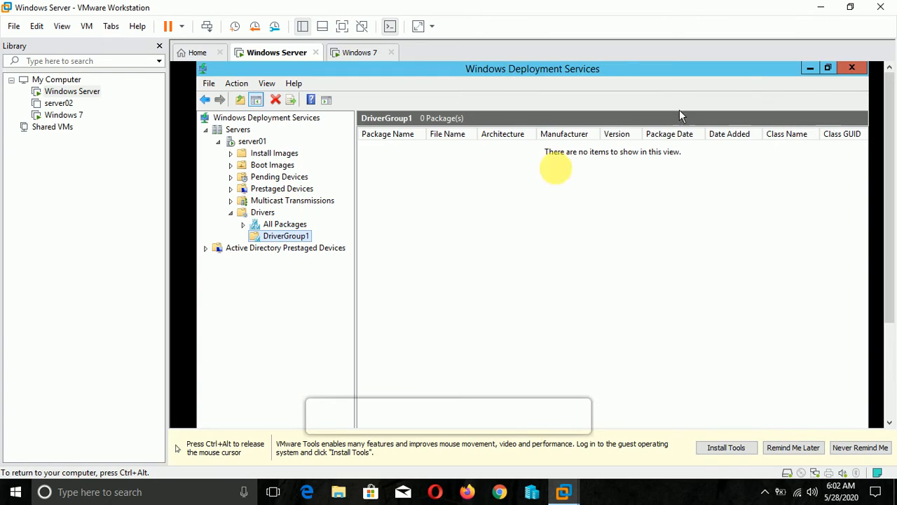
- Examine the Add Driver Package wizard's .inf file and folder location options for the Drivers folder, and cancel the wizard
{"action": "left_click", "coordinate": [264, 214]}
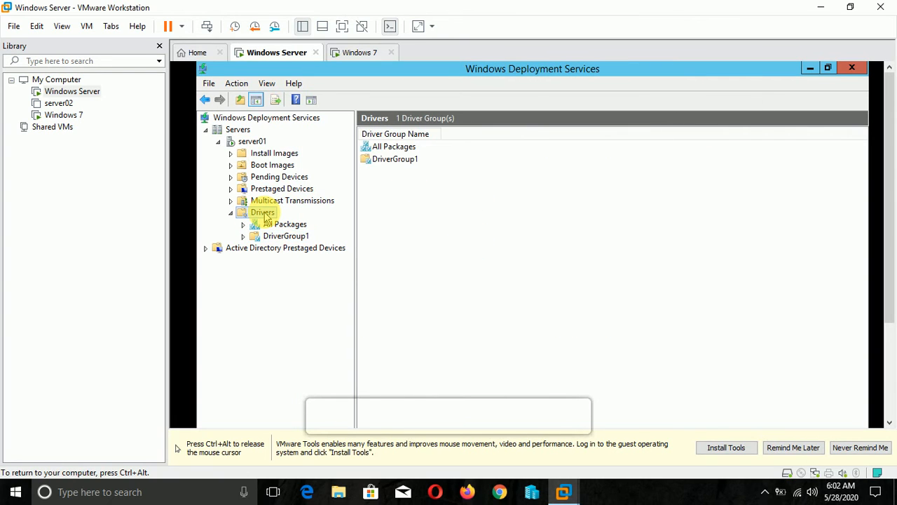
{"action": "right_click", "coordinate": [265, 214]}
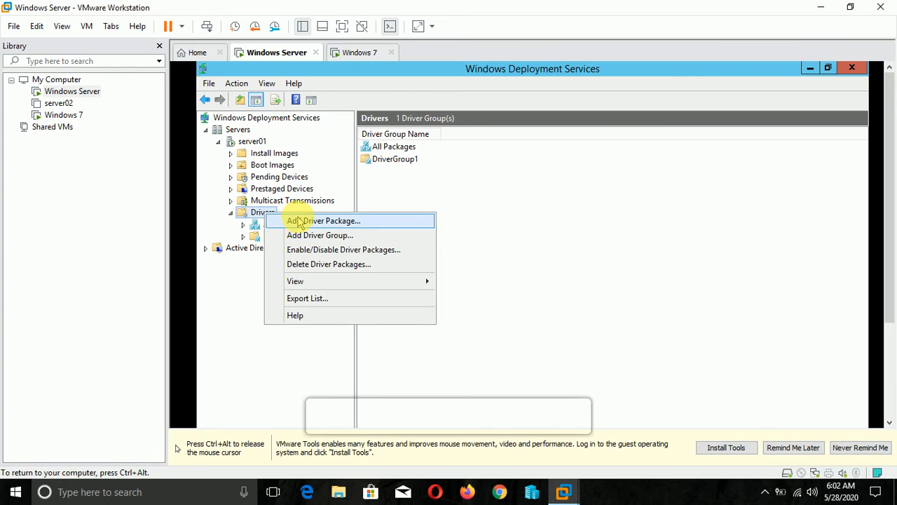
{"action": "left_click", "coordinate": [298, 221]}
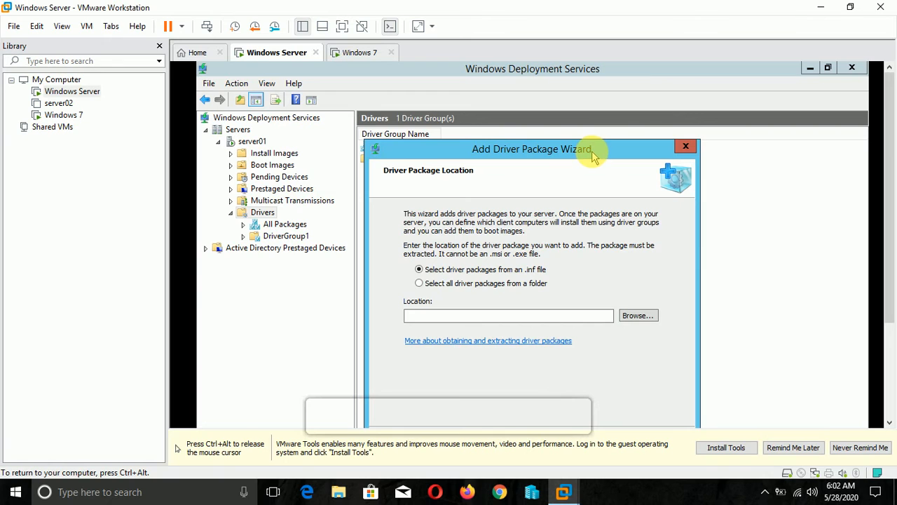
{"action": "left_click_drag", "start_coordinate": [593, 156], "coordinate": [579, 143]}
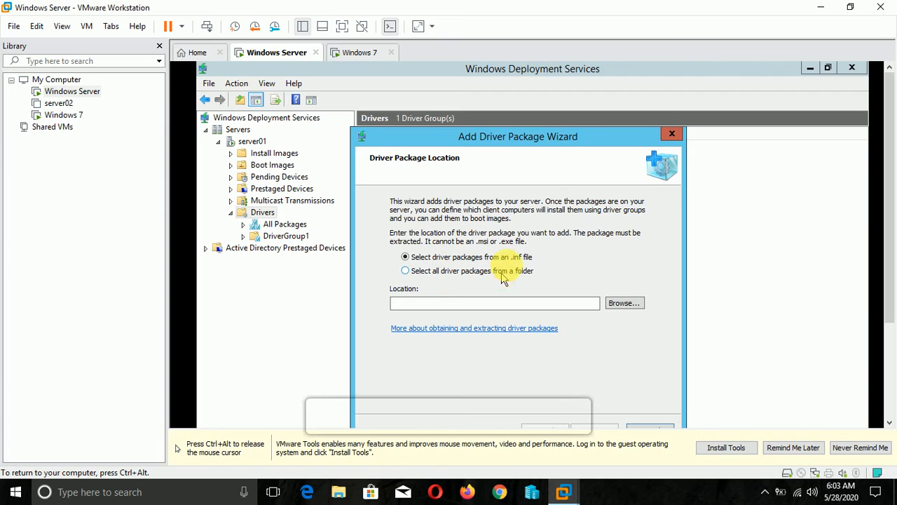
{"action": "left_click_drag", "start_coordinate": [560, 115], "coordinate": [561, 94]}
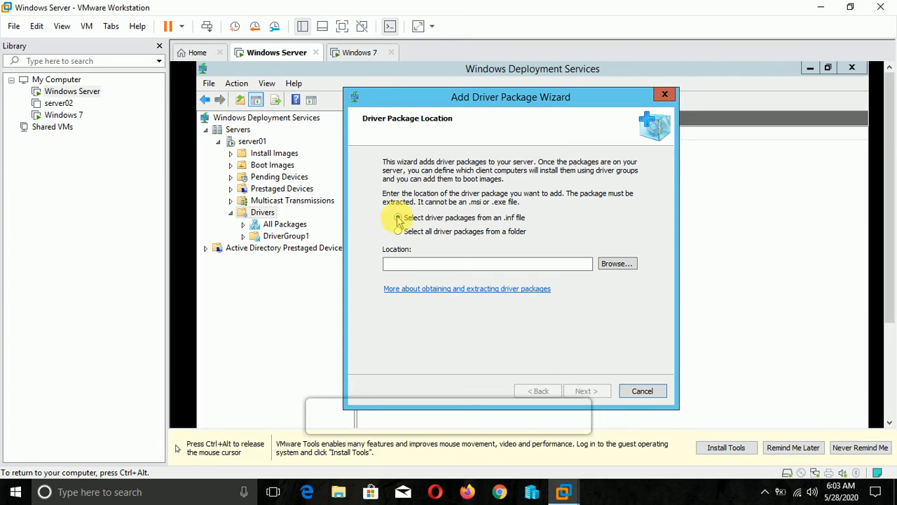
{"action": "left_click", "coordinate": [620, 264]}
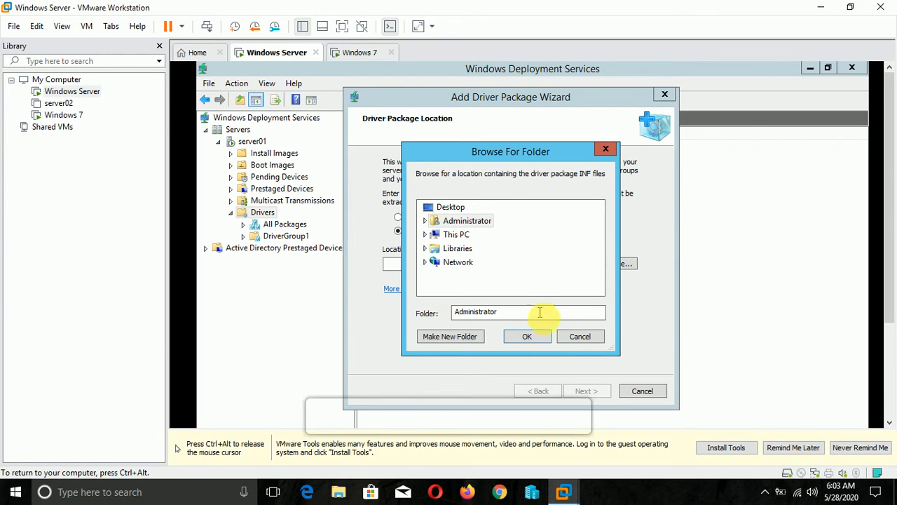
{"action": "left_click", "coordinate": [579, 337]}
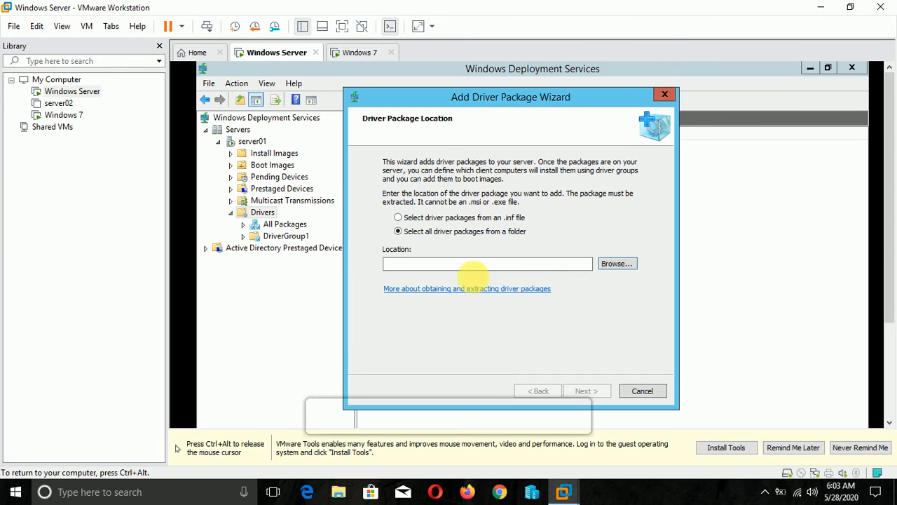
{"action": "left_click", "coordinate": [638, 393]}
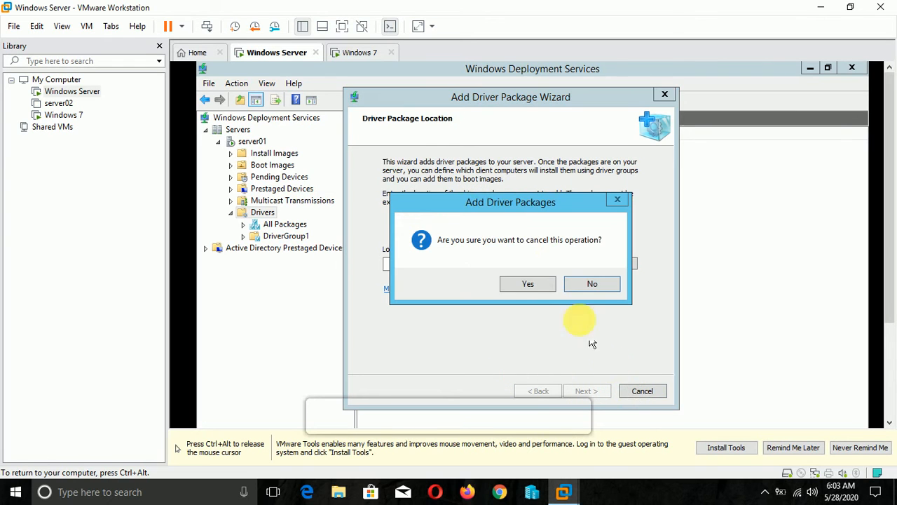
{"action": "left_click", "coordinate": [527, 288]}
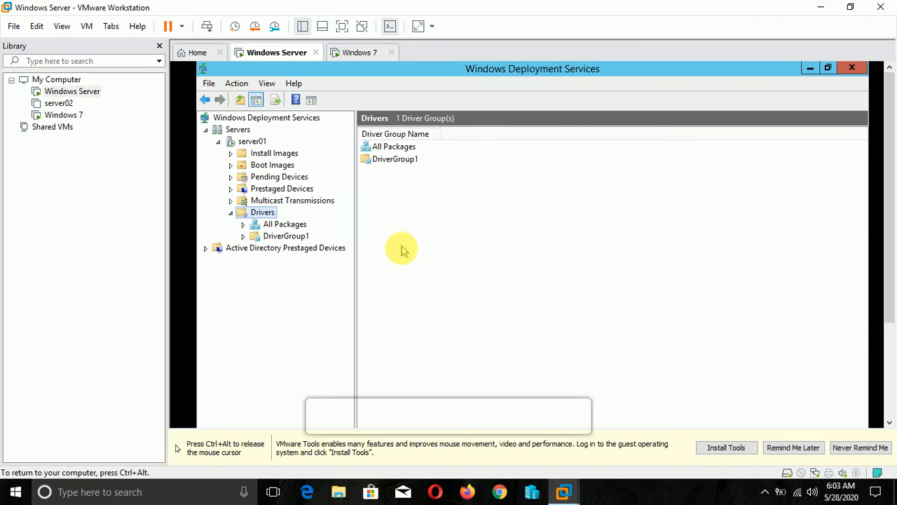
- Check server01's Install Images folder and the DVD Drive (D:) under This PC, and close the file window
{"action": "left_click", "coordinate": [274, 156]}
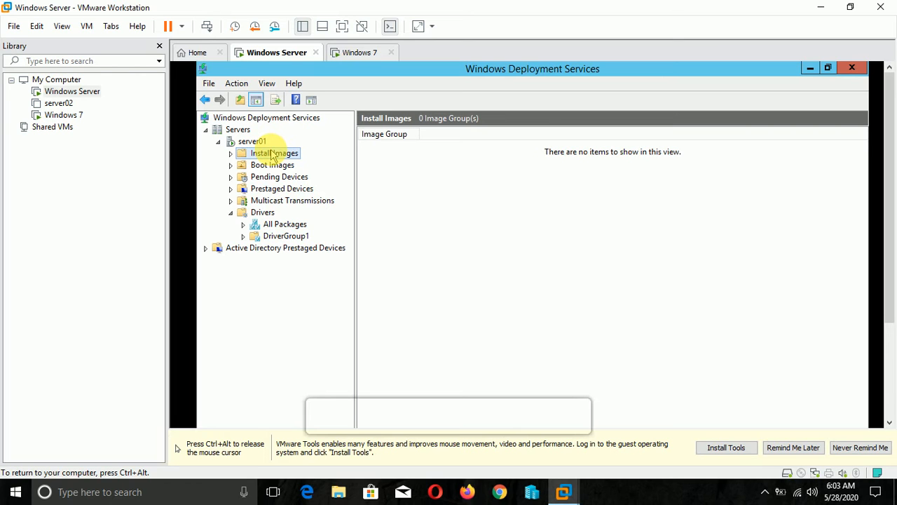
{"action": "key", "text": "ctrl+alt"}
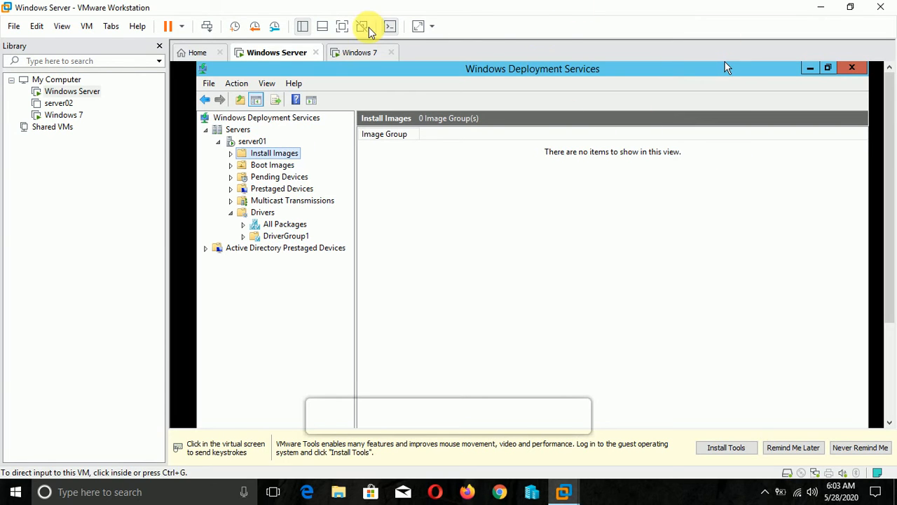
{"action": "left_click", "coordinate": [346, 30]}
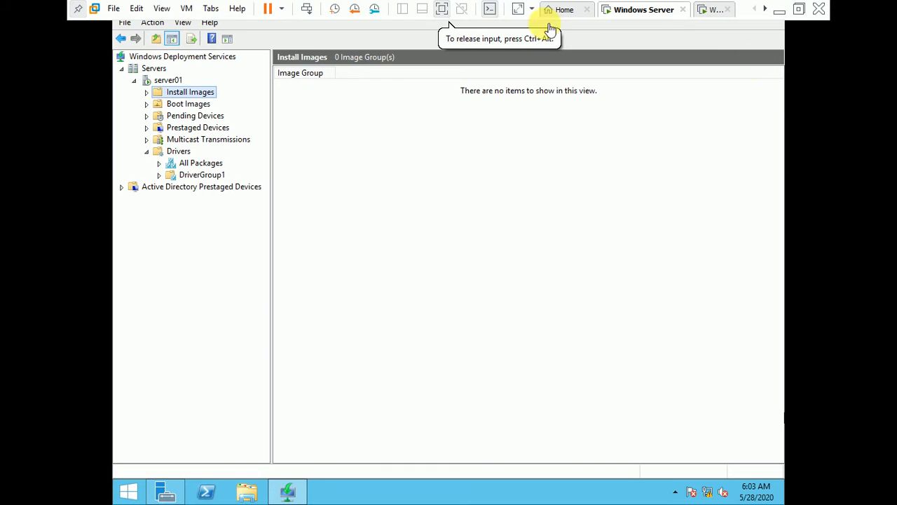
{"action": "left_click", "coordinate": [253, 496]}
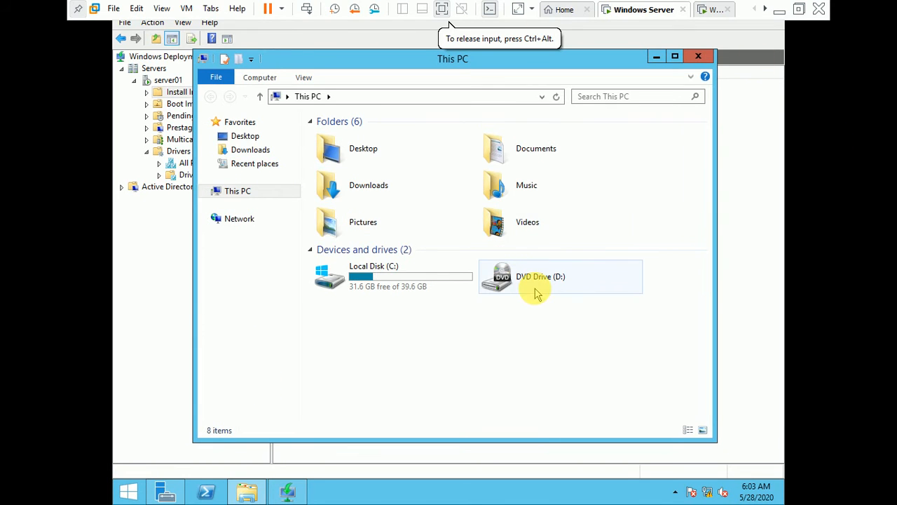
{"action": "left_click", "coordinate": [537, 293]}
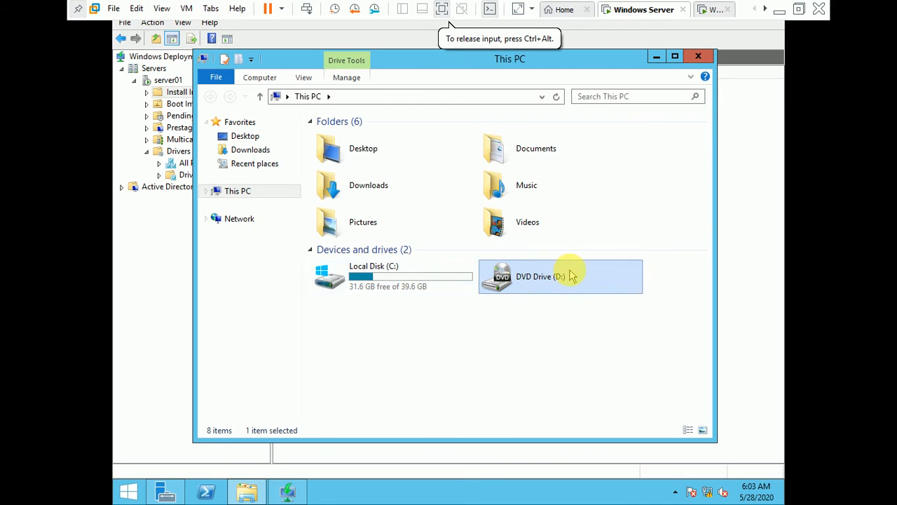
{"action": "left_click", "coordinate": [699, 59]}
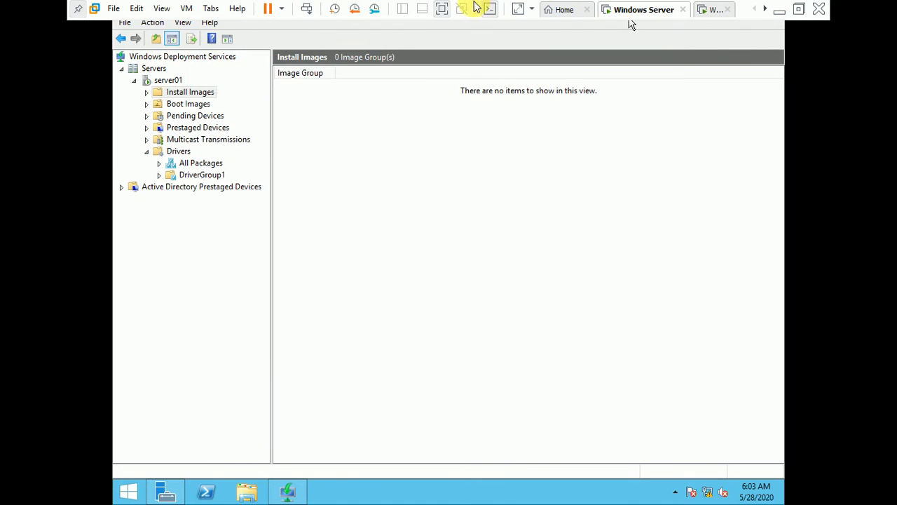
- Set the Windows Server VM's CD/DVD (SATA) drive to use the ISO image G:\iso files\window7.iso
{"action": "left_click", "coordinate": [443, 8]}
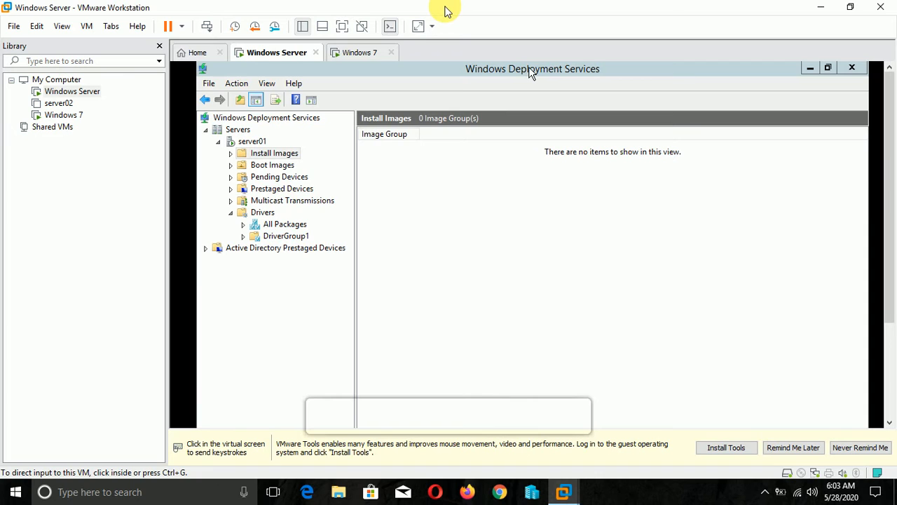
{"action": "left_click", "coordinate": [87, 28]}
{"action": "mouse_move", "coordinate": [216, 60]}
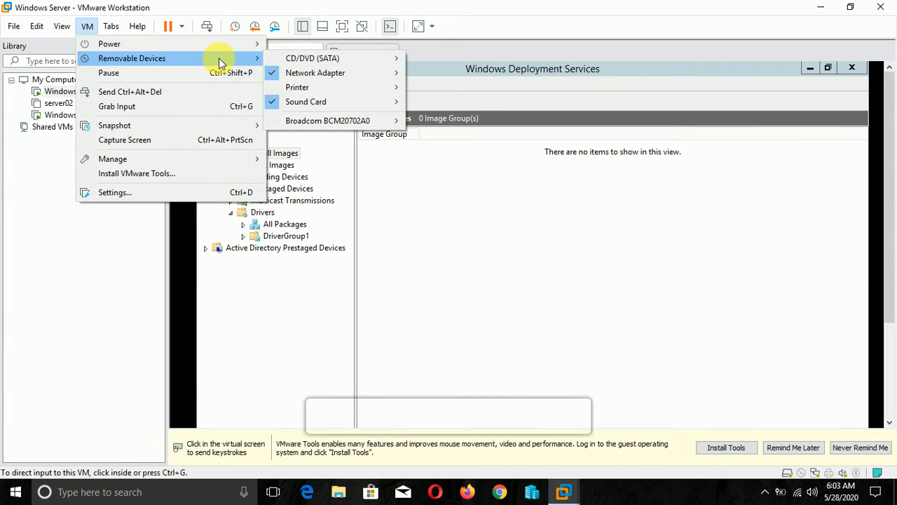
{"action": "mouse_move", "coordinate": [298, 58]}
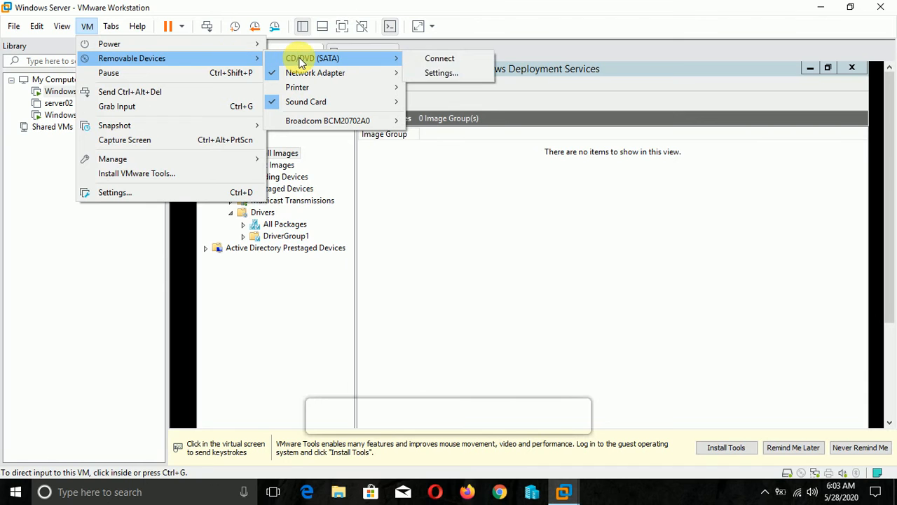
{"action": "left_click", "coordinate": [447, 76]}
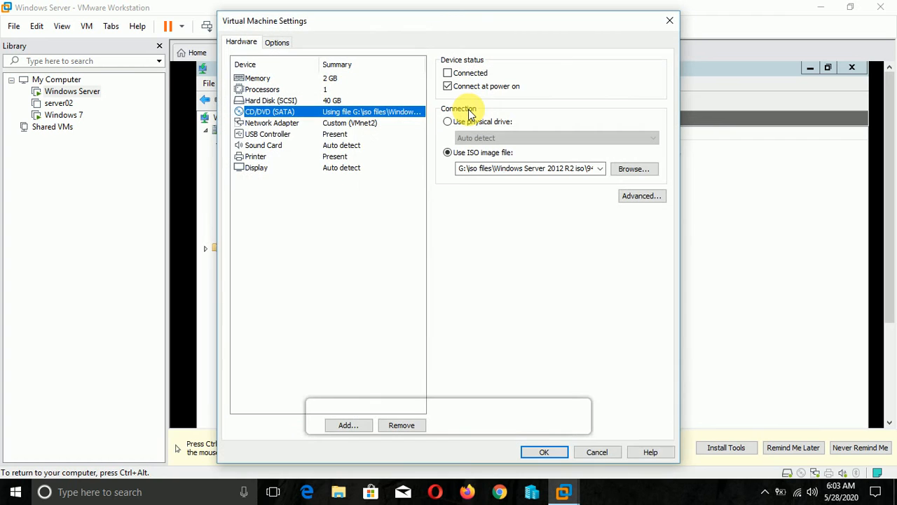
{"action": "left_click", "coordinate": [628, 169]}
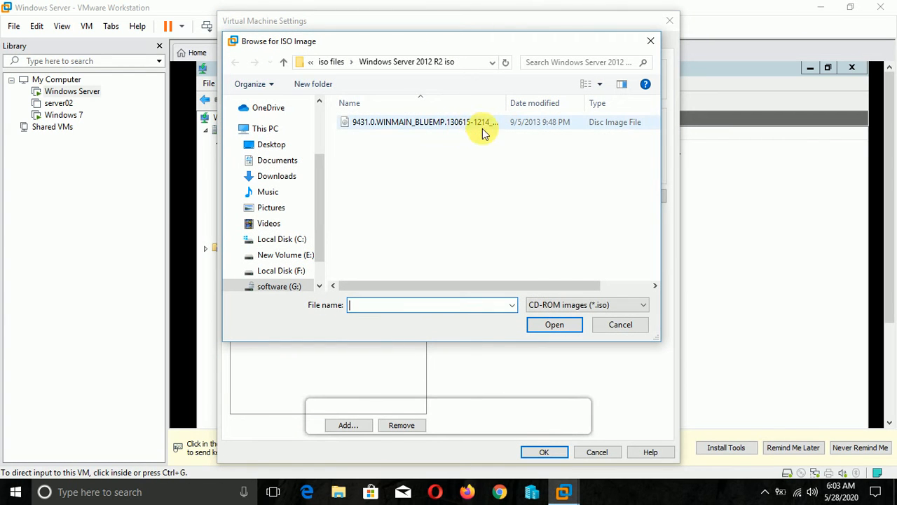
{"action": "left_click", "coordinate": [283, 61]}
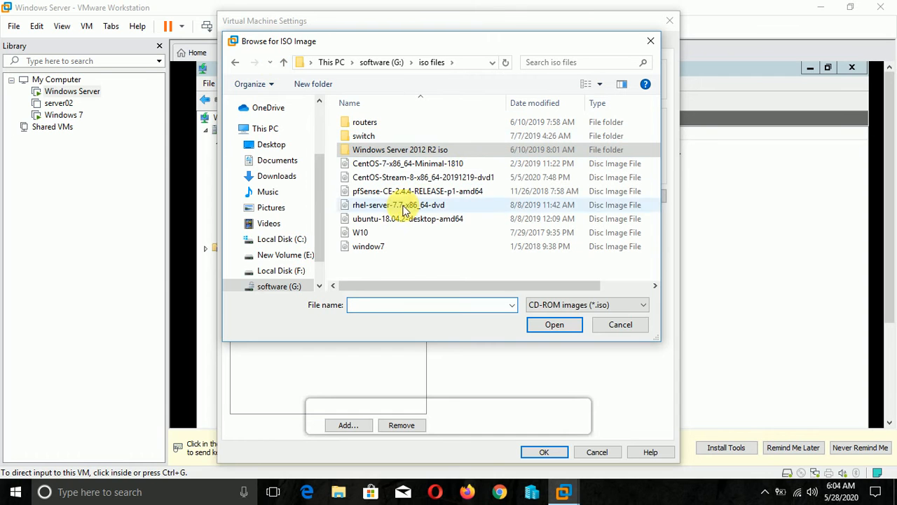
{"action": "left_click", "coordinate": [388, 246]}
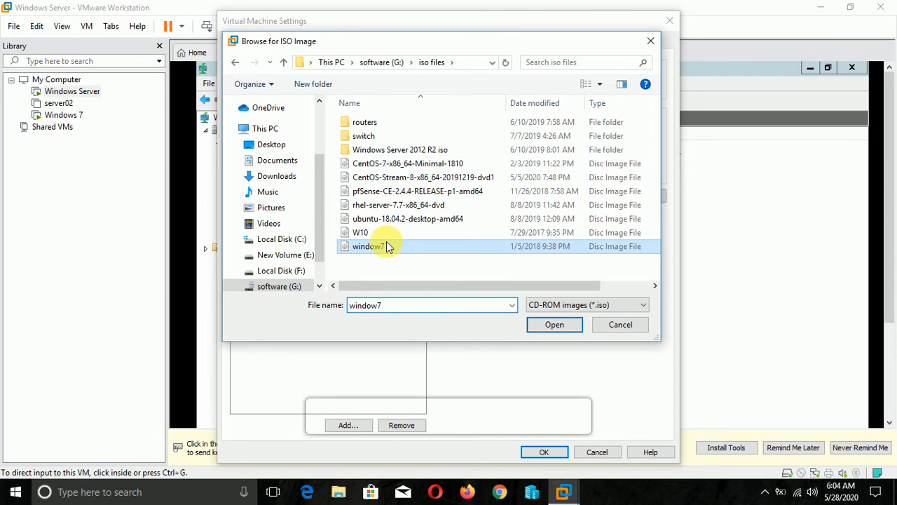
{"action": "left_click", "coordinate": [560, 326]}
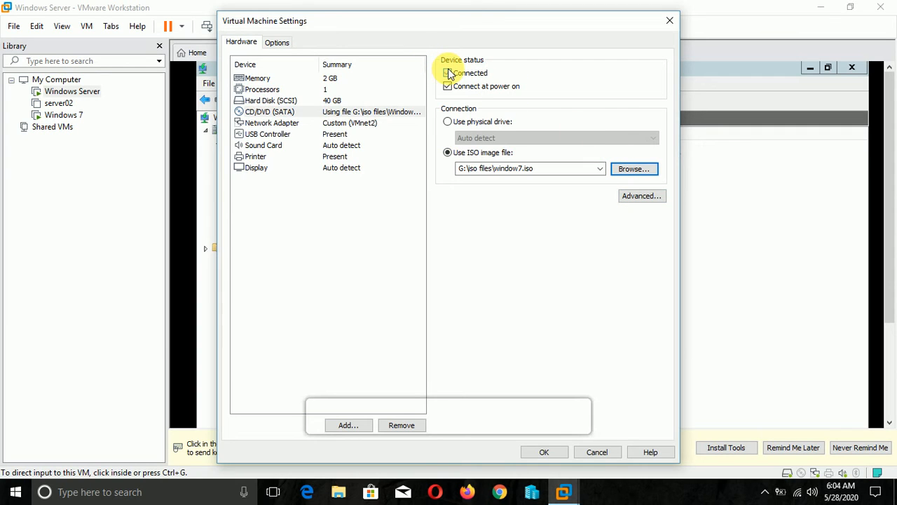
{"action": "left_click", "coordinate": [546, 454]}
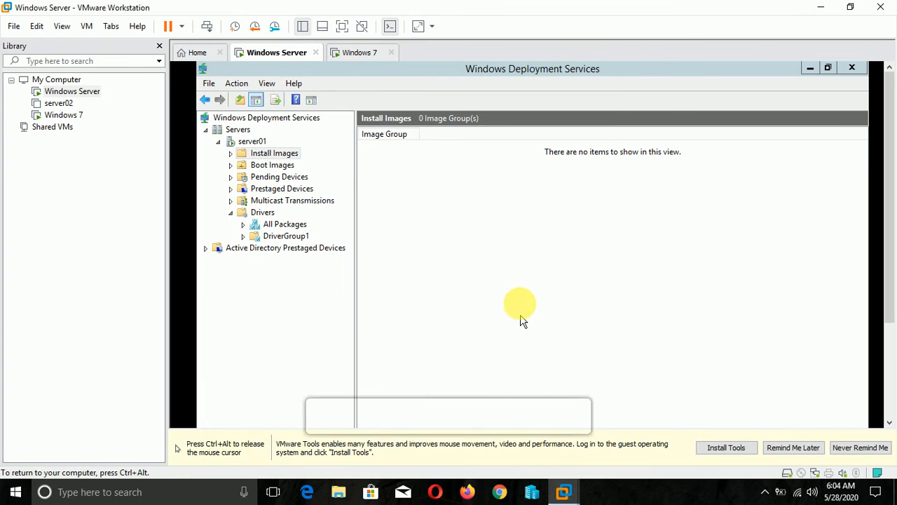
- Check whether the server's DVD Drive (D:) shows the disc contents under This PC, and close the file window
{"action": "key", "text": "ctrl+alt"}
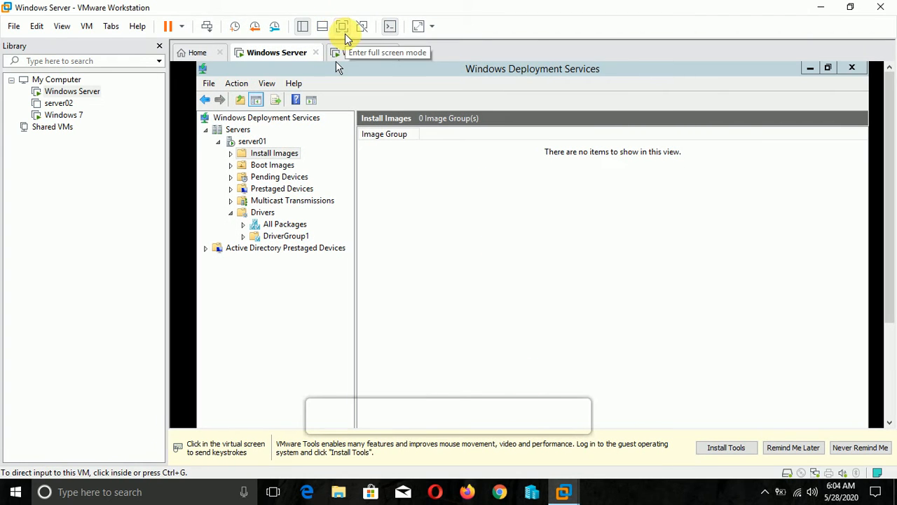
{"action": "left_click", "coordinate": [345, 33]}
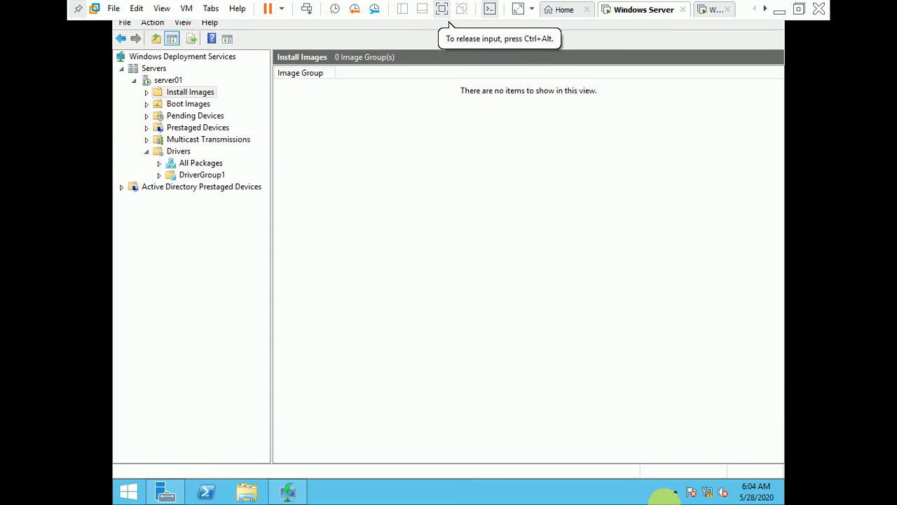
{"action": "left_click", "coordinate": [242, 495]}
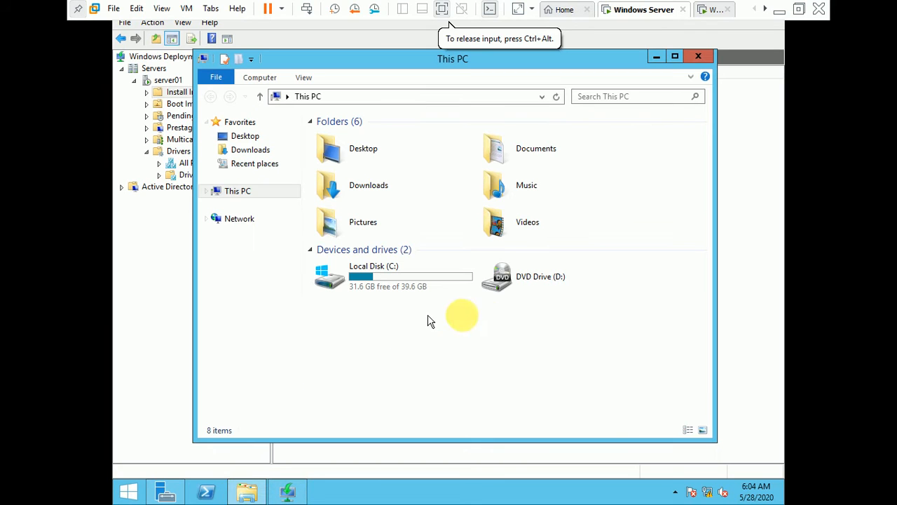
{"action": "left_click", "coordinate": [529, 276]}
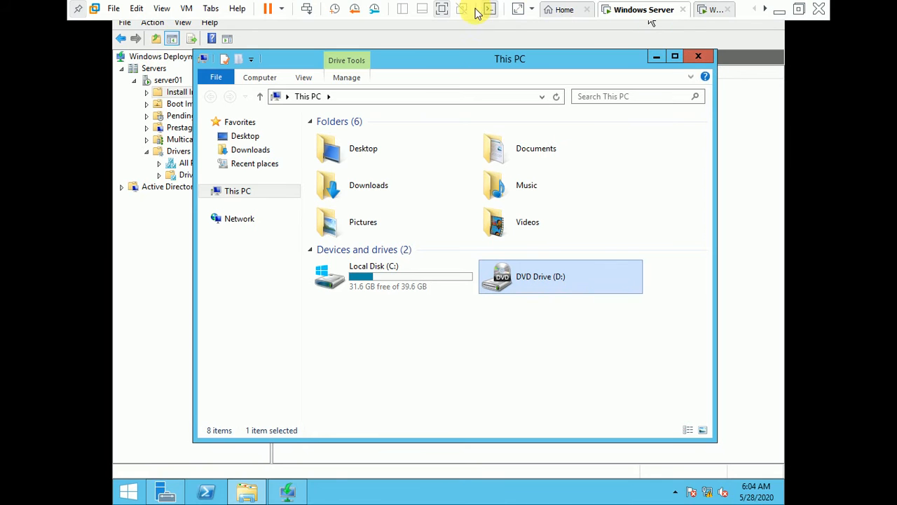
{"action": "left_click", "coordinate": [443, 10]}
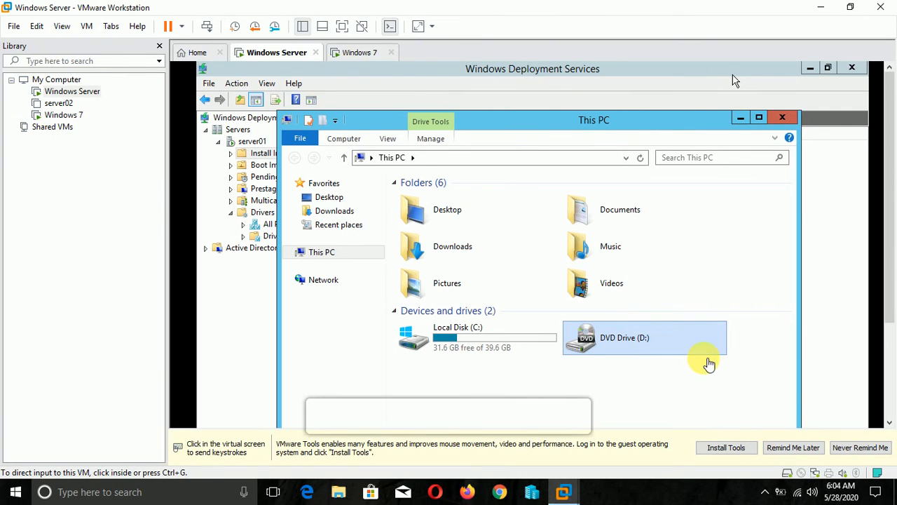
{"action": "left_click", "coordinate": [782, 116]}
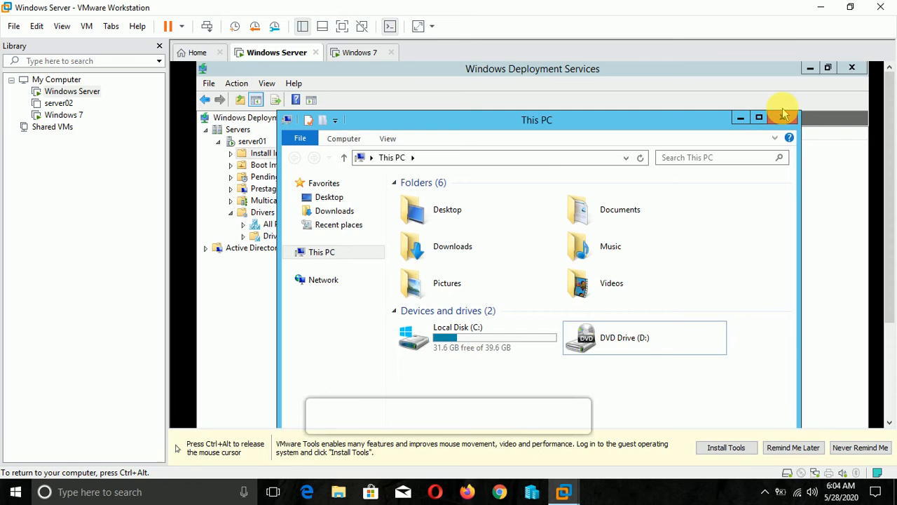
- Connect the Windows Server VM's CD/DVD (SATA) drive as a removable device
{"action": "key", "text": "ctrl+alt"}
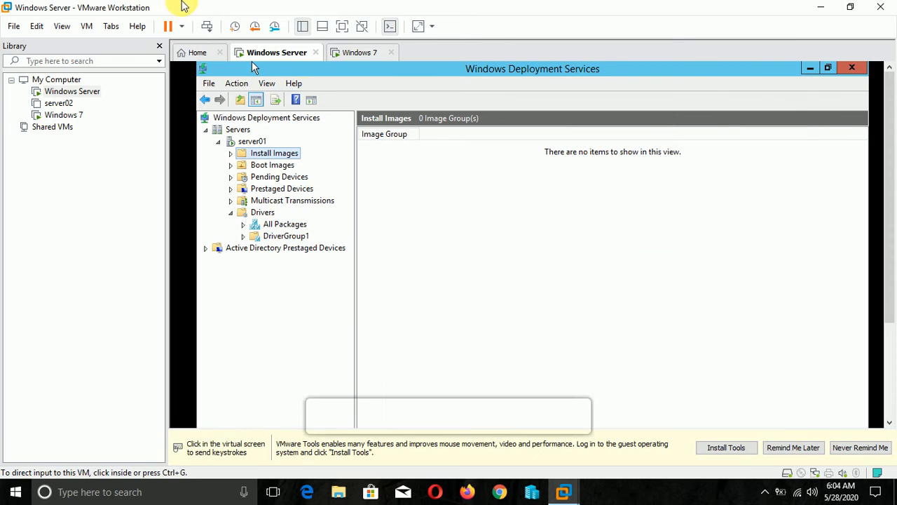
{"action": "left_click", "coordinate": [89, 26]}
{"action": "mouse_move", "coordinate": [164, 59]}
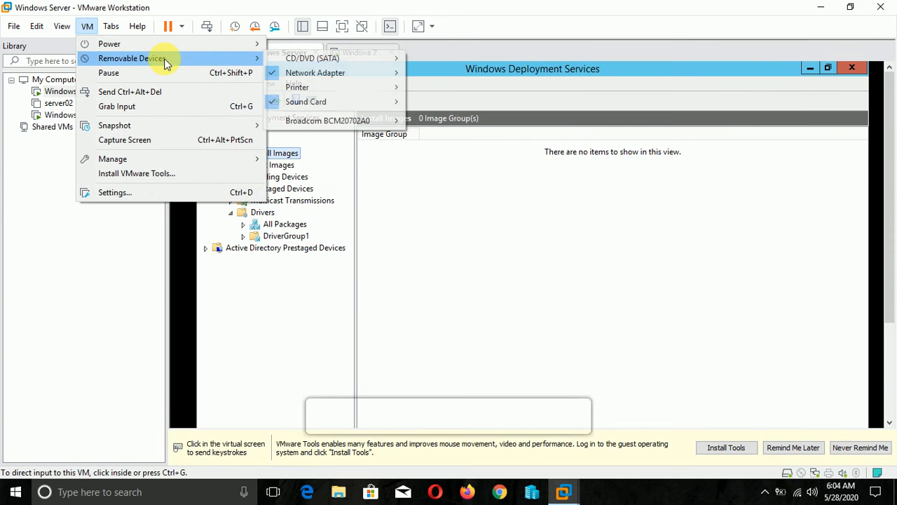
{"action": "mouse_move", "coordinate": [351, 58]}
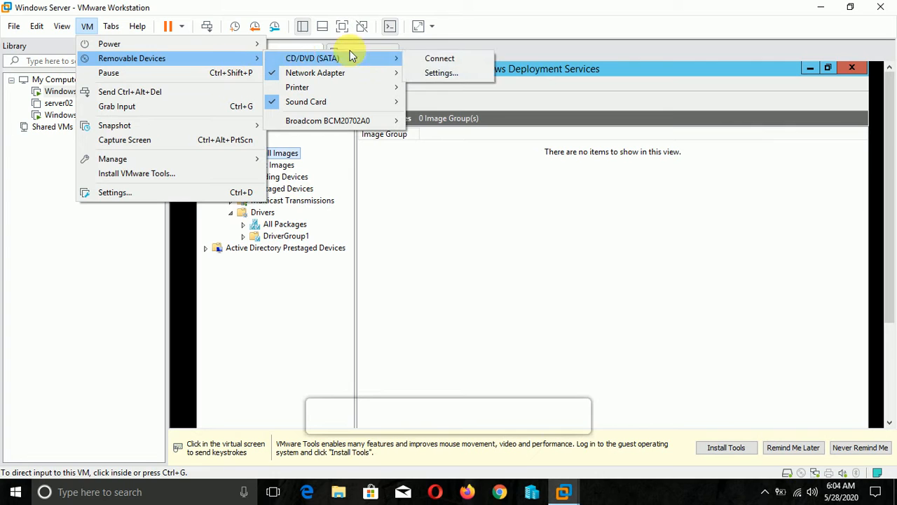
{"action": "left_click", "coordinate": [428, 60]}
{"action": "left_click", "coordinate": [507, 151]}
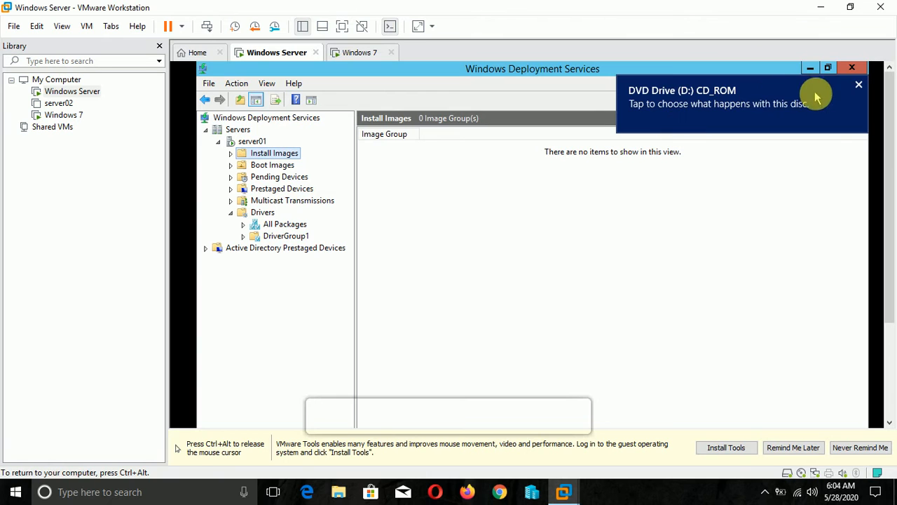
- Verify the CD/DVD drive's connection among the VM's removable devices and the mounted disc under This PC in the server
{"action": "key", "text": "ctrl+alt"}
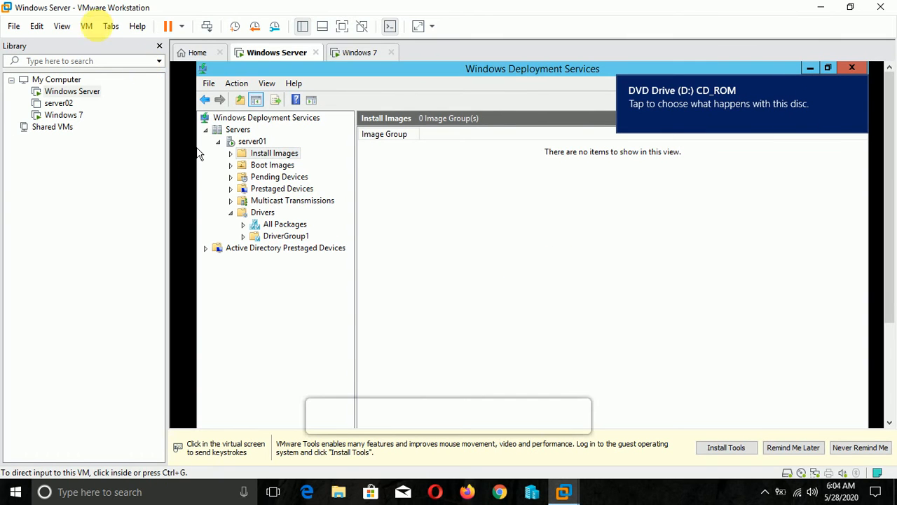
{"action": "left_click", "coordinate": [87, 26]}
{"action": "mouse_move", "coordinate": [111, 26]}
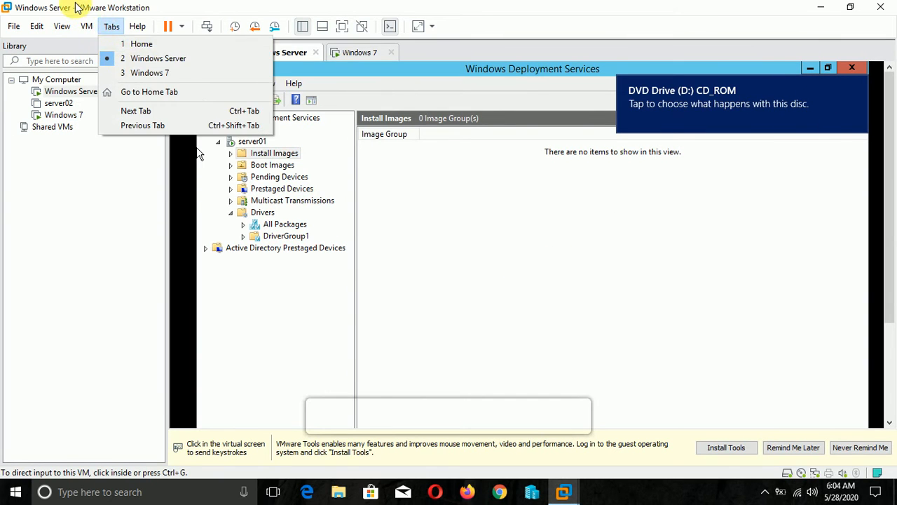
{"action": "mouse_move", "coordinate": [210, 59]}
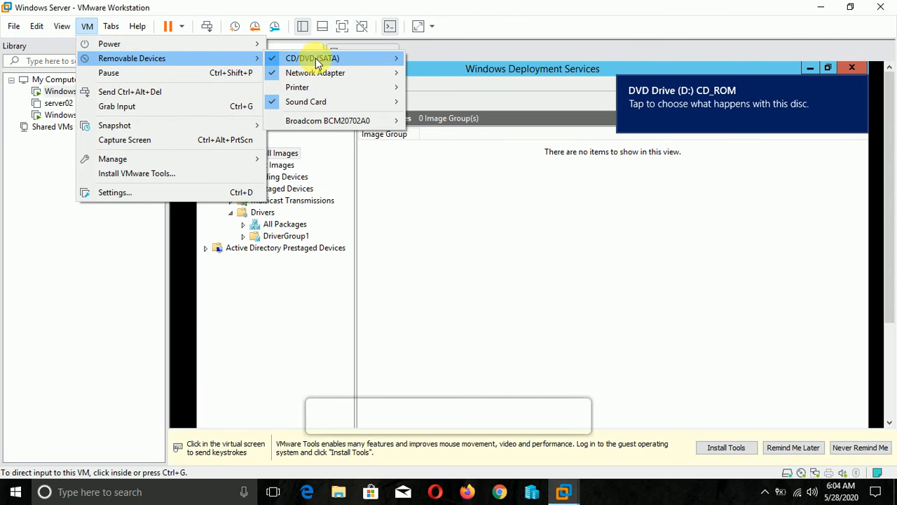
{"action": "mouse_move", "coordinate": [329, 64]}
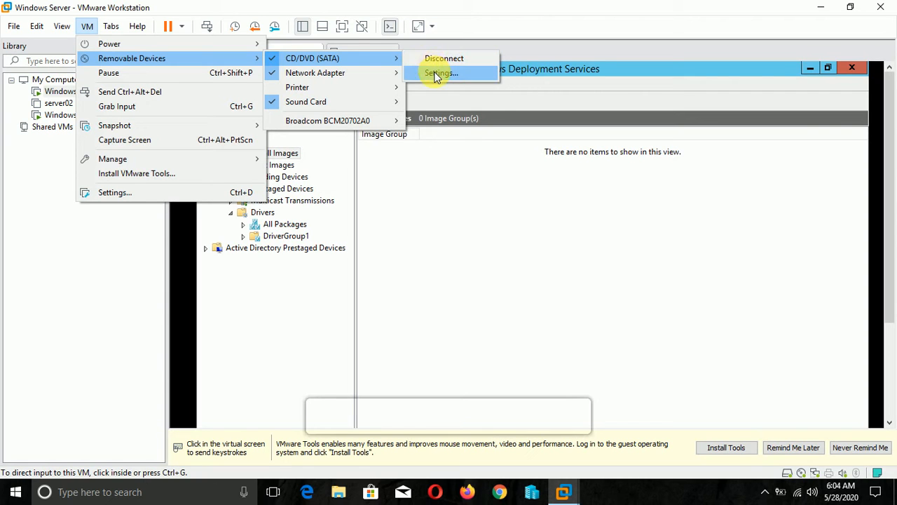
{"action": "left_click", "coordinate": [444, 205]}
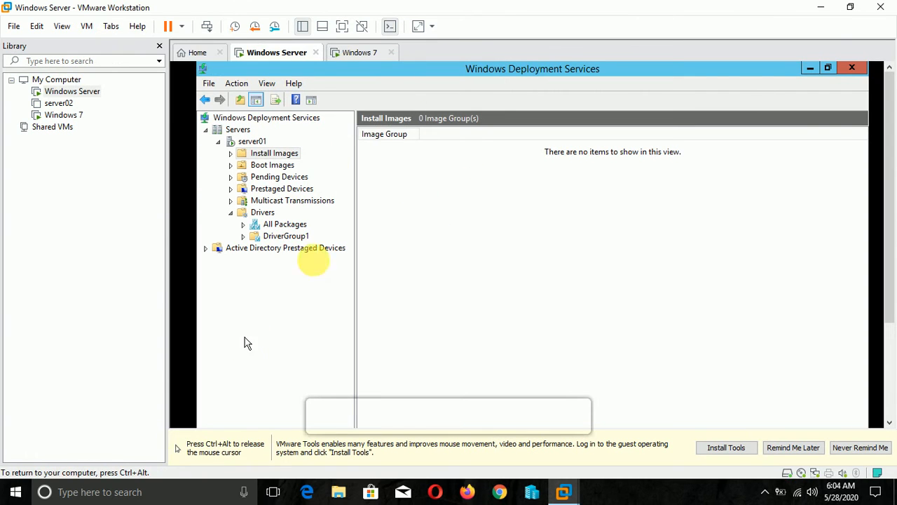
{"action": "key", "text": "ctrl+alt"}
{"action": "left_click", "coordinate": [342, 26]}
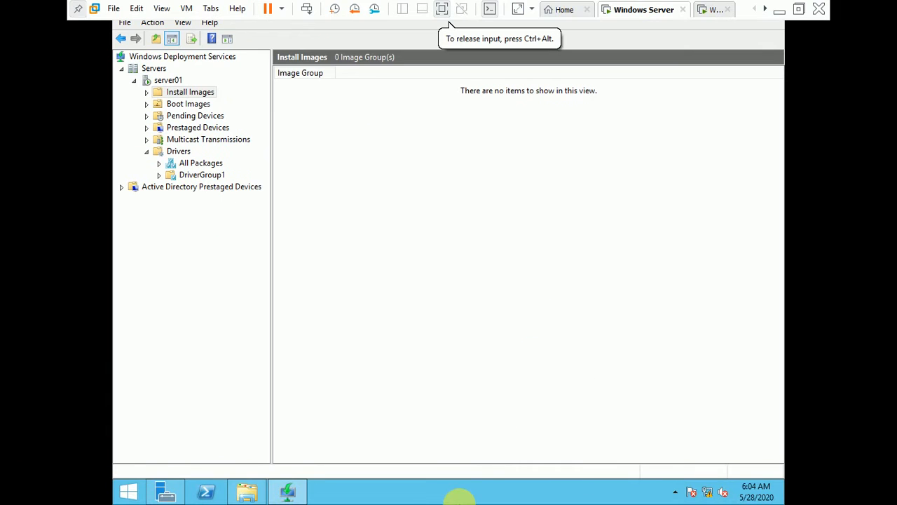
{"action": "left_click", "coordinate": [247, 491]}
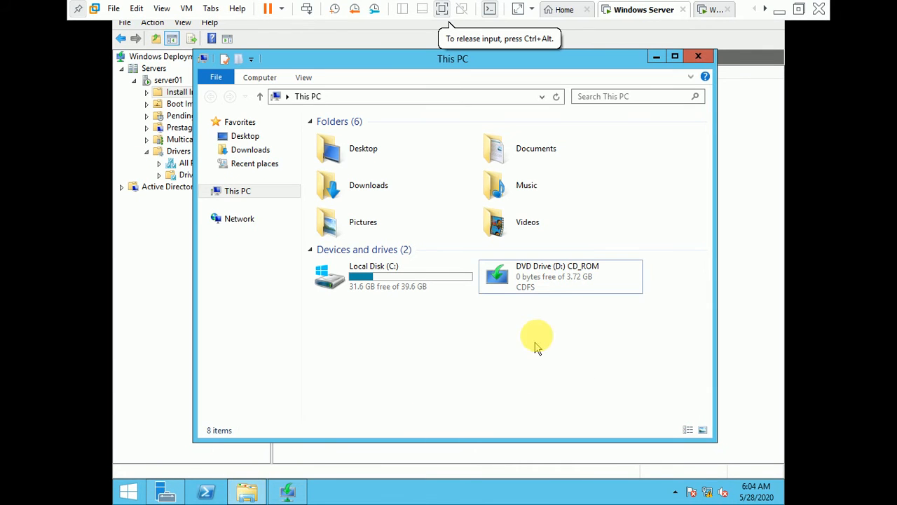
{"action": "left_click", "coordinate": [563, 280]}
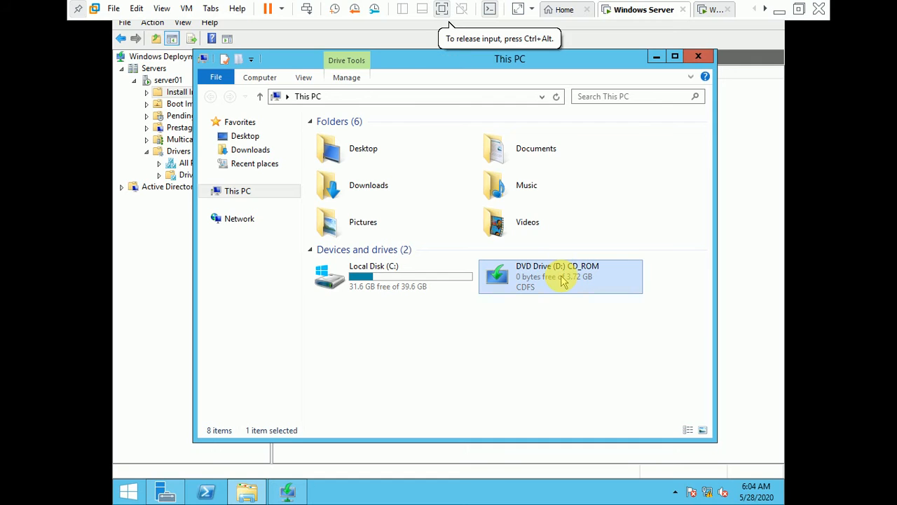
{"action": "left_click", "coordinate": [697, 55]}
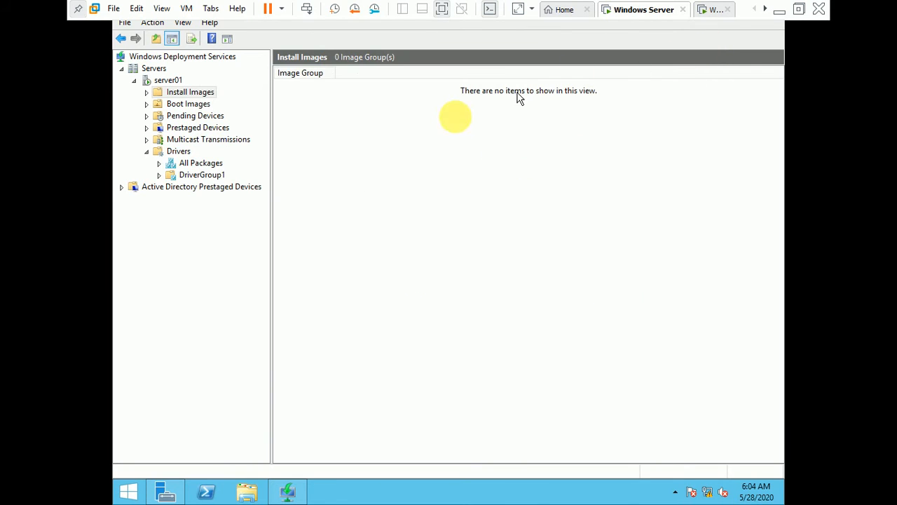
- Start adding an install image under server01's Install Images, creating an image group named ImageGroup1
{"action": "left_click", "coordinate": [174, 92]}
{"action": "right_click", "coordinate": [175, 92]}
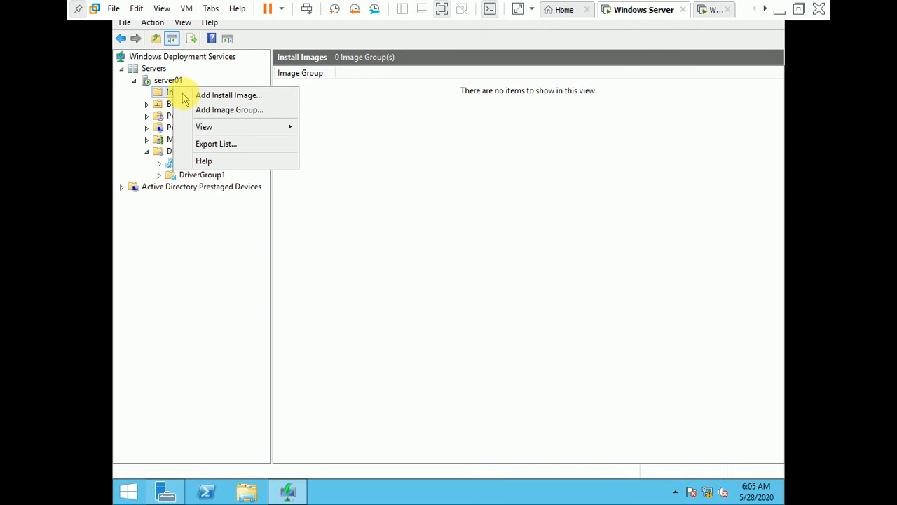
{"action": "left_click", "coordinate": [246, 100]}
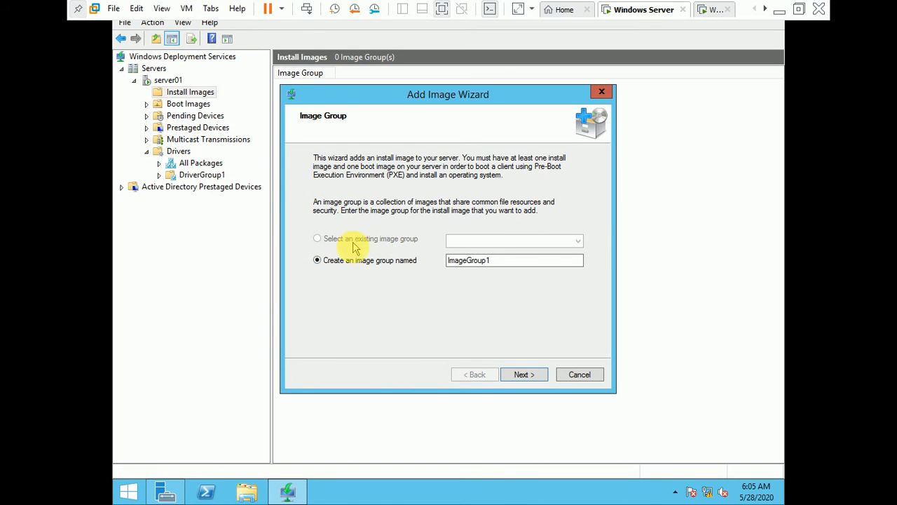
{"action": "left_click", "coordinate": [524, 376]}
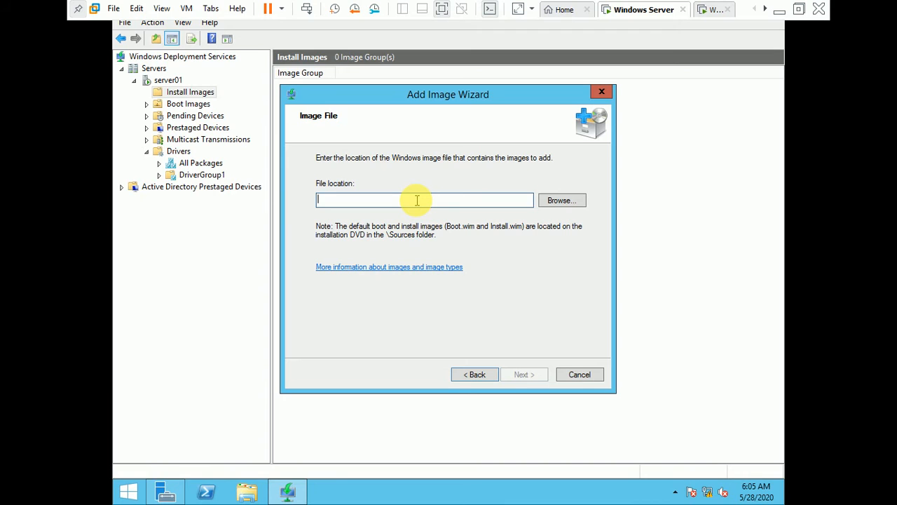
- Choose INSTALL.WIM from the SOURCES folder on DVD Drive (D:) as the install image file
{"action": "left_click", "coordinate": [559, 202]}
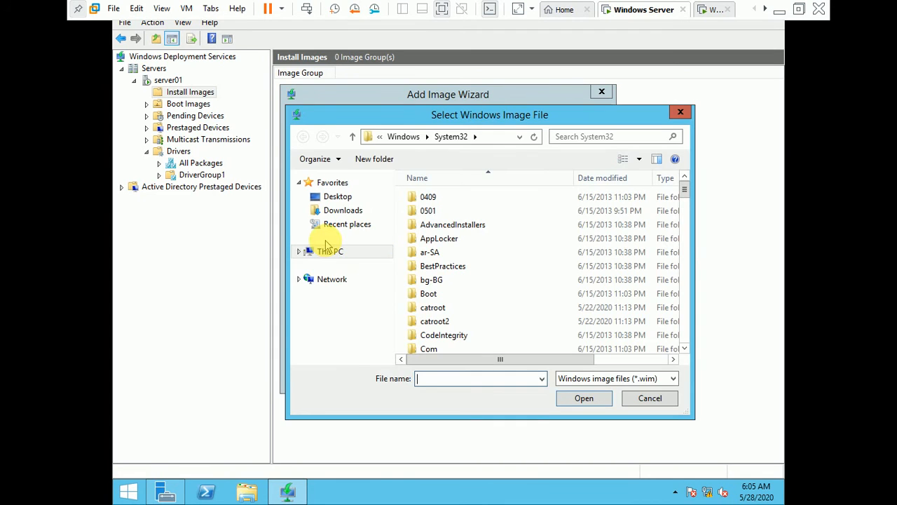
{"action": "left_click", "coordinate": [329, 251]}
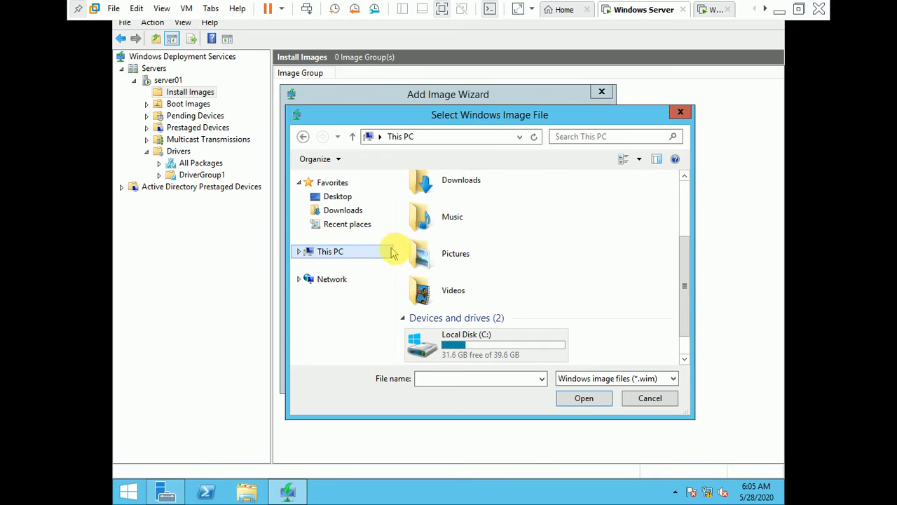
{"action": "scroll", "coordinate": [691, 294], "scroll_direction": "down", "scroll_amount": 2}
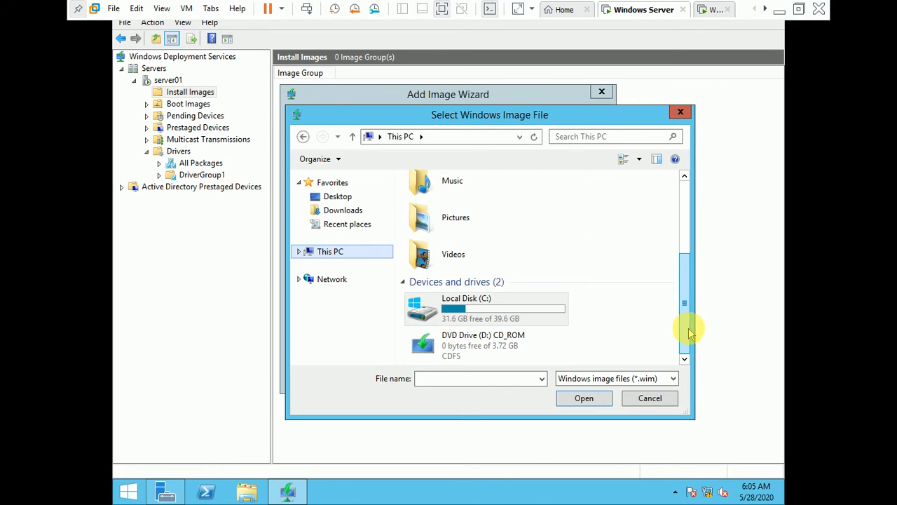
{"action": "double_click", "coordinate": [498, 343]}
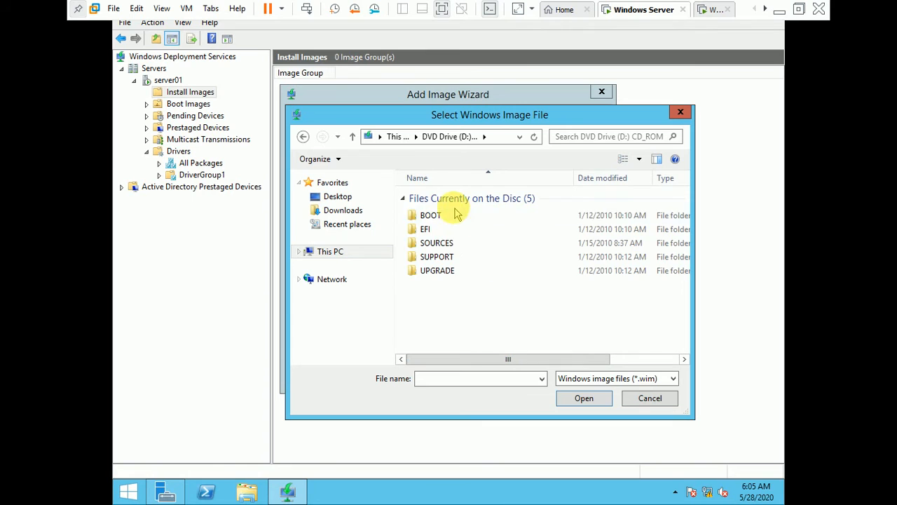
{"action": "double_click", "coordinate": [442, 243]}
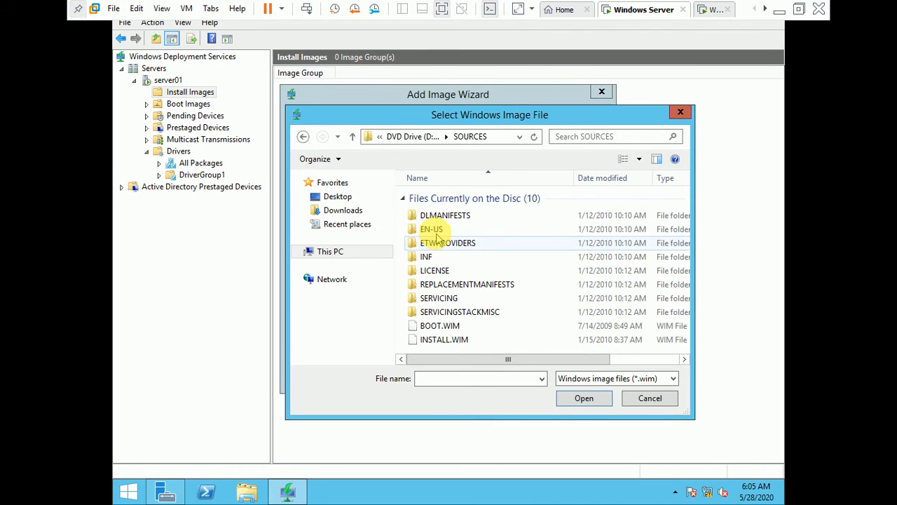
{"action": "left_click", "coordinate": [440, 261]}
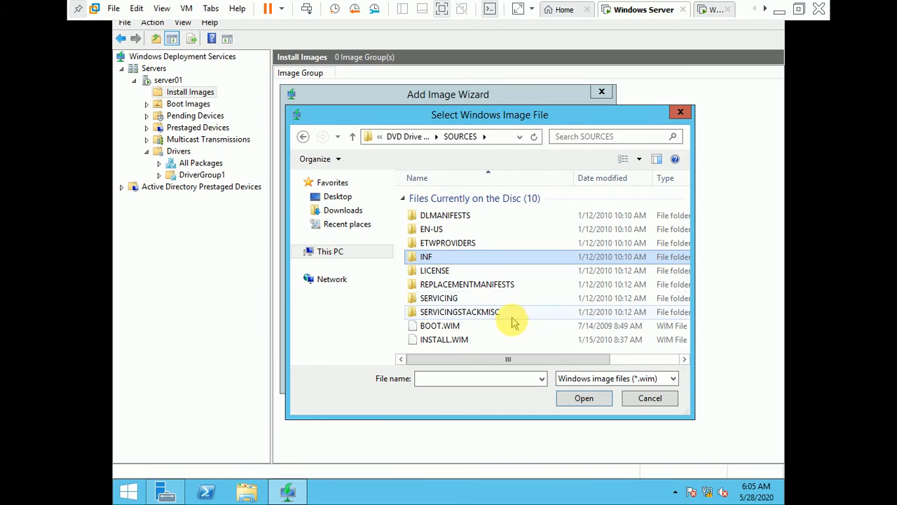
{"action": "left_click", "coordinate": [457, 339]}
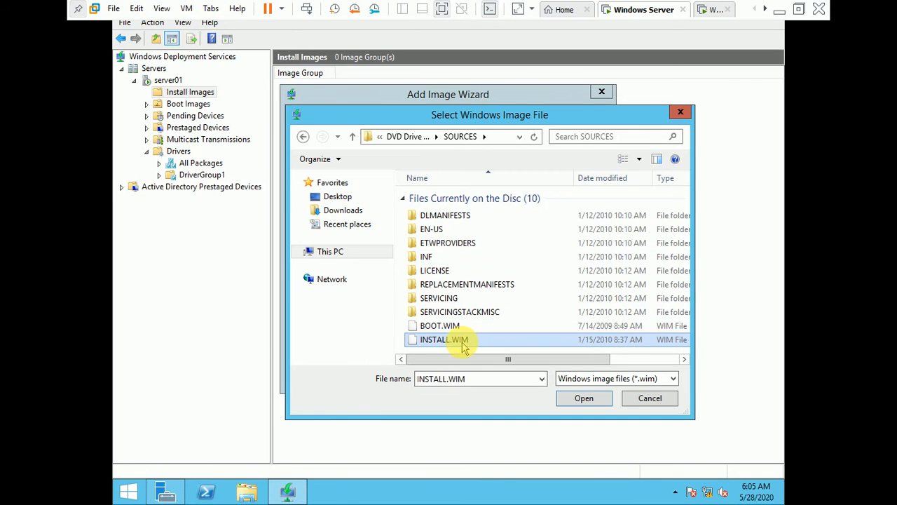
{"action": "left_click", "coordinate": [571, 401]}
{"action": "left_click", "coordinate": [524, 375]}
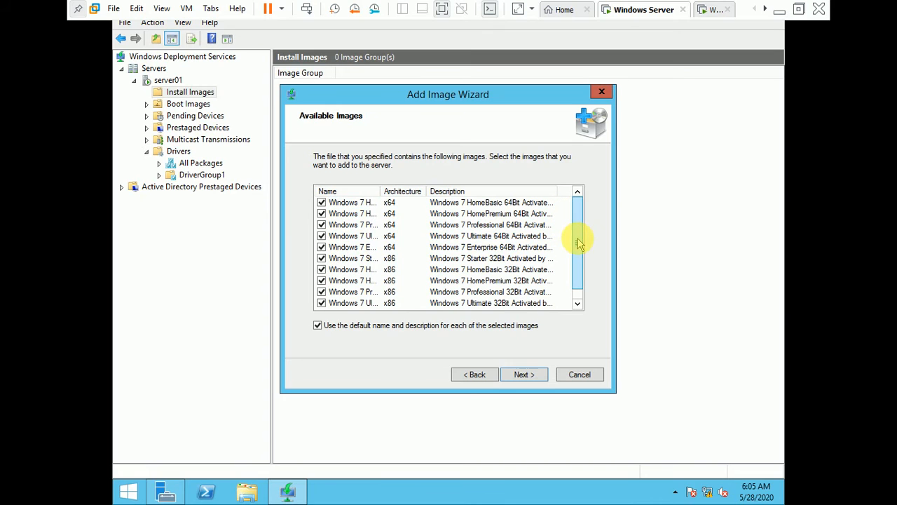
- Add all the listed Windows 7 images to the server with their default names and descriptions, and finish the wizard
{"action": "left_click_drag", "start_coordinate": [579, 239], "coordinate": [589, 289]}
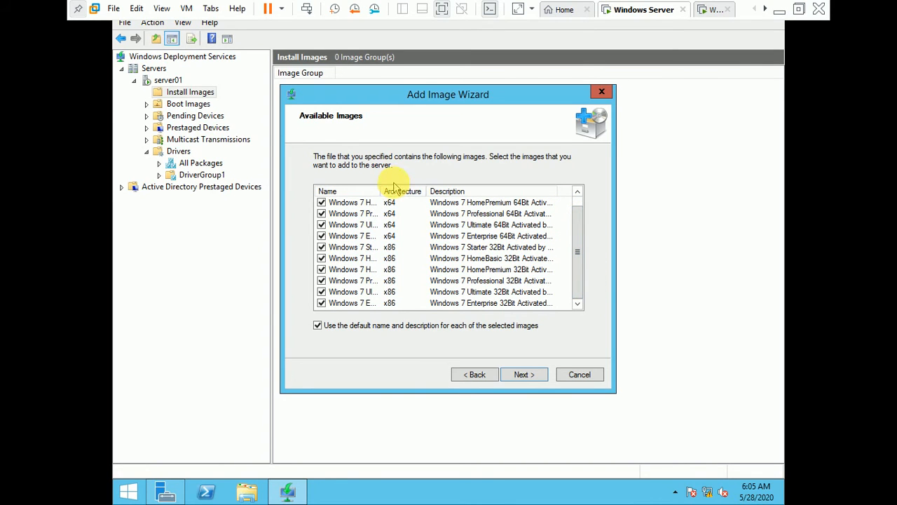
{"action": "left_click_drag", "start_coordinate": [379, 190], "coordinate": [428, 191]}
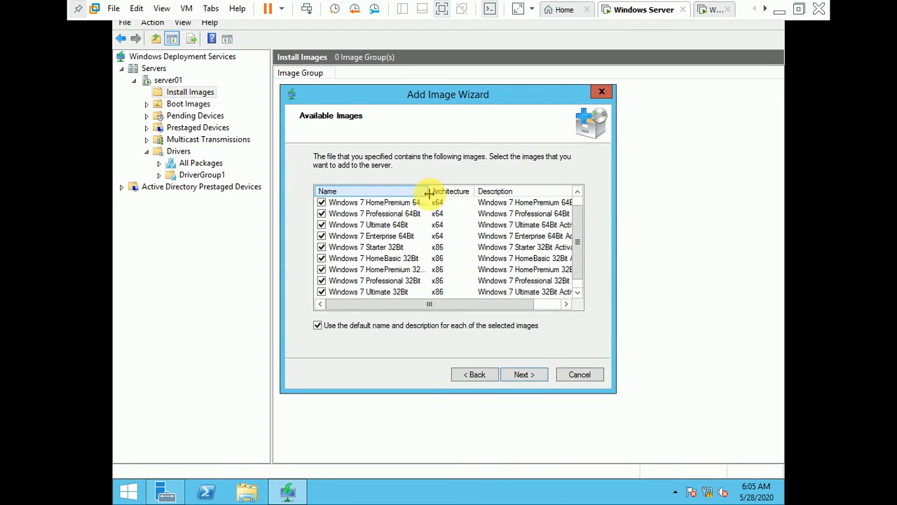
{"action": "left_click", "coordinate": [525, 375]}
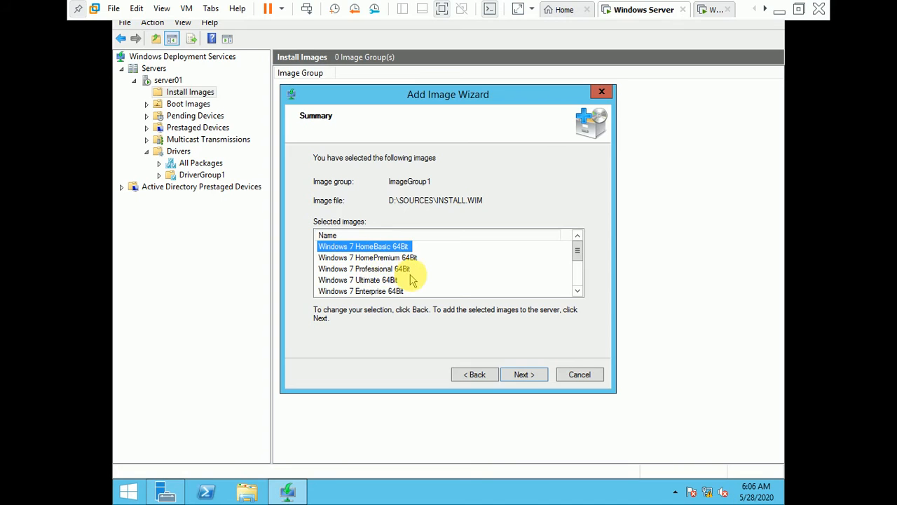
{"action": "left_click", "coordinate": [372, 269]}
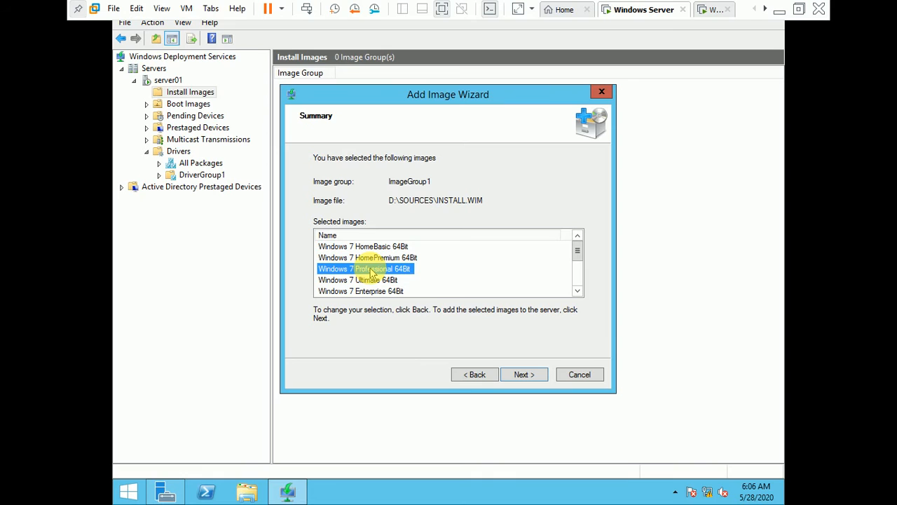
{"action": "left_click", "coordinate": [525, 374]}
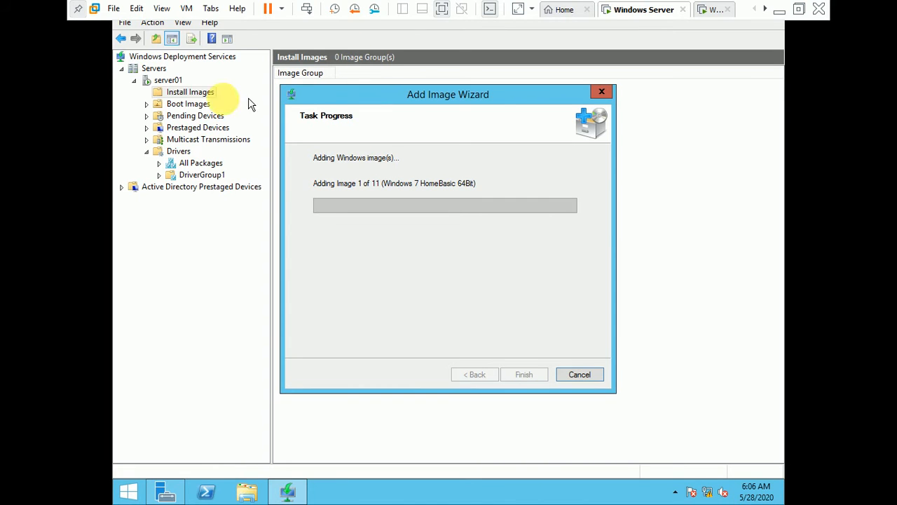
{"action": "left_click", "coordinate": [201, 109]}
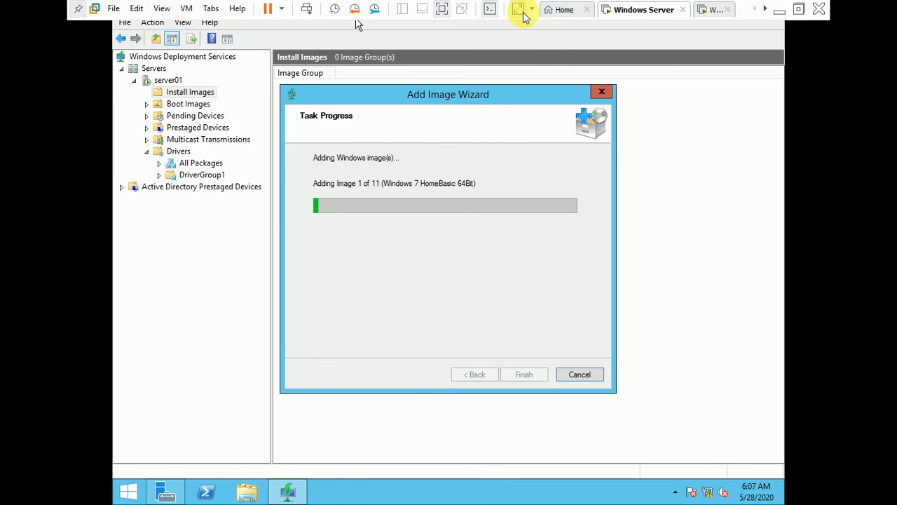
{"action": "left_click", "coordinate": [565, 9]}
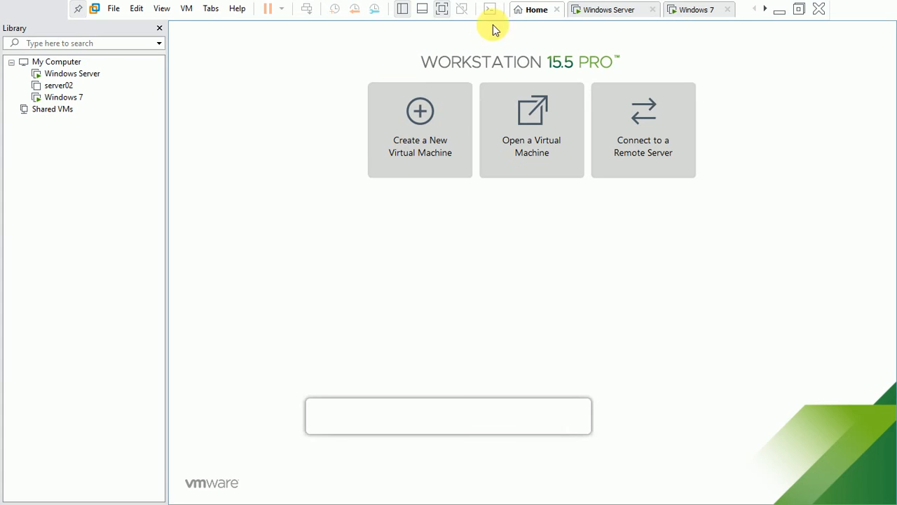
{"action": "left_click", "coordinate": [596, 10]}
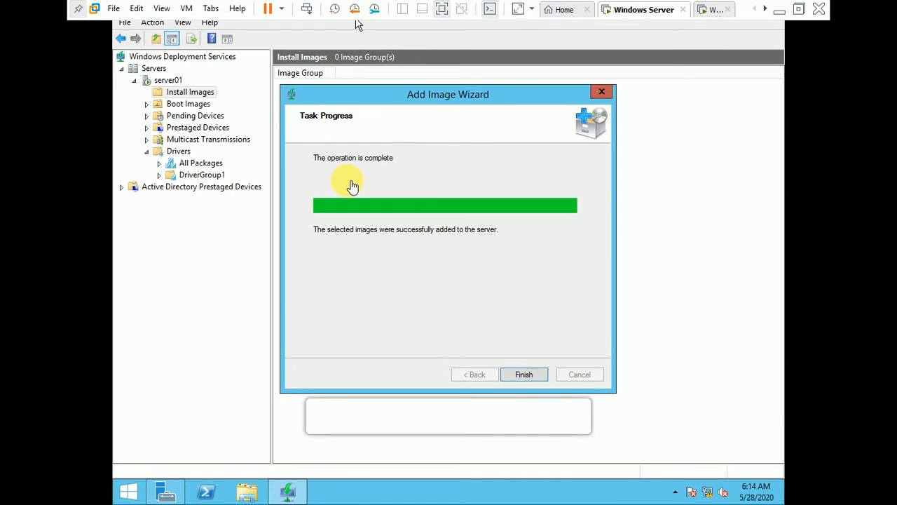
{"action": "left_click", "coordinate": [520, 377]}
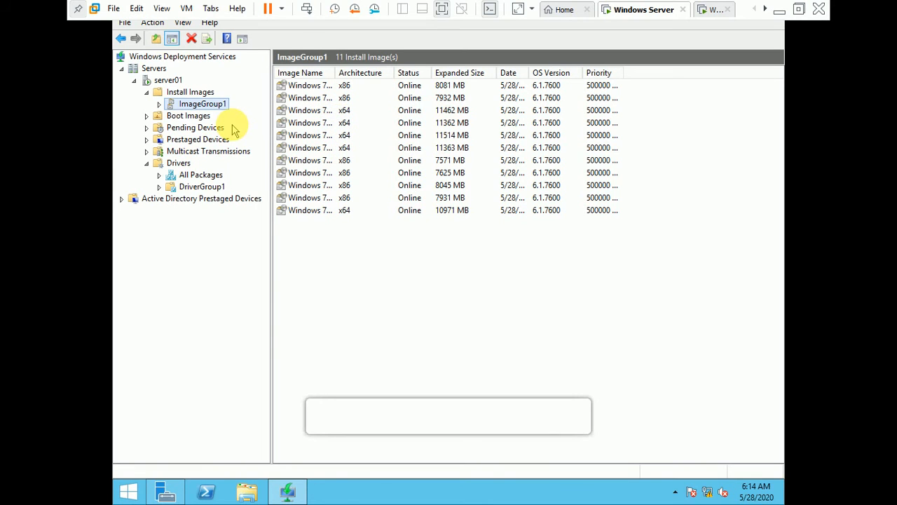
- Start adding a boot image under Boot Images, using D:\SOURCES\BOOT.WIM as the image file
{"action": "left_click", "coordinate": [185, 118]}
{"action": "right_click", "coordinate": [186, 120]}
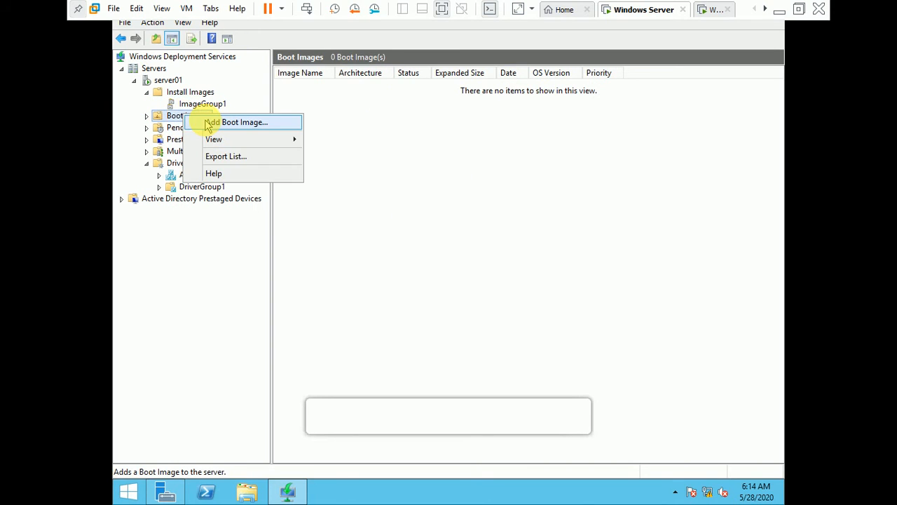
{"action": "left_click", "coordinate": [208, 122]}
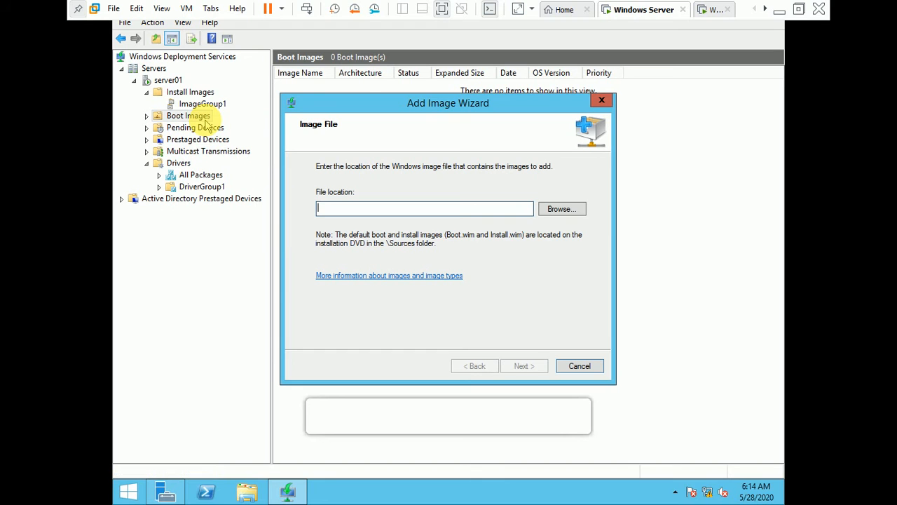
{"action": "left_click", "coordinate": [571, 209]}
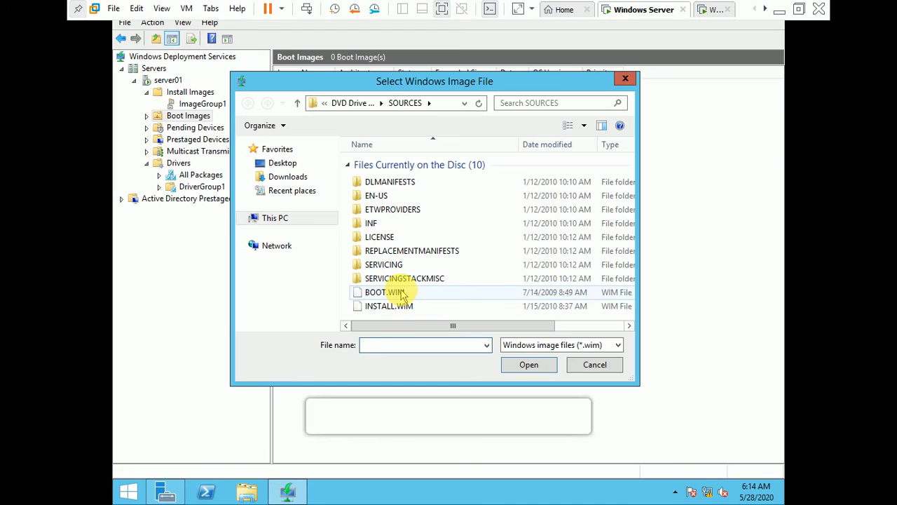
{"action": "left_click", "coordinate": [403, 297]}
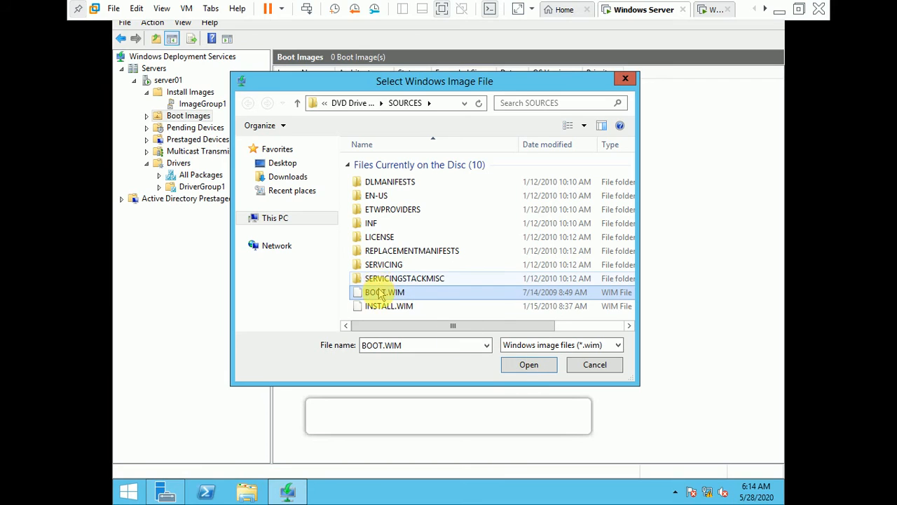
{"action": "left_click", "coordinate": [540, 367]}
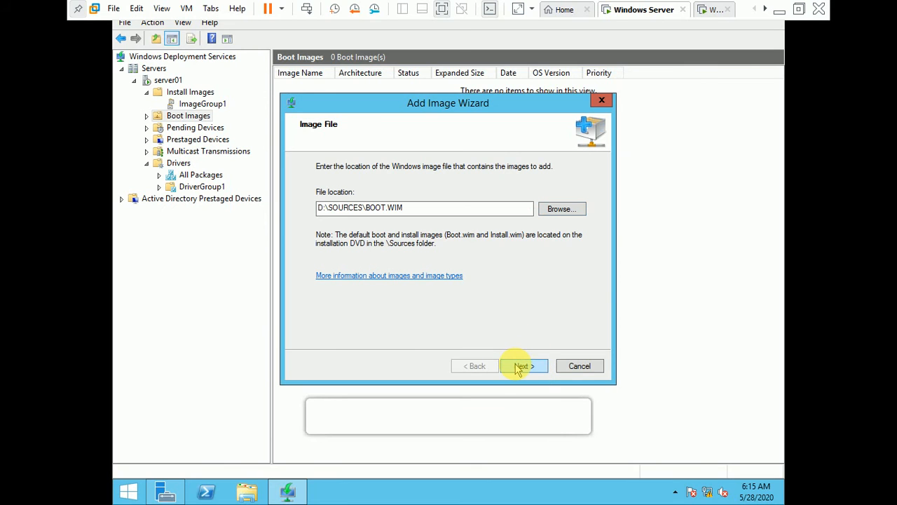
- Add the boot image with the default name and description Microsoft Windows Setup (x86), and finish the wizard
{"action": "left_click", "coordinate": [517, 366]}
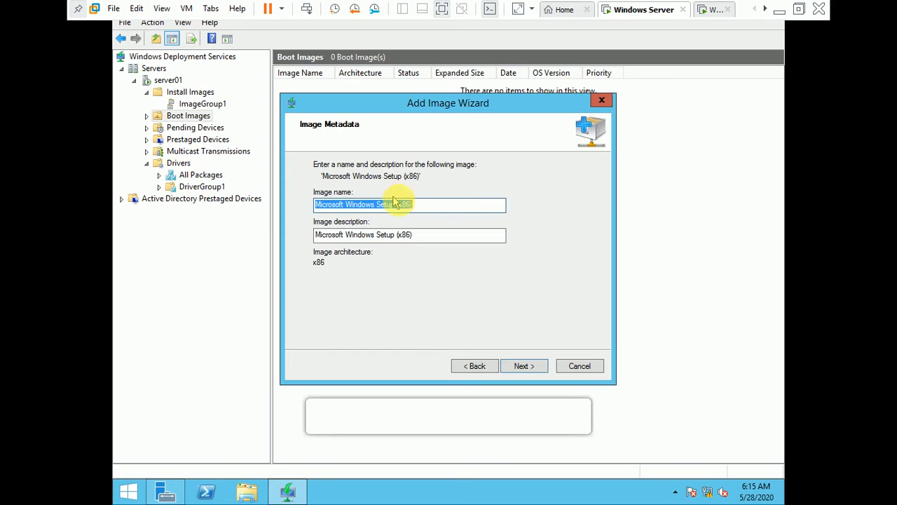
{"action": "left_click", "coordinate": [527, 367]}
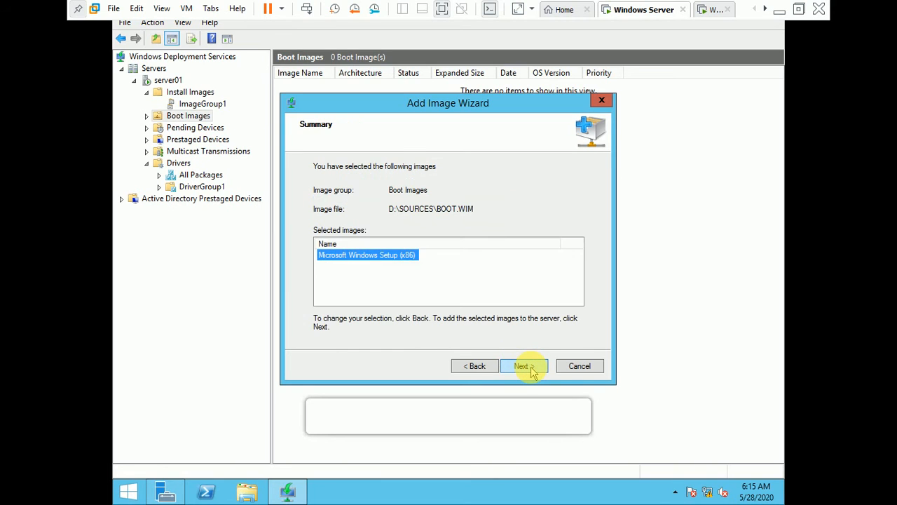
{"action": "left_click", "coordinate": [527, 367]}
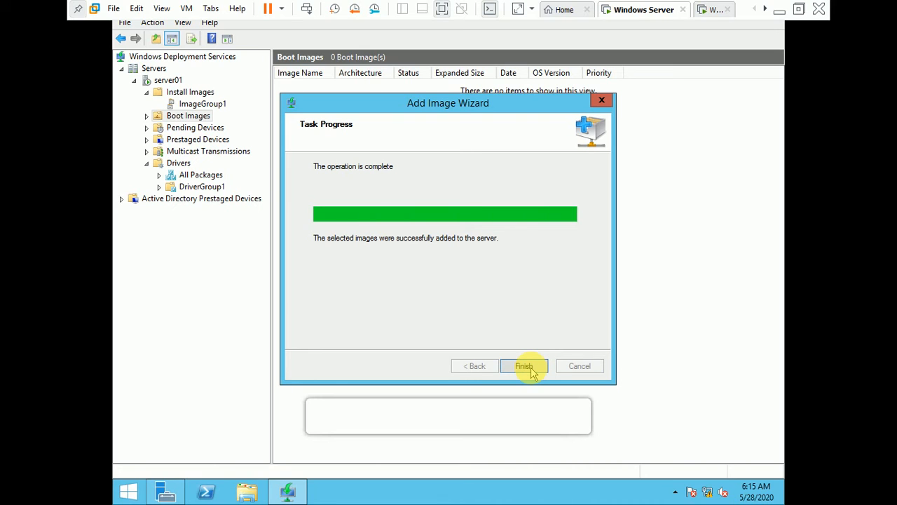
{"action": "left_click", "coordinate": [531, 370]}
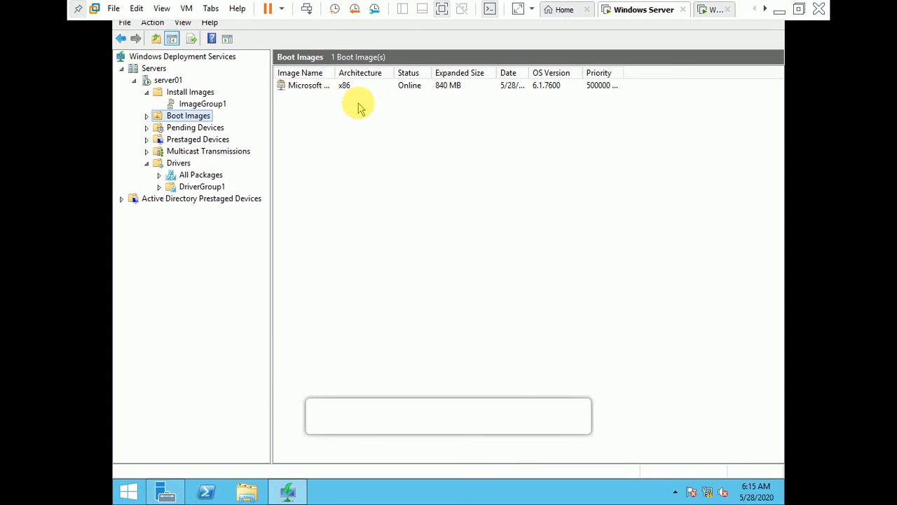
{"action": "right_click", "coordinate": [189, 118]}
{"action": "left_click", "coordinate": [210, 124]}
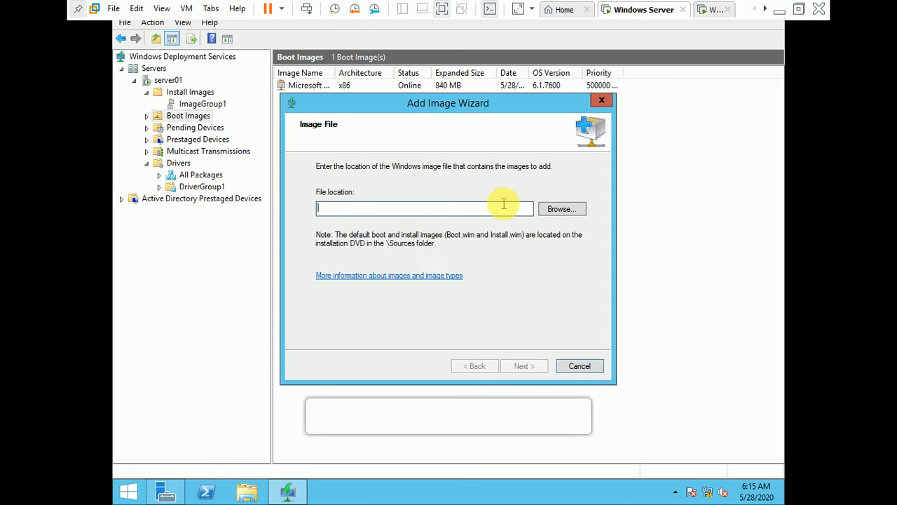
{"action": "left_click", "coordinate": [562, 209]}
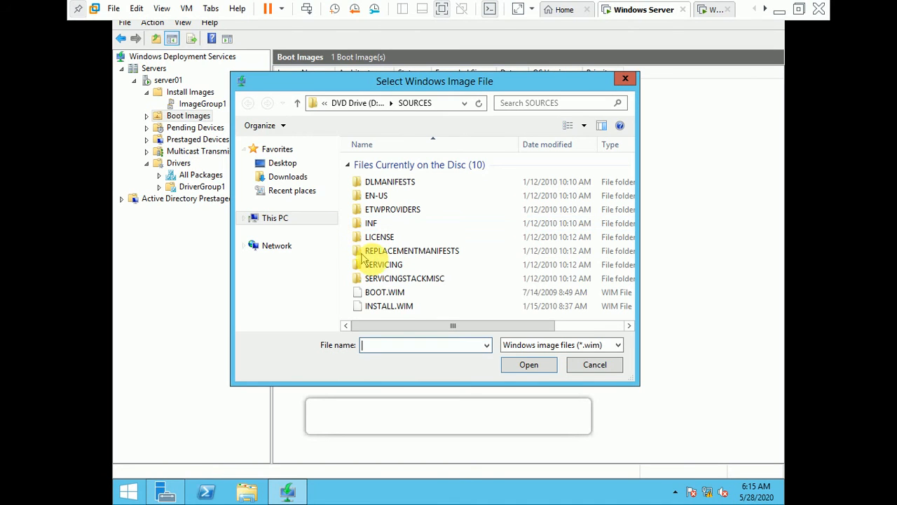
{"action": "left_click", "coordinate": [400, 293]}
{"action": "left_click", "coordinate": [534, 365]}
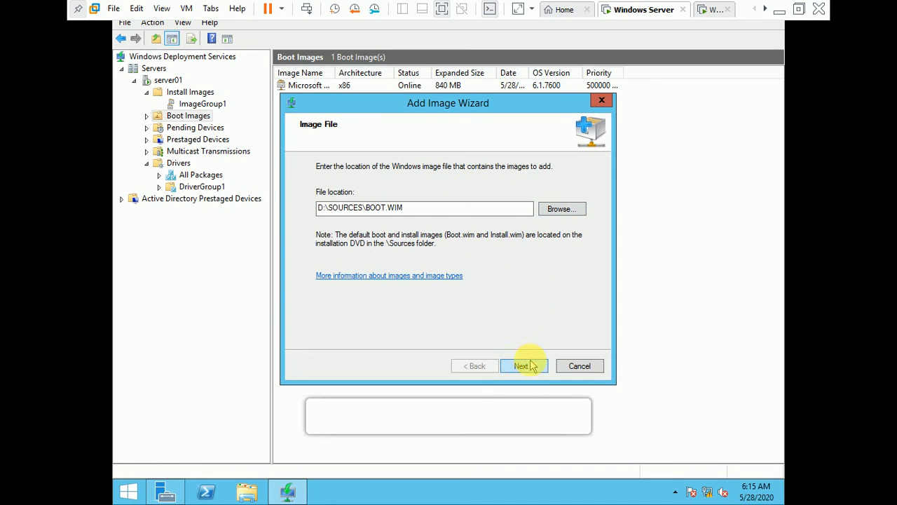
{"action": "left_click", "coordinate": [531, 365]}
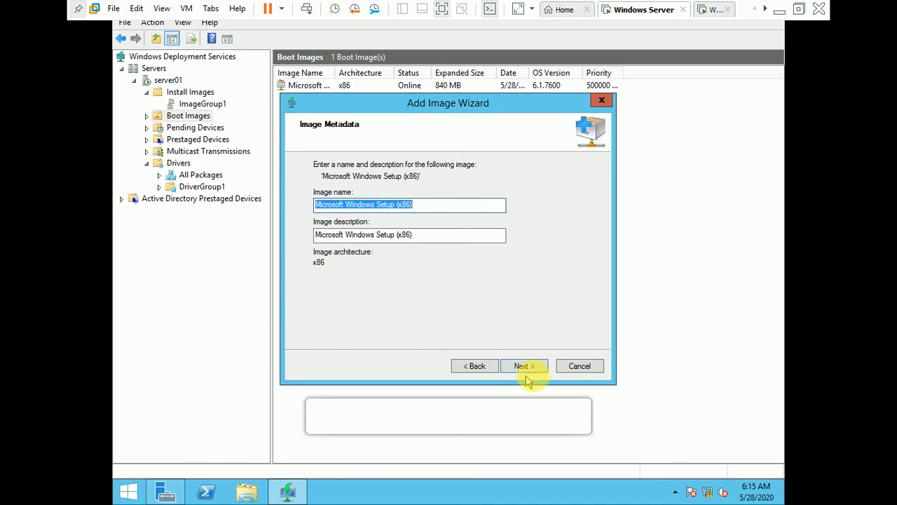
{"action": "left_click", "coordinate": [579, 365]}
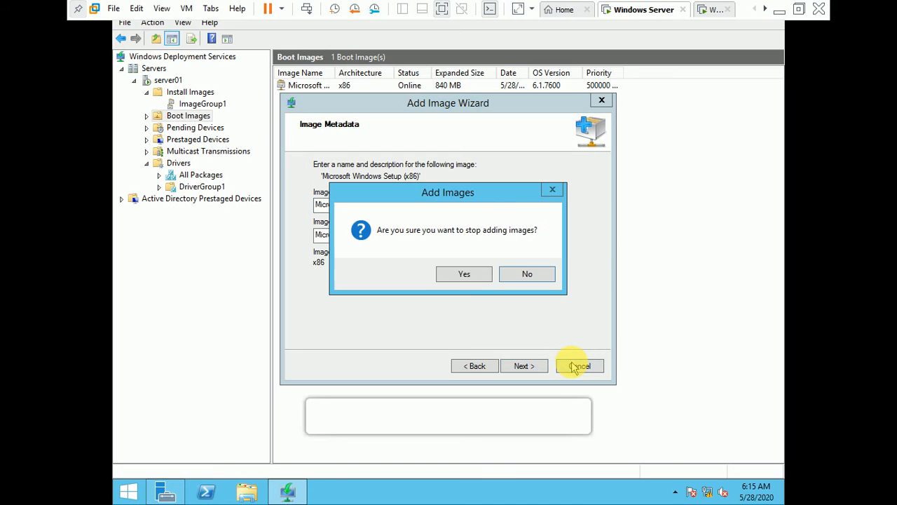
{"action": "left_click", "coordinate": [464, 275]}
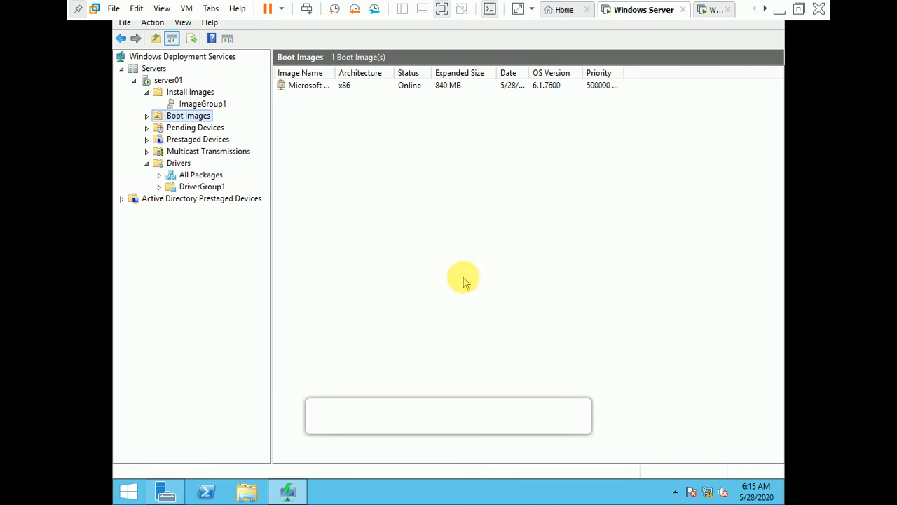
- Review the install images in ImageGroup1 and the image listed under Boot Images
{"action": "left_click", "coordinate": [203, 103]}
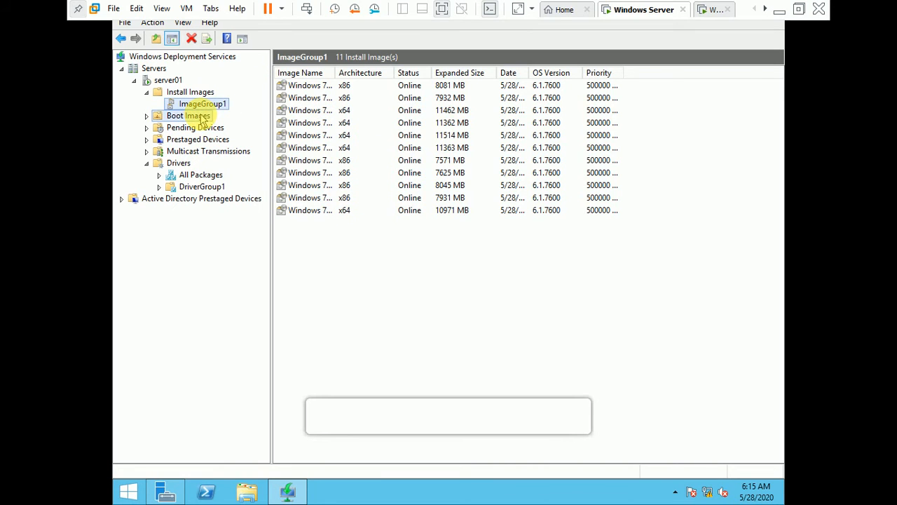
{"action": "left_click", "coordinate": [201, 116]}
{"action": "left_click", "coordinate": [323, 85]}
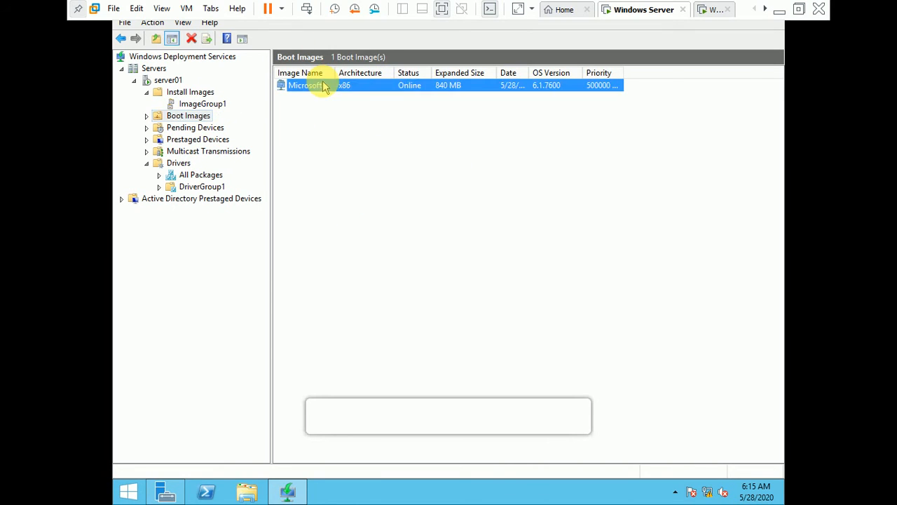
{"action": "left_click", "coordinate": [385, 170]}
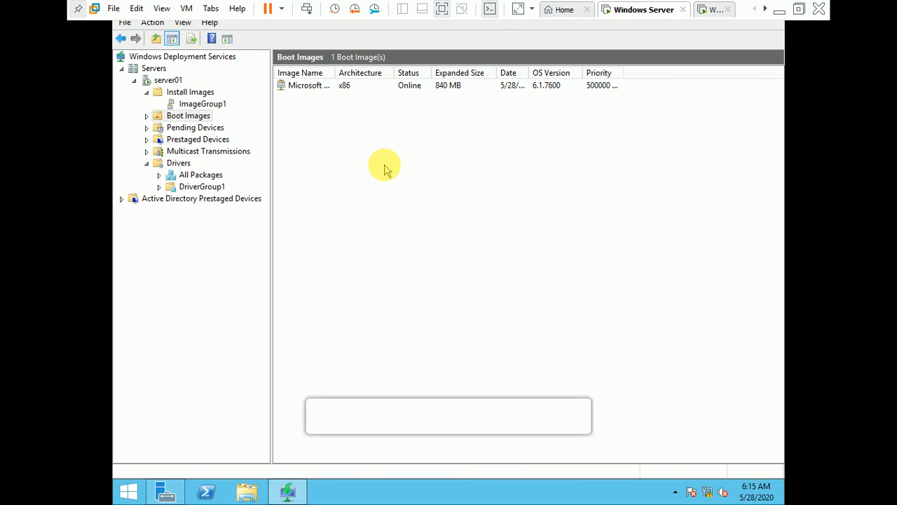
{"action": "left_click", "coordinate": [202, 104]}
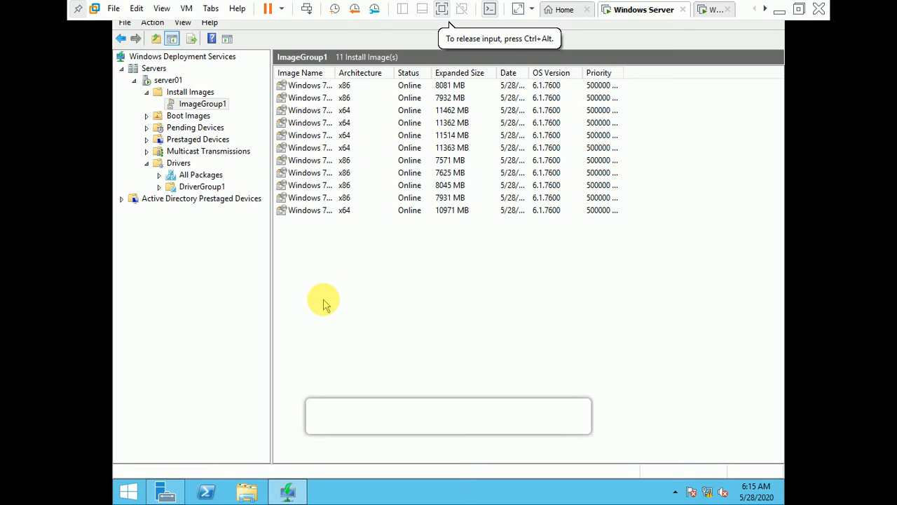
- Exit full screen, close the Windows Deployment Services console and refresh the Server Manager dashboard
{"action": "left_click", "coordinate": [440, 10]}
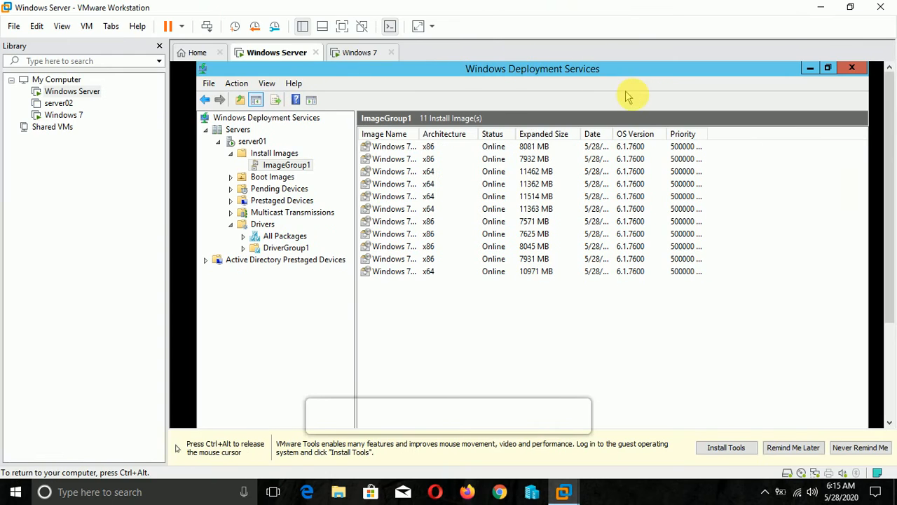
{"action": "left_click", "coordinate": [849, 68]}
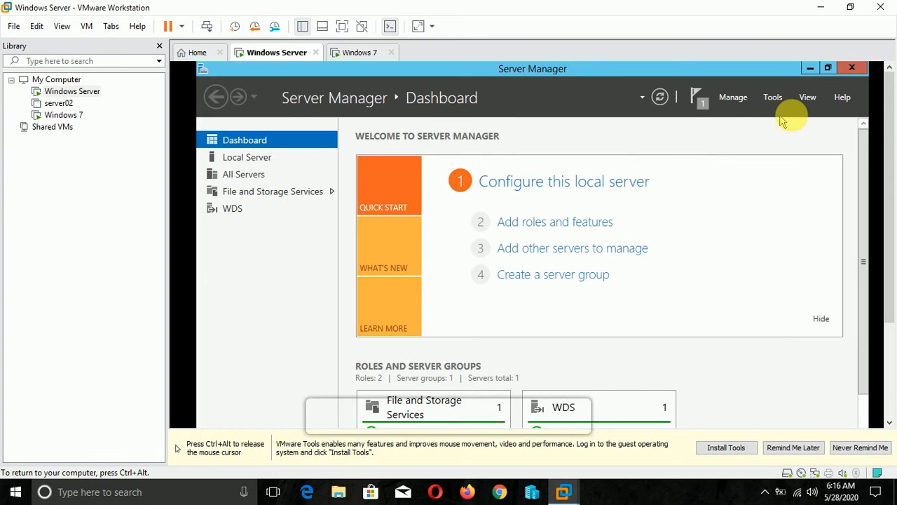
{"action": "left_click", "coordinate": [659, 96]}
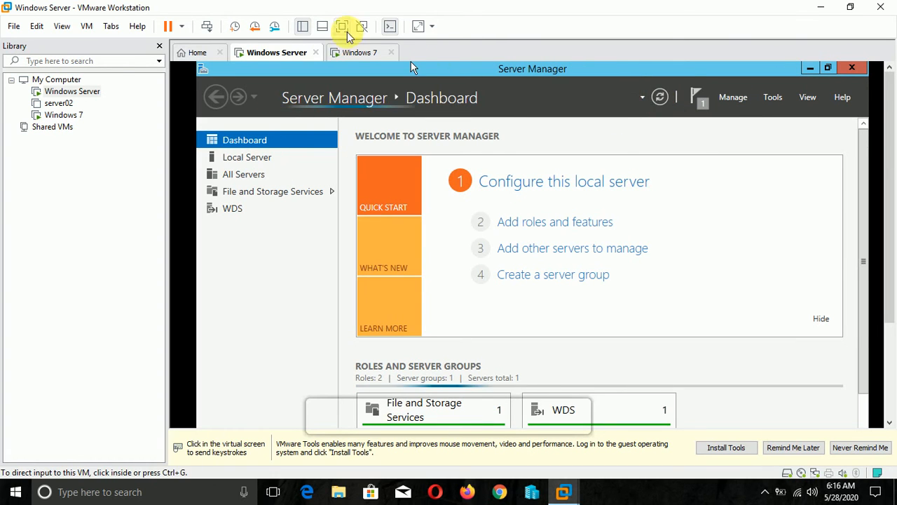
- Switch to the Windows 7 virtual machine in full screen and open its Local Area Connection properties
{"action": "left_click", "coordinate": [365, 53]}
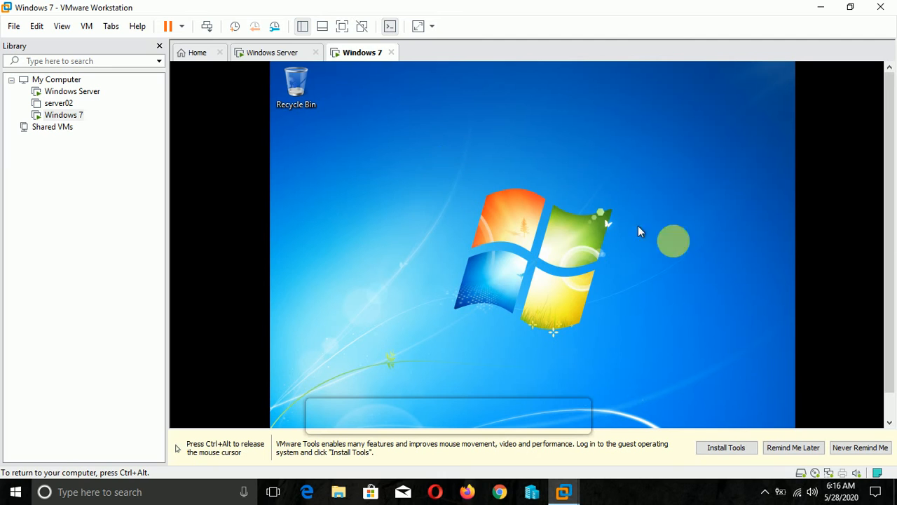
{"action": "left_click", "coordinate": [349, 28]}
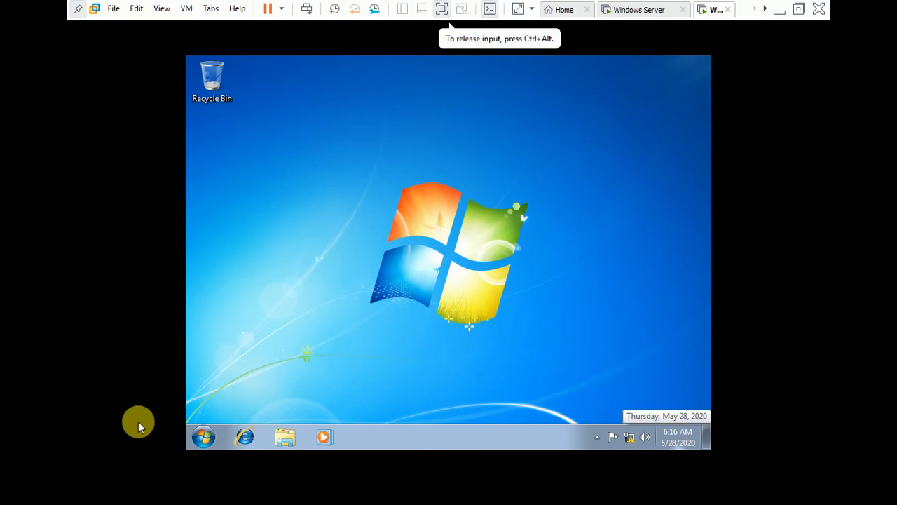
{"action": "right_click", "coordinate": [627, 434]}
{"action": "left_click", "coordinate": [637, 427]}
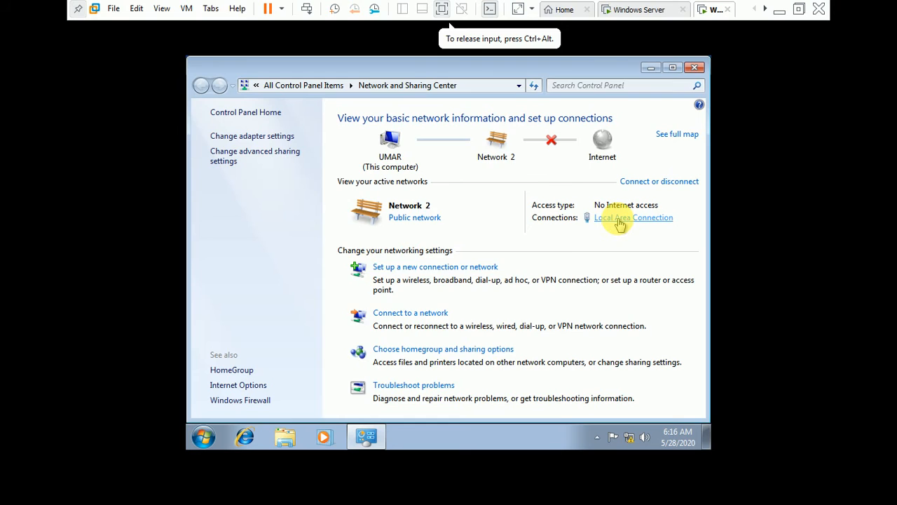
{"action": "left_click", "coordinate": [619, 220]}
{"action": "left_click", "coordinate": [375, 356]}
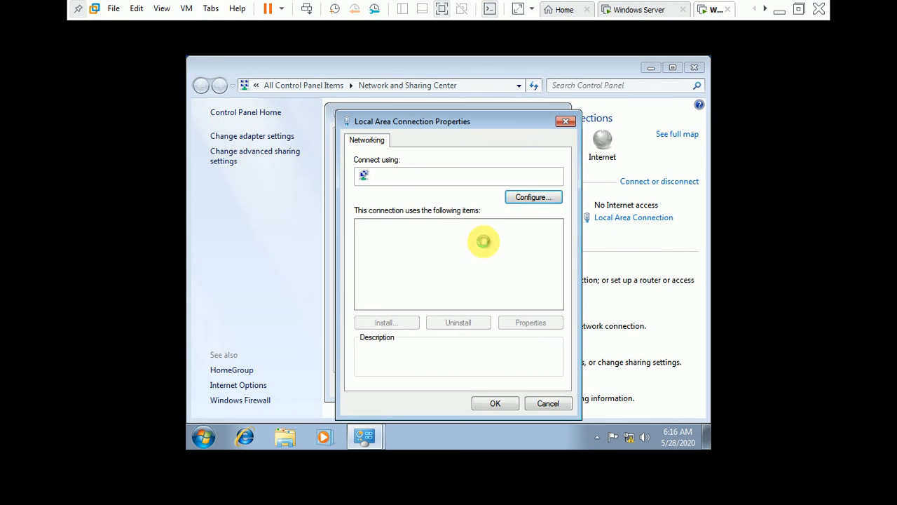
- Check the Internet Protocol Version 4 (TCP/IPv4) addresses of the connection and close all the network windows
{"action": "left_click", "coordinate": [477, 259]}
{"action": "left_click", "coordinate": [478, 270]}
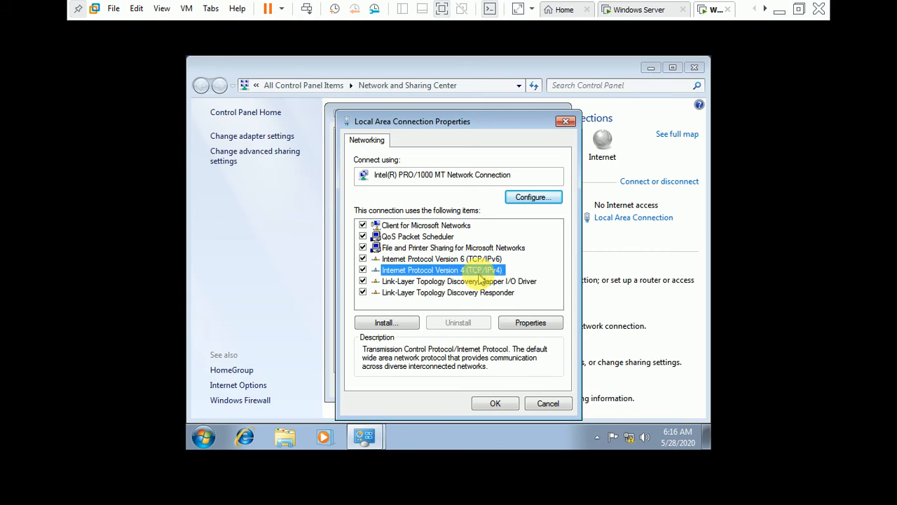
{"action": "left_click", "coordinate": [531, 323]}
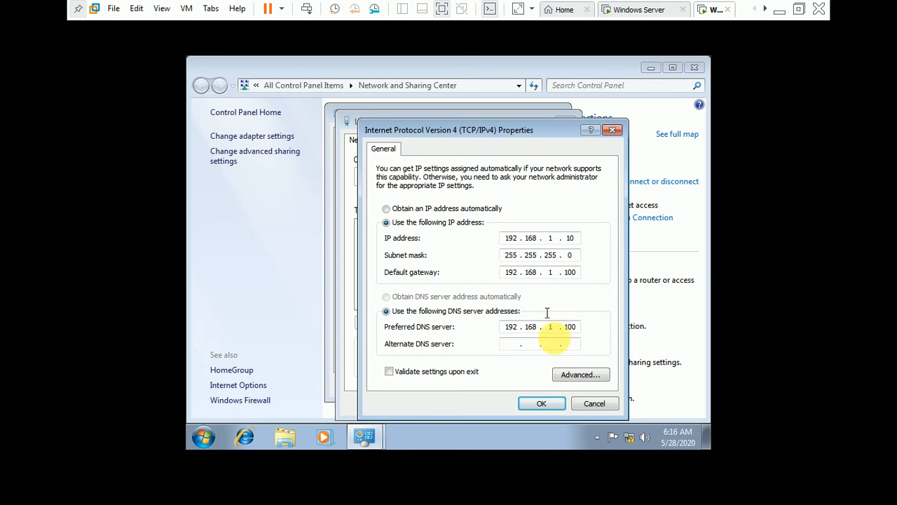
{"action": "left_click", "coordinate": [539, 404]}
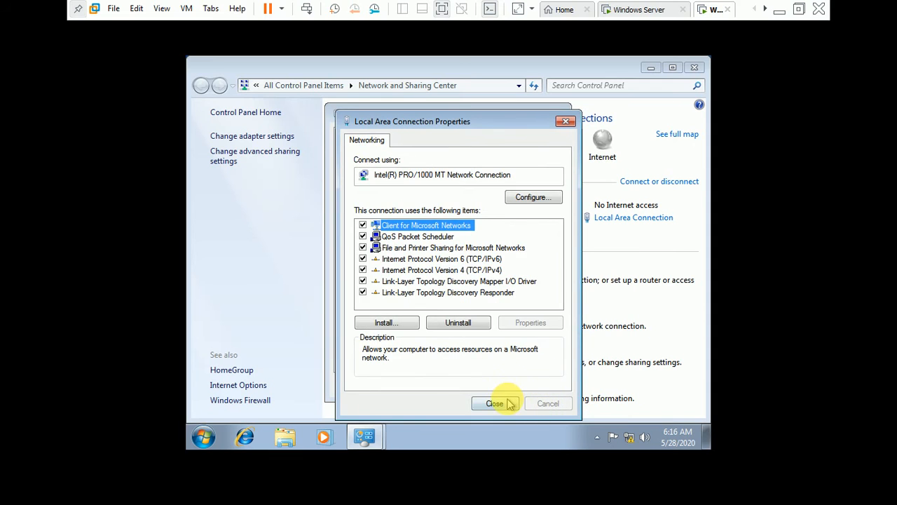
{"action": "left_click", "coordinate": [496, 403]}
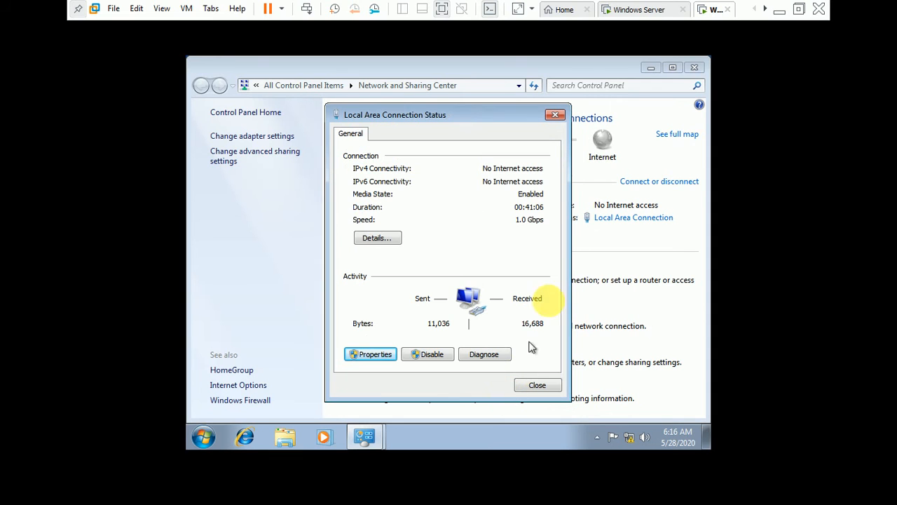
{"action": "left_click", "coordinate": [538, 383]}
{"action": "left_click", "coordinate": [694, 67]}
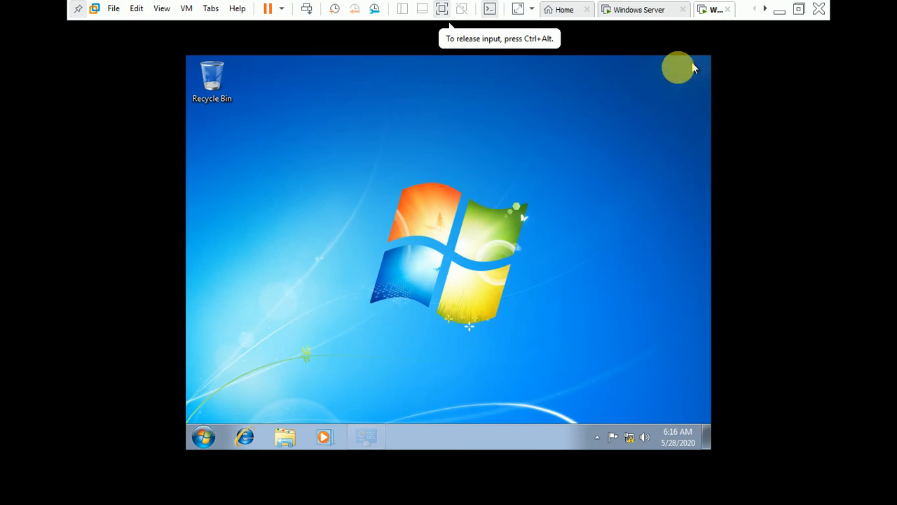
- Ping 192.168.1.100 from a command prompt on the Windows 7 machine and close the prompt
{"action": "left_click", "coordinate": [204, 437]}
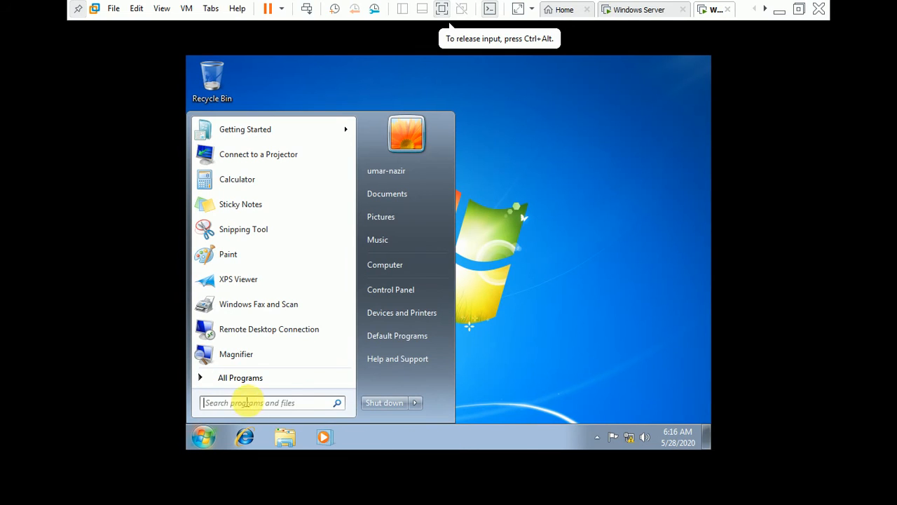
{"action": "left_click", "coordinate": [280, 403]}
{"action": "type", "text": "cmd"}
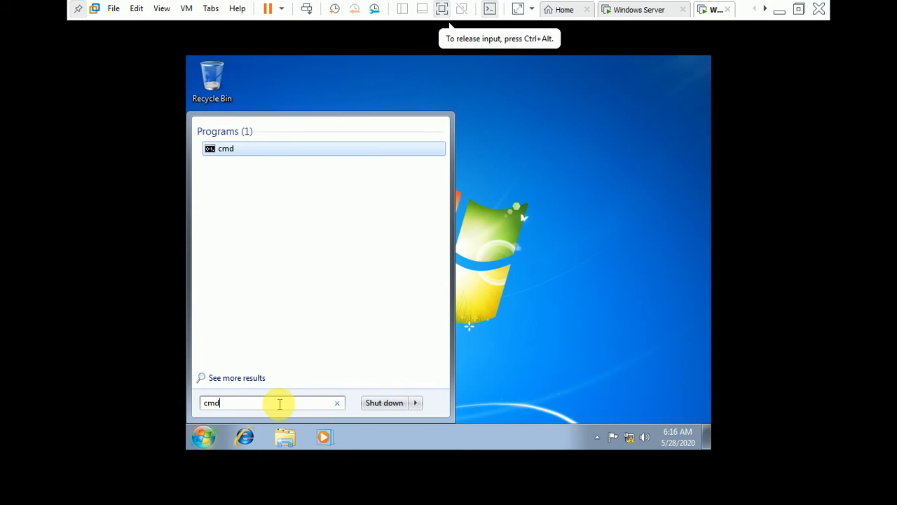
{"action": "key", "text": "Return"}
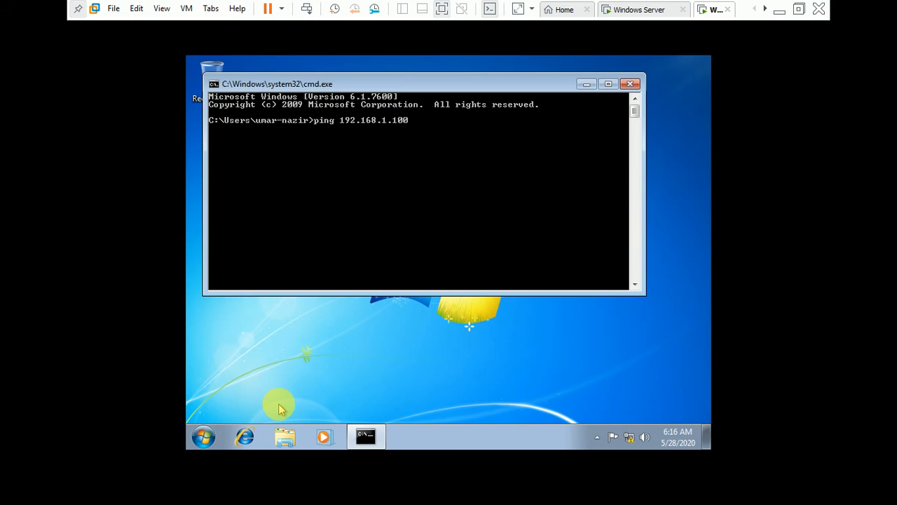
{"action": "key", "text": "Return"}
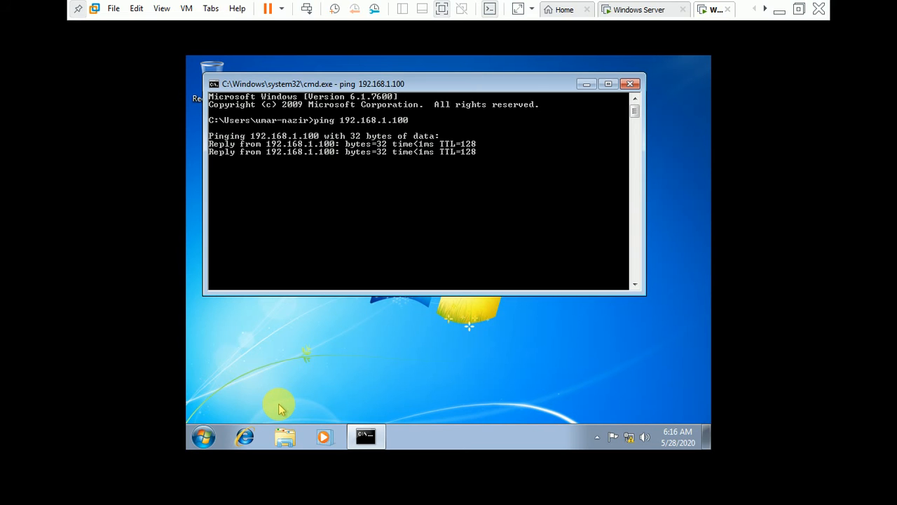
{"action": "left_click", "coordinate": [630, 85]}
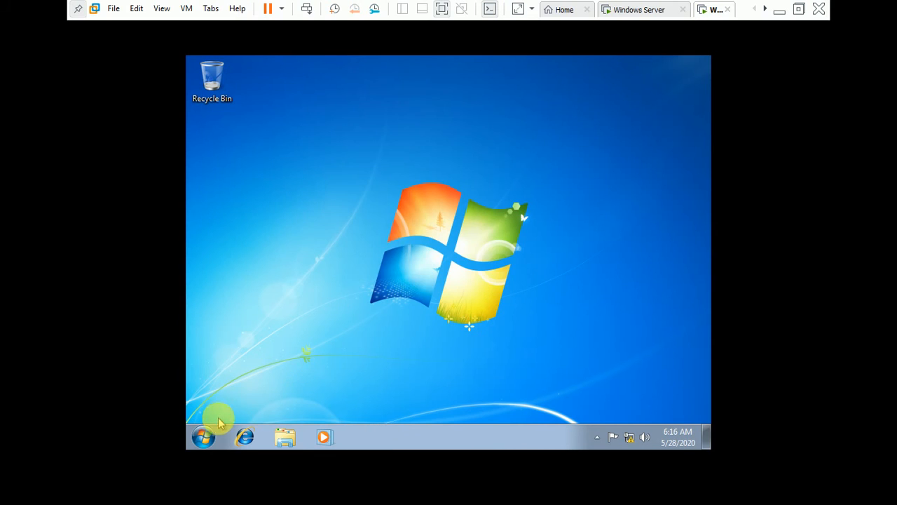
- Restart the Windows 7 machine and request a network boot during startup
{"action": "left_click", "coordinate": [204, 437]}
{"action": "left_click", "coordinate": [414, 402]}
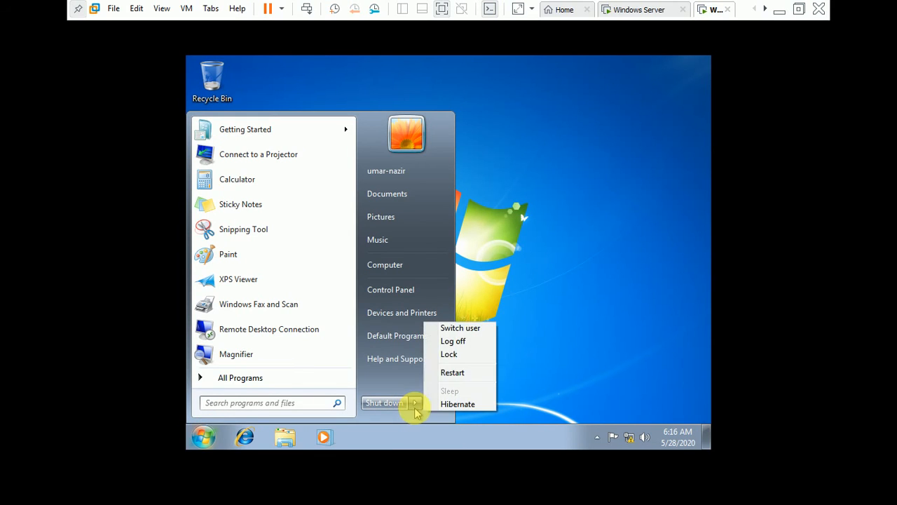
{"action": "left_click", "coordinate": [459, 373]}
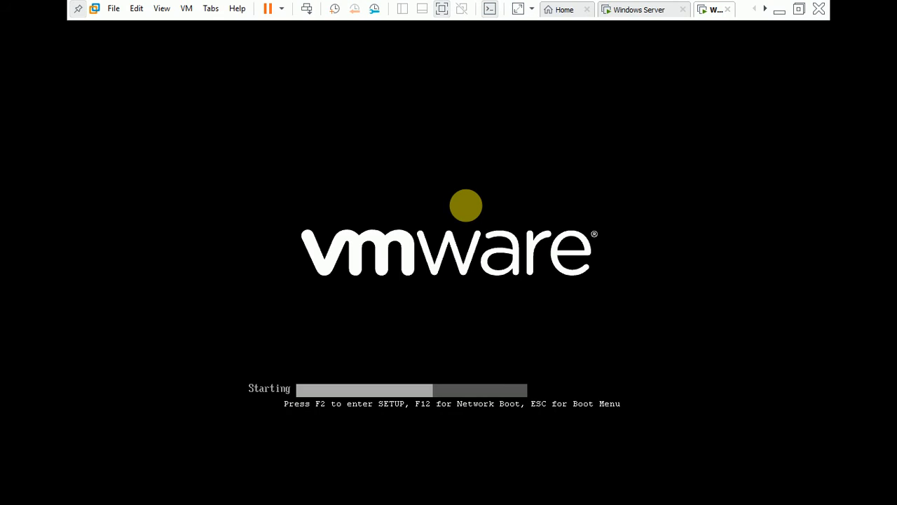
{"action": "key", "text": "F12"}
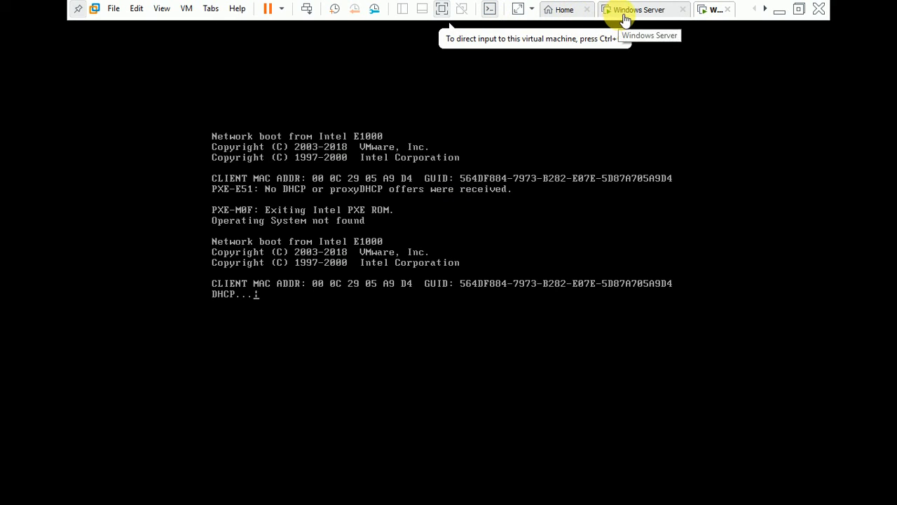
- On the Windows Server virtual machine, start adding roles with a role-based installation on server01, up to the server role selection
{"action": "left_click", "coordinate": [661, 11]}
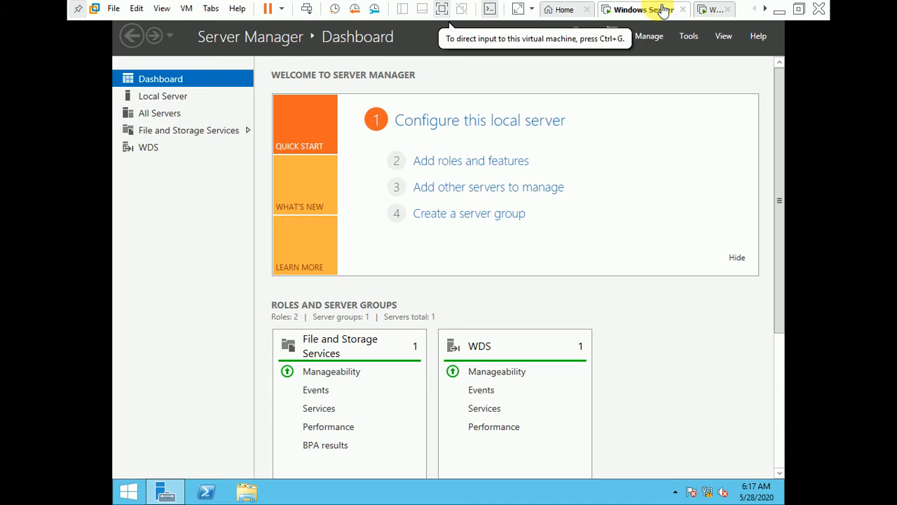
{"action": "left_click", "coordinate": [210, 250]}
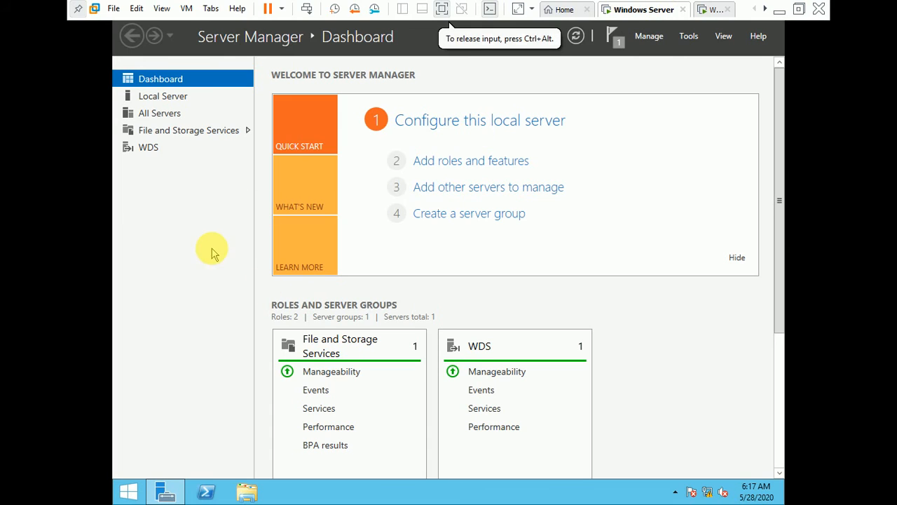
{"action": "left_click", "coordinate": [582, 37]}
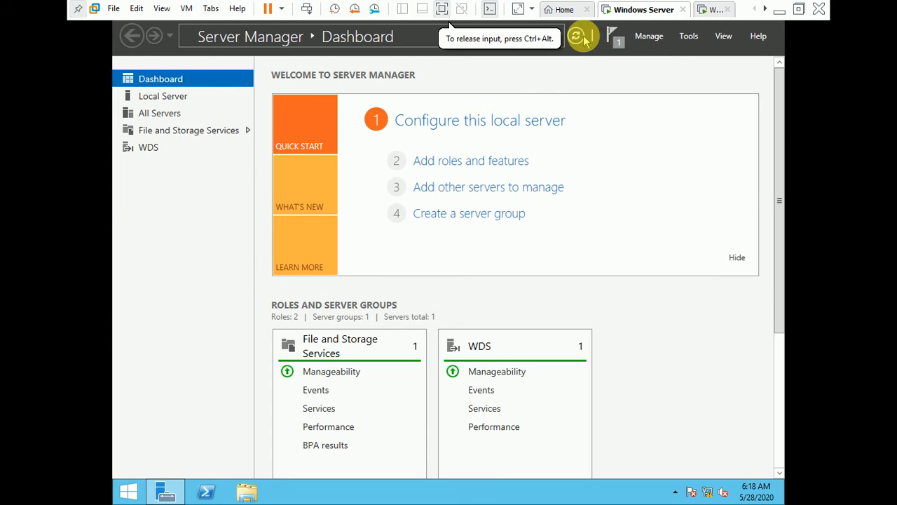
{"action": "left_click", "coordinate": [466, 160]}
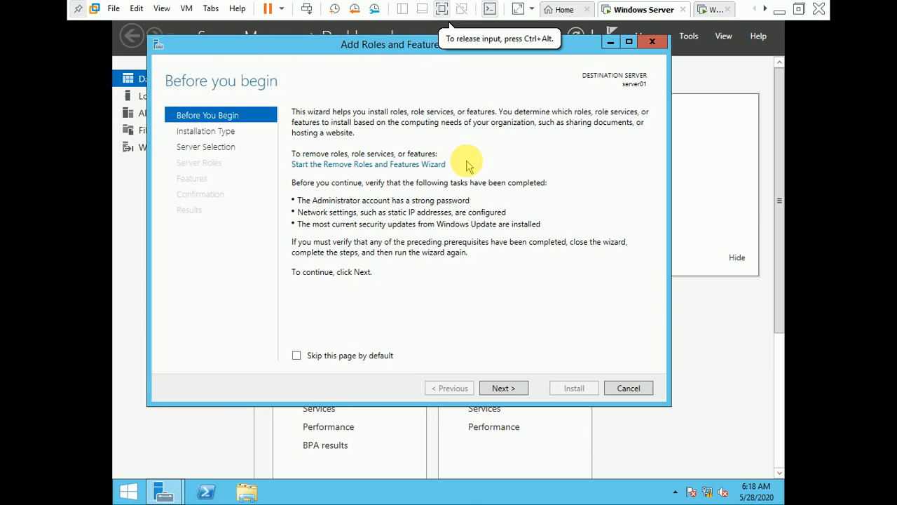
{"action": "left_click", "coordinate": [502, 389]}
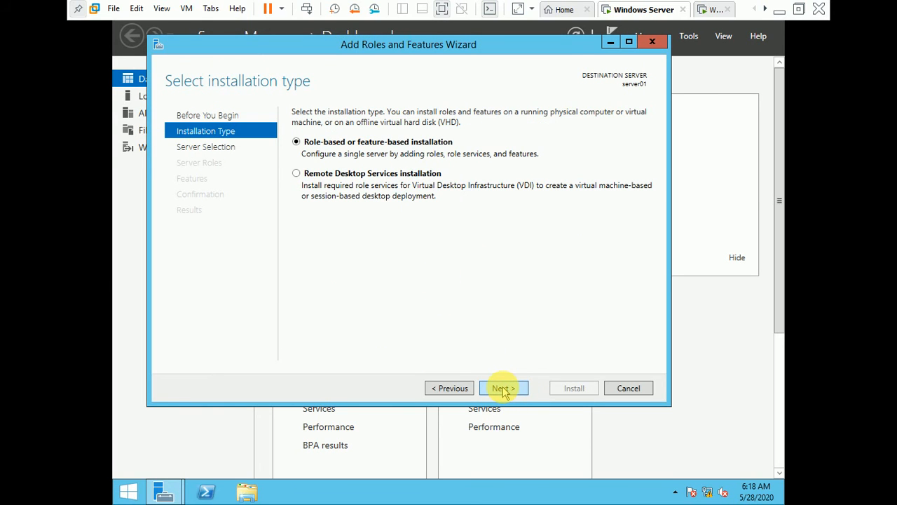
{"action": "left_click", "coordinate": [502, 389]}
{"action": "left_click", "coordinate": [503, 390]}
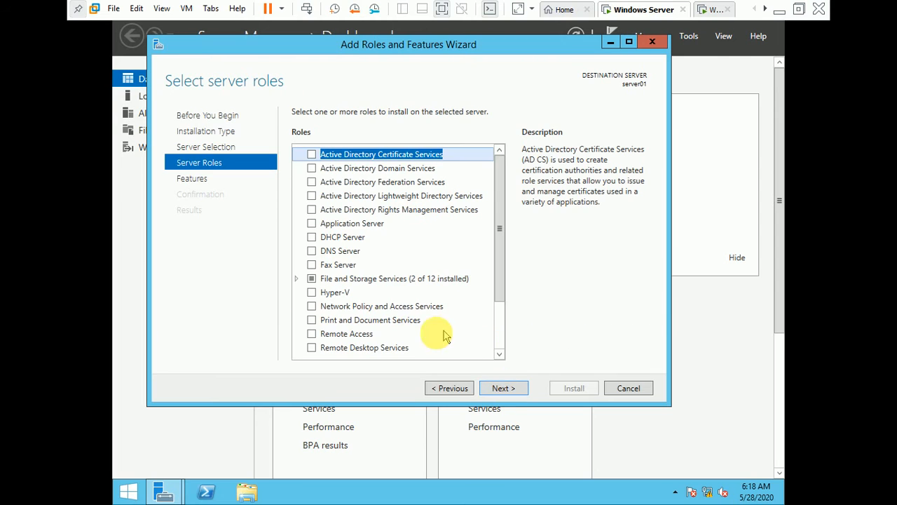
- Select the DHCP Server role with its required management tools and proceed to the installation confirmation
{"action": "left_click", "coordinate": [339, 238]}
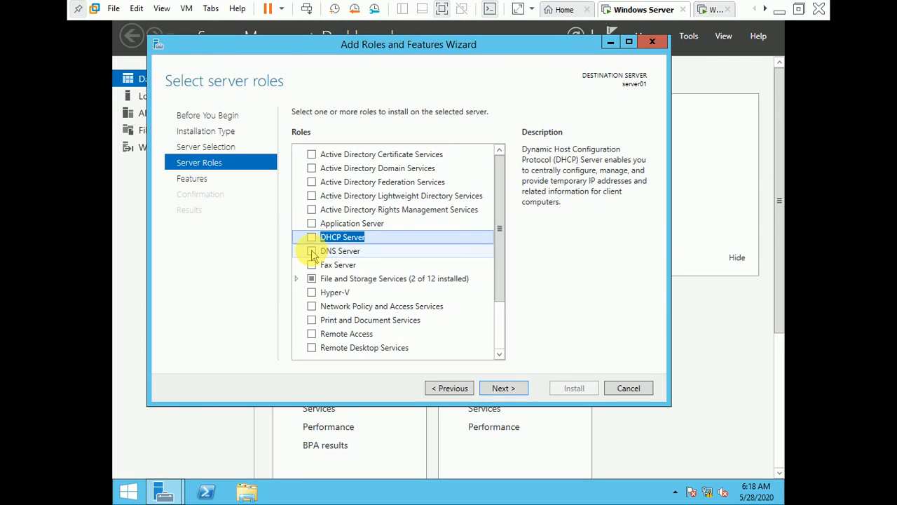
{"action": "left_click", "coordinate": [312, 239]}
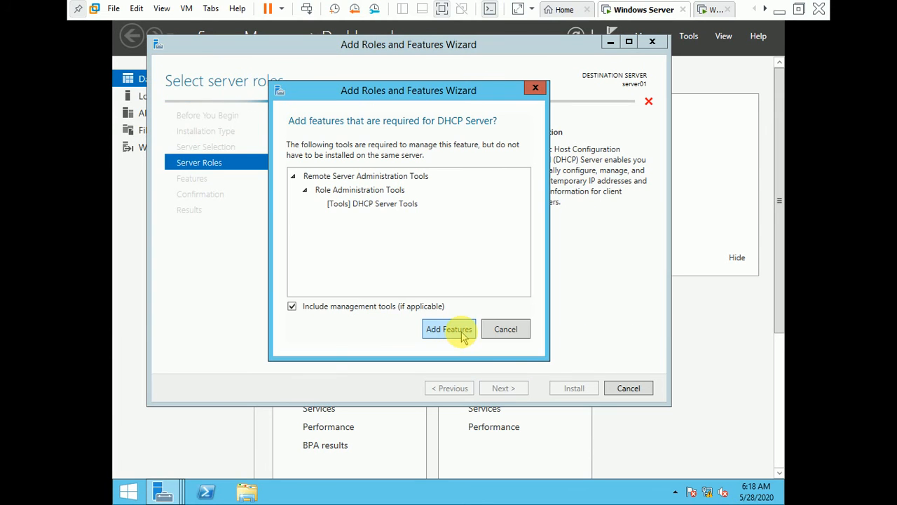
{"action": "left_click", "coordinate": [452, 327]}
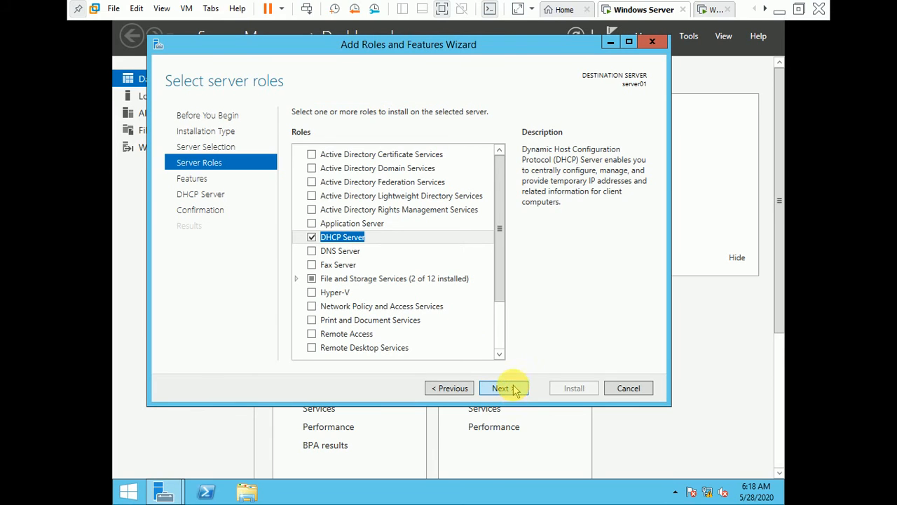
{"action": "left_click", "coordinate": [502, 388]}
{"action": "left_click", "coordinate": [502, 388]}
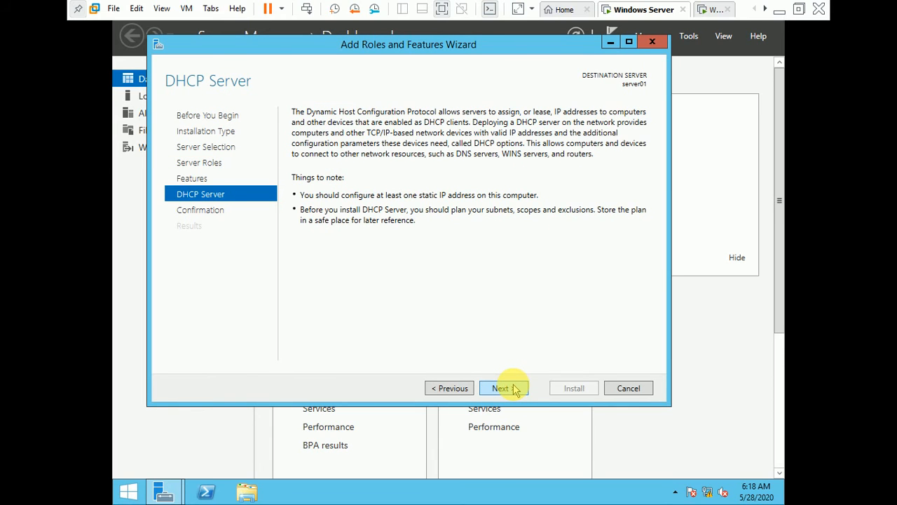
{"action": "left_click", "coordinate": [514, 389]}
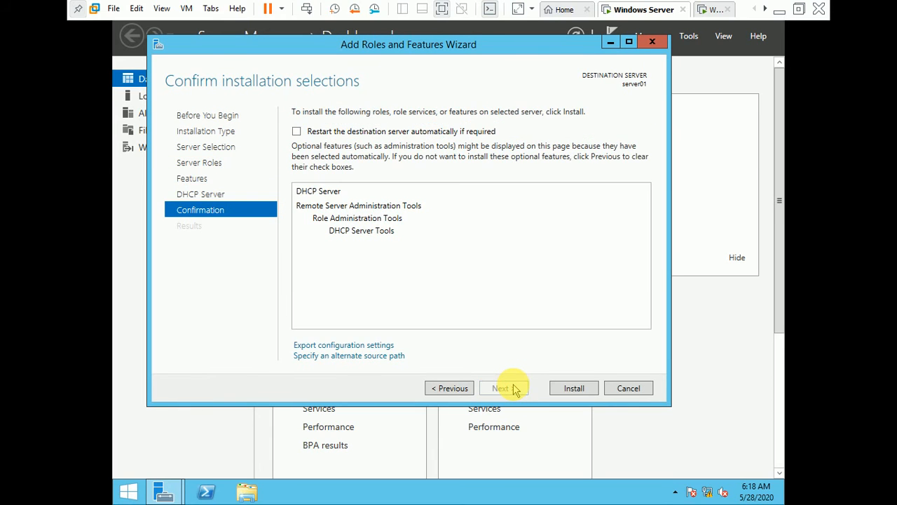
- Allow the destination server to restart automatically if required, start the DHCP Server installation, and minimize the wizard
{"action": "left_click", "coordinate": [309, 135]}
{"action": "left_click", "coordinate": [501, 290]}
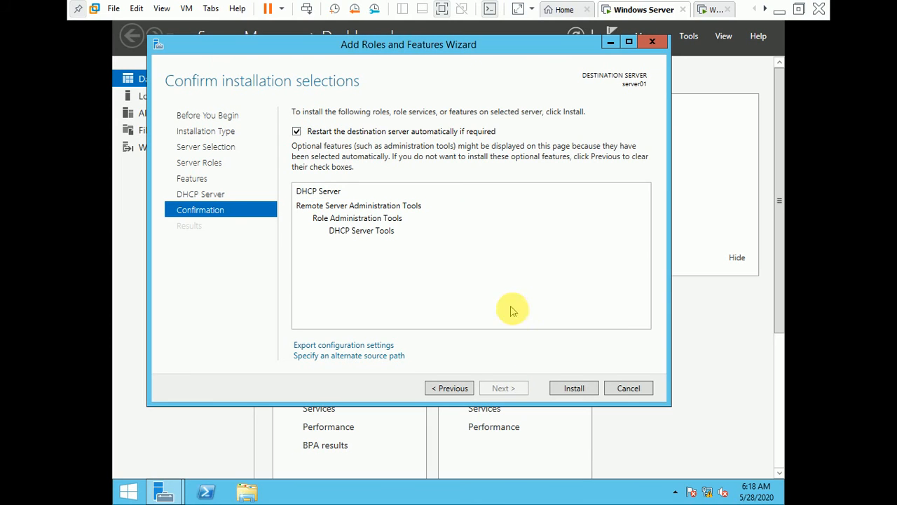
{"action": "left_click", "coordinate": [573, 388]}
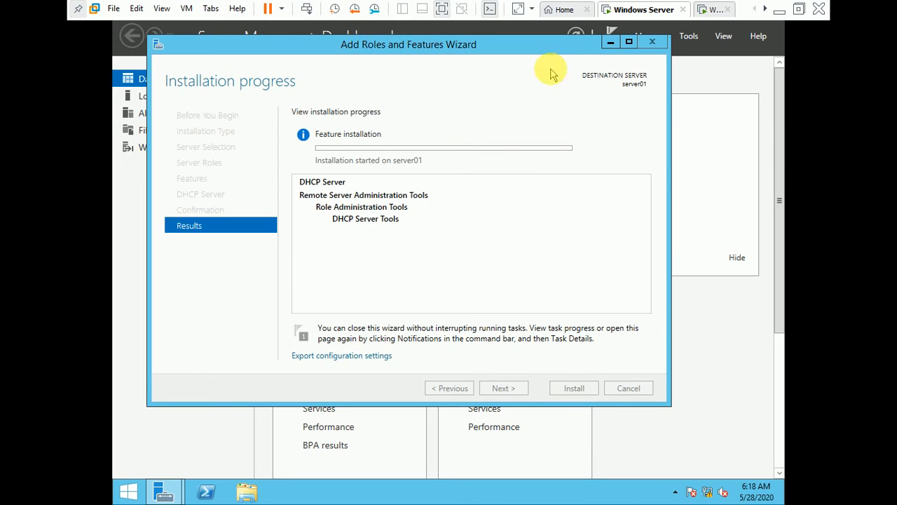
{"action": "left_click", "coordinate": [611, 43]}
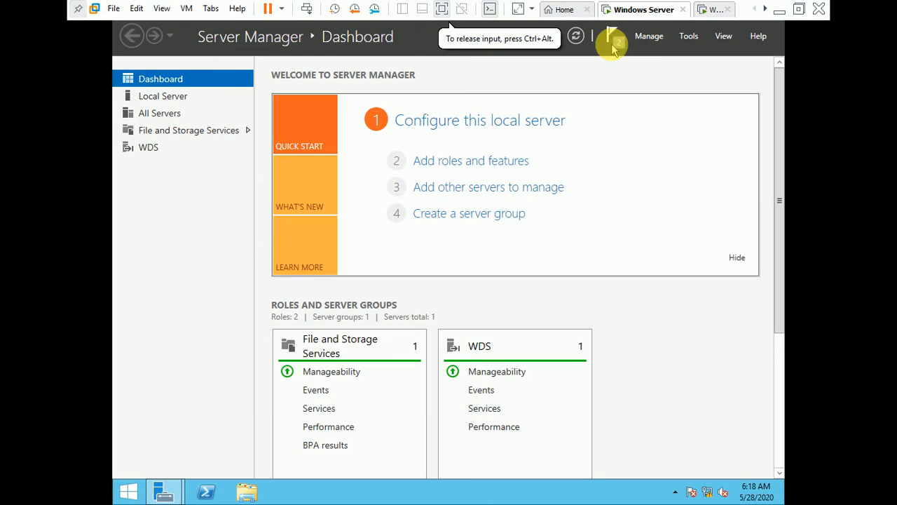
- Open the Windows Deployment Services console and bring up the properties of server01
{"action": "left_click", "coordinate": [689, 37]}
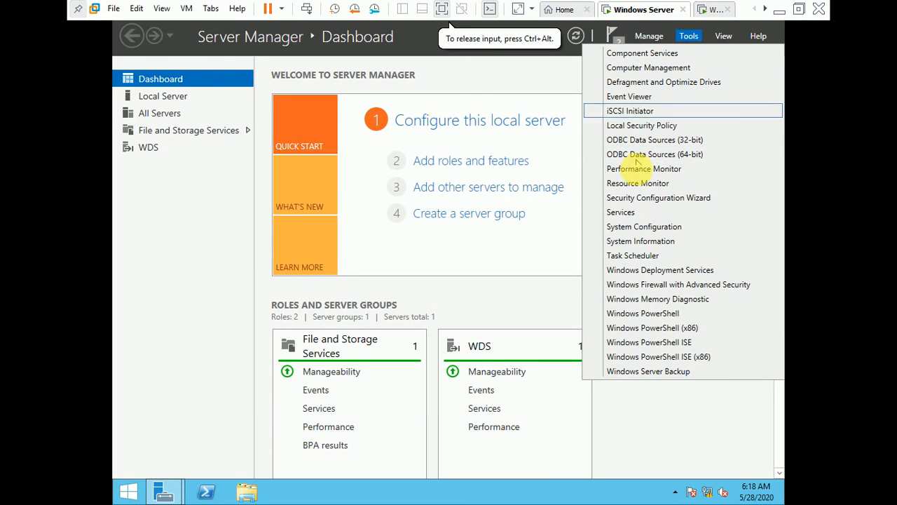
{"action": "left_click", "coordinate": [663, 272]}
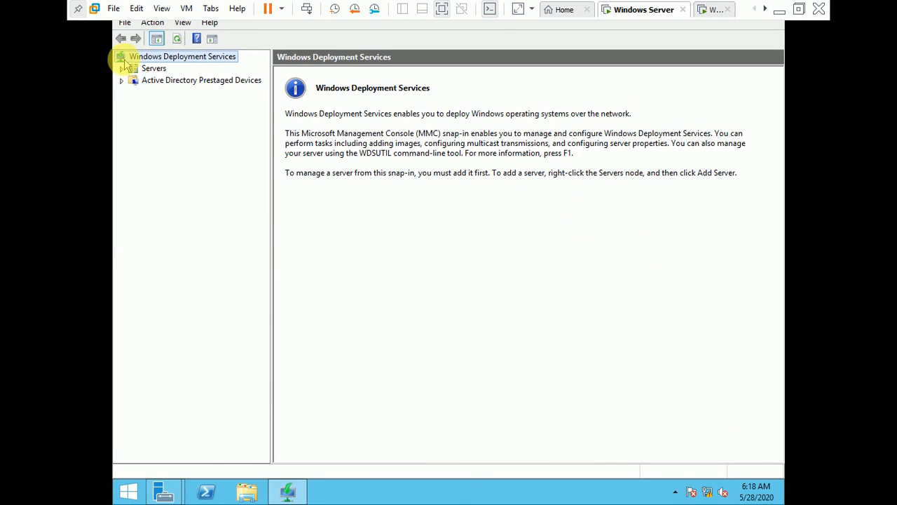
{"action": "left_click", "coordinate": [122, 69]}
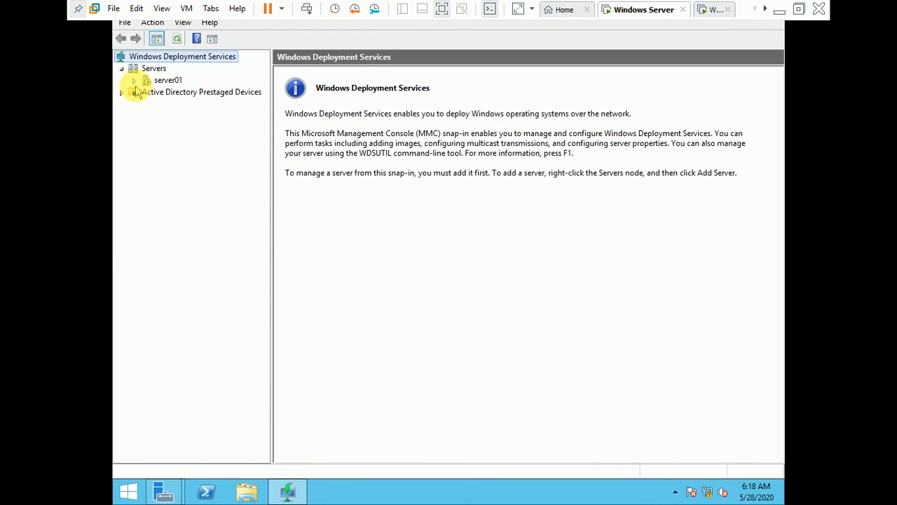
{"action": "left_click", "coordinate": [133, 81]}
{"action": "left_click", "coordinate": [165, 82]}
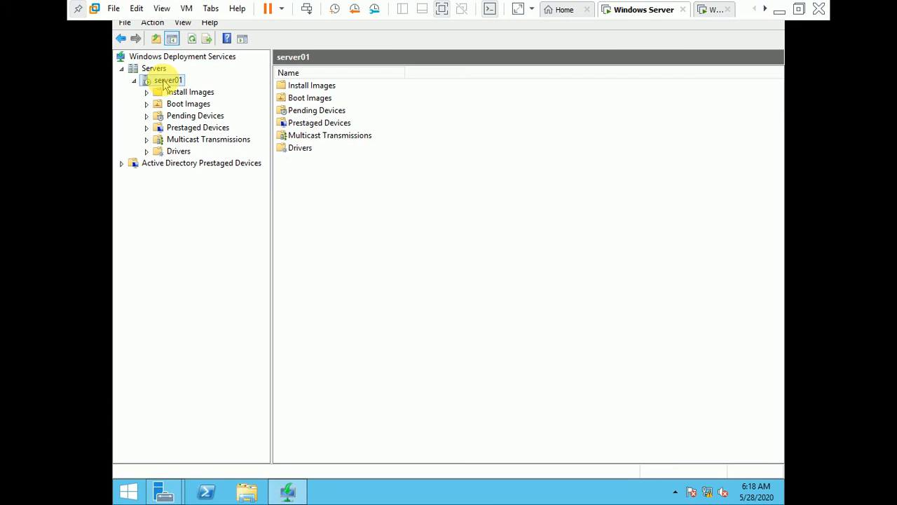
{"action": "right_click", "coordinate": [165, 82]}
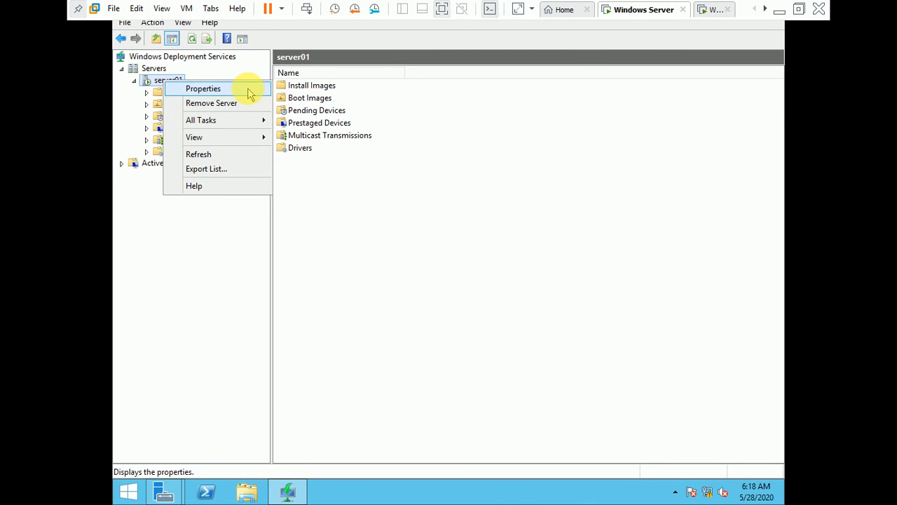
{"action": "left_click", "coordinate": [204, 89]}
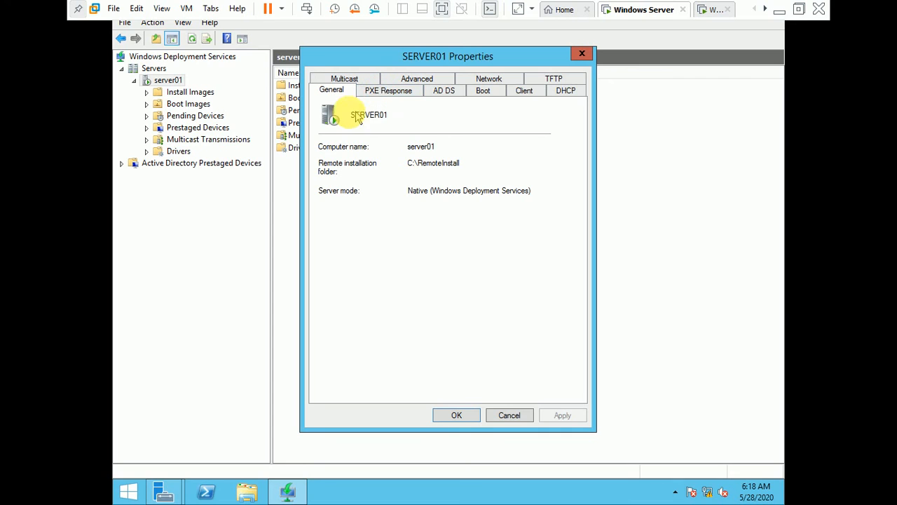
- Review server01's PXE Response, AD DS, Boot and Client settings
{"action": "left_click", "coordinate": [393, 94]}
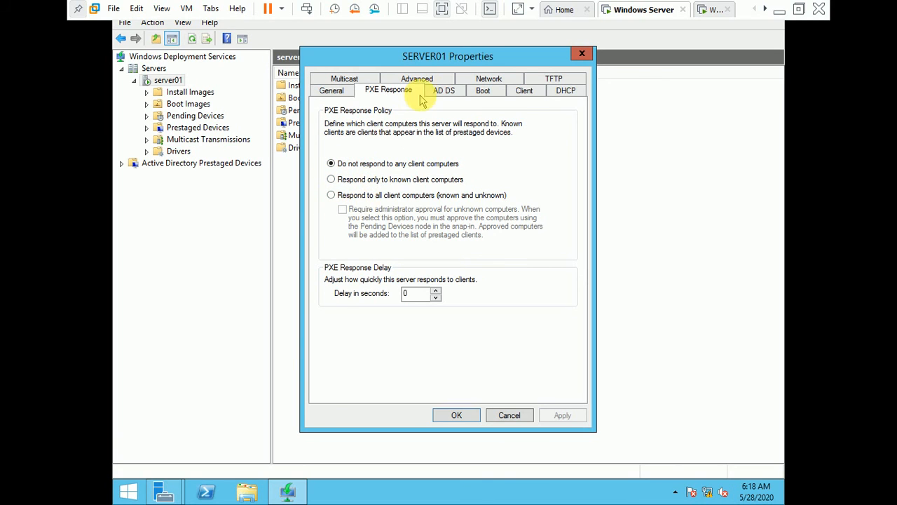
{"action": "left_click", "coordinate": [443, 92]}
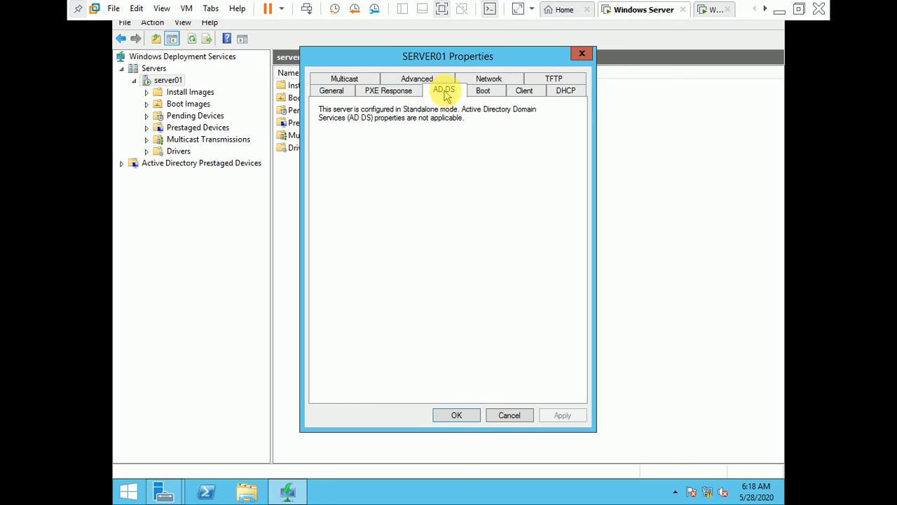
{"action": "left_click", "coordinate": [482, 96]}
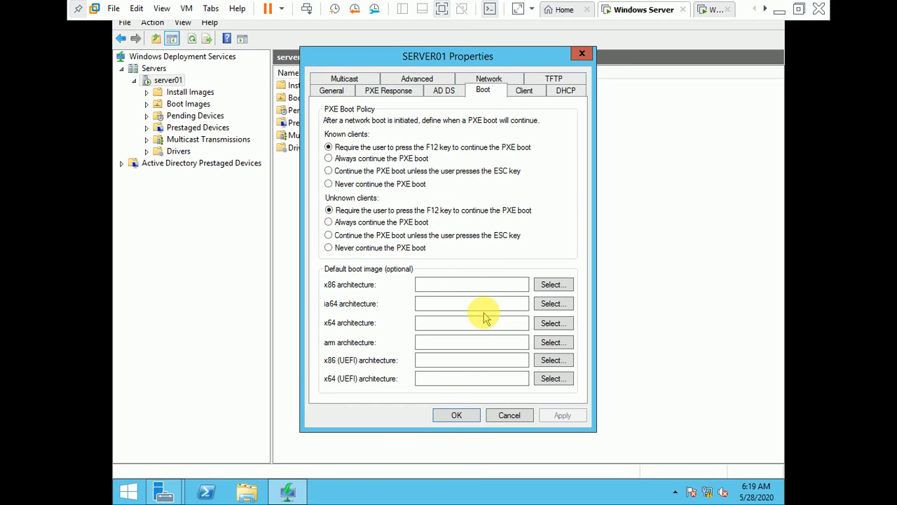
{"action": "left_click", "coordinate": [522, 93]}
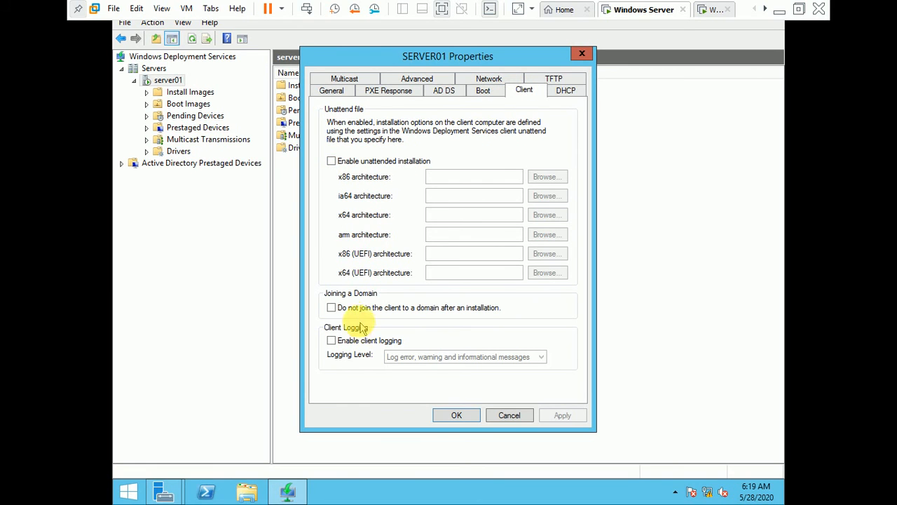
- Enable configuring DHCP options to indicate that server01 is also a PXE server, and save the properties
{"action": "left_click", "coordinate": [566, 91]}
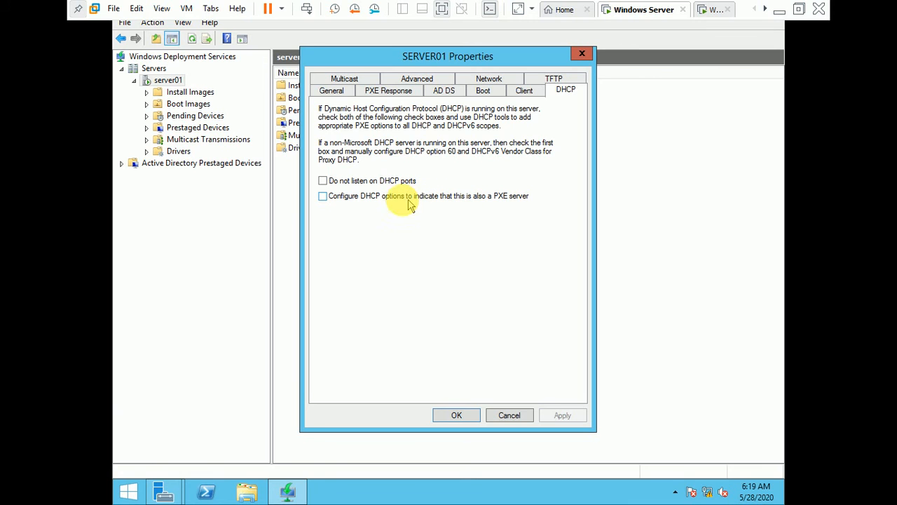
{"action": "left_click", "coordinate": [335, 198]}
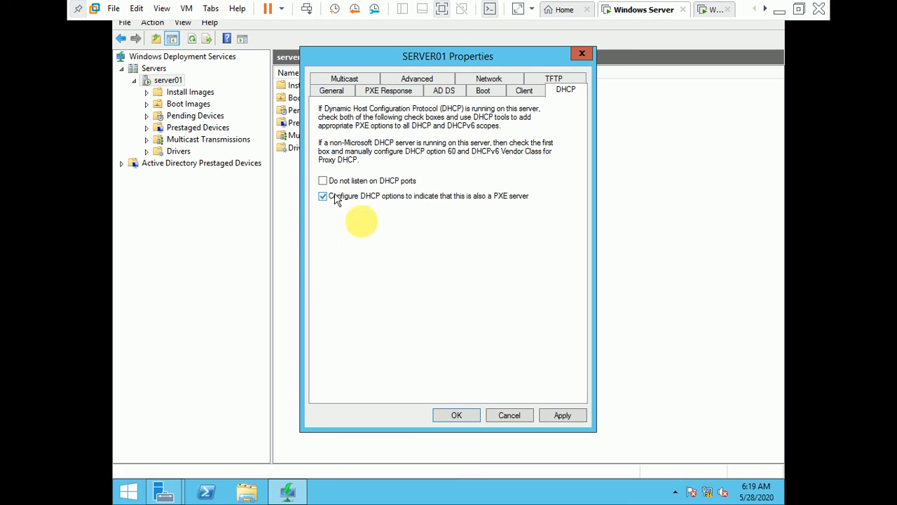
{"action": "left_click", "coordinate": [563, 416]}
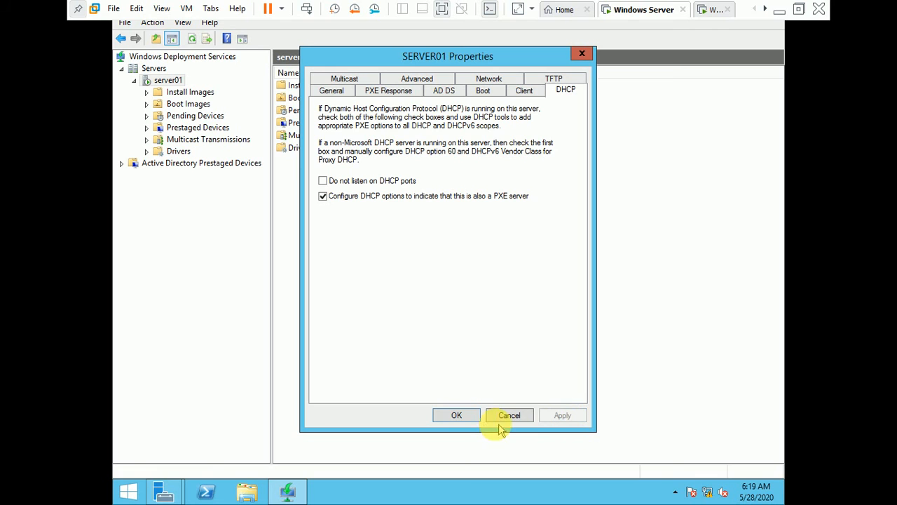
{"action": "left_click", "coordinate": [457, 415]}
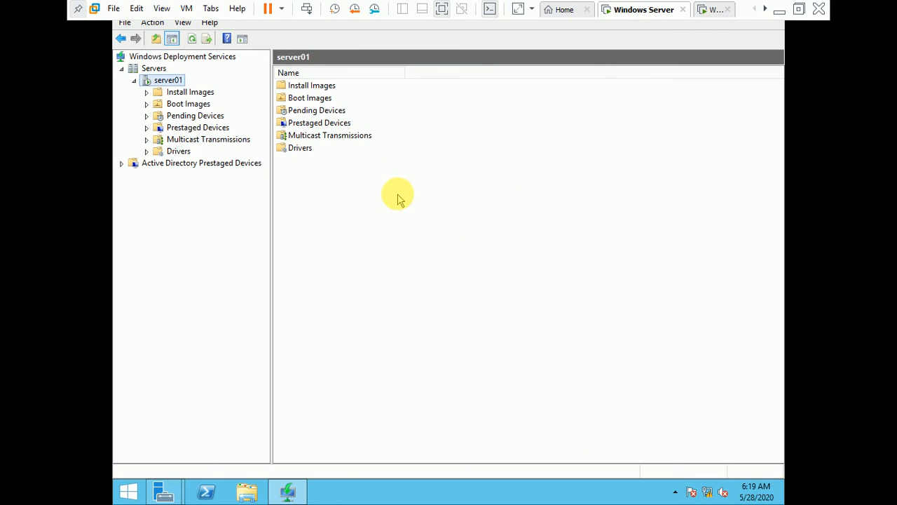
- Return to the Add Roles and Features Wizard and complete the DHCP post-install configuration by committing the security groups
{"action": "mouse_move", "coordinate": [165, 495]}
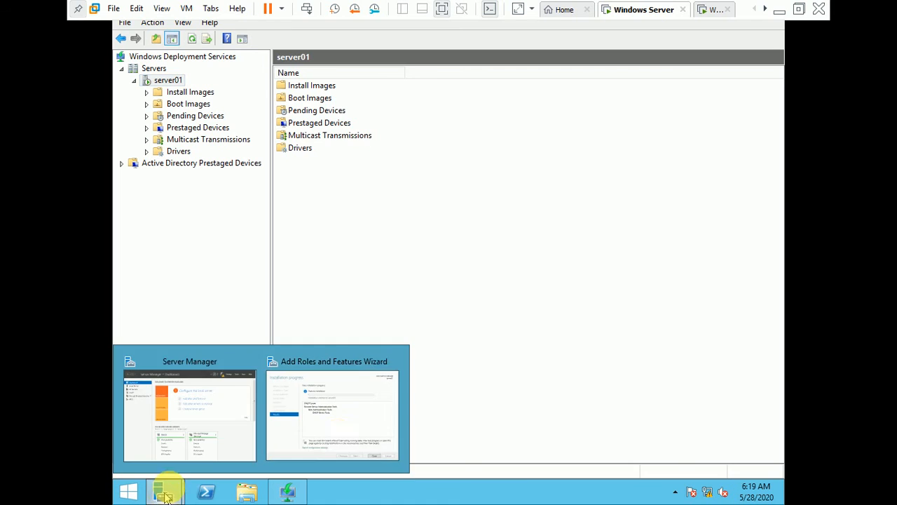
{"action": "left_click", "coordinate": [362, 437]}
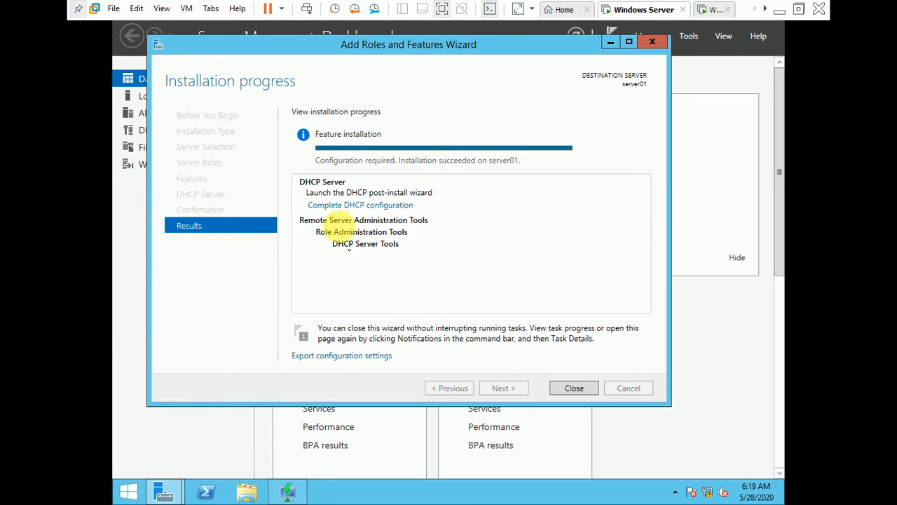
{"action": "left_click", "coordinate": [359, 205]}
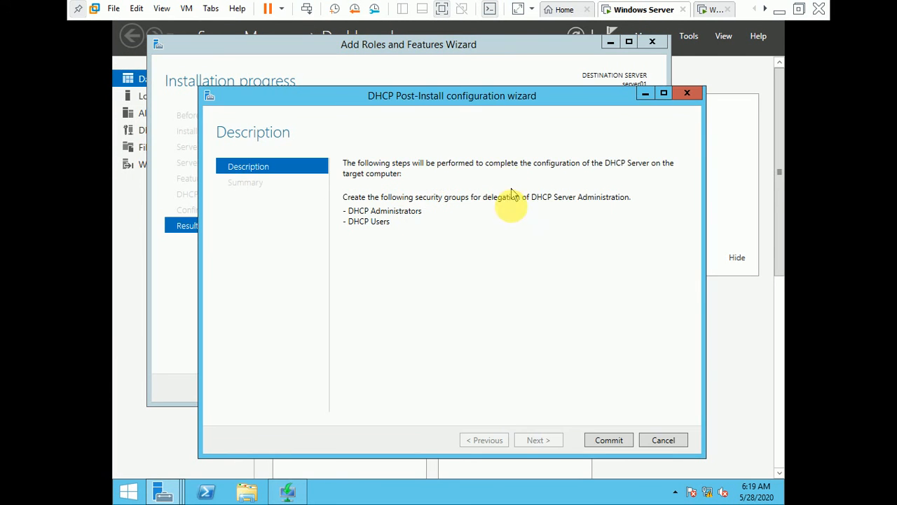
{"action": "left_click", "coordinate": [609, 440]}
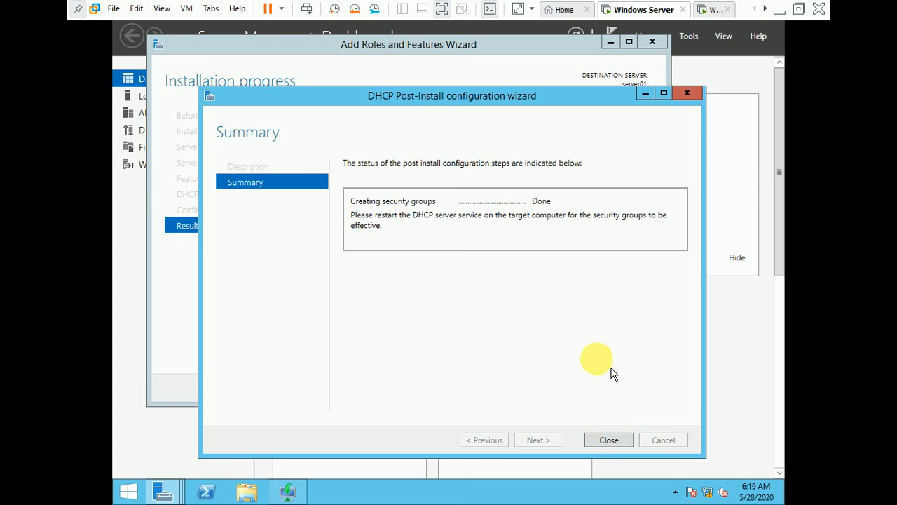
{"action": "left_click", "coordinate": [608, 442]}
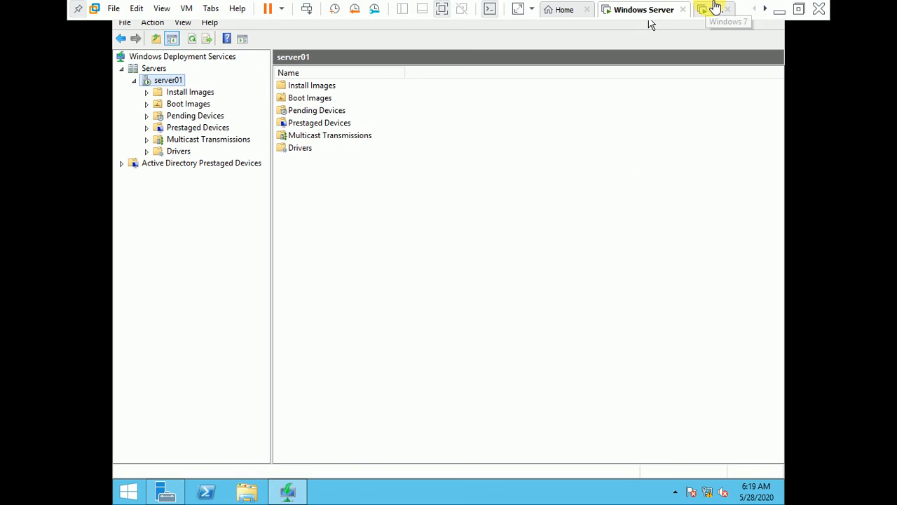
- Switch to the Windows 7 virtual machine and check its network boot attempt
{"action": "left_click", "coordinate": [713, 9]}
{"action": "left_click", "coordinate": [401, 183]}
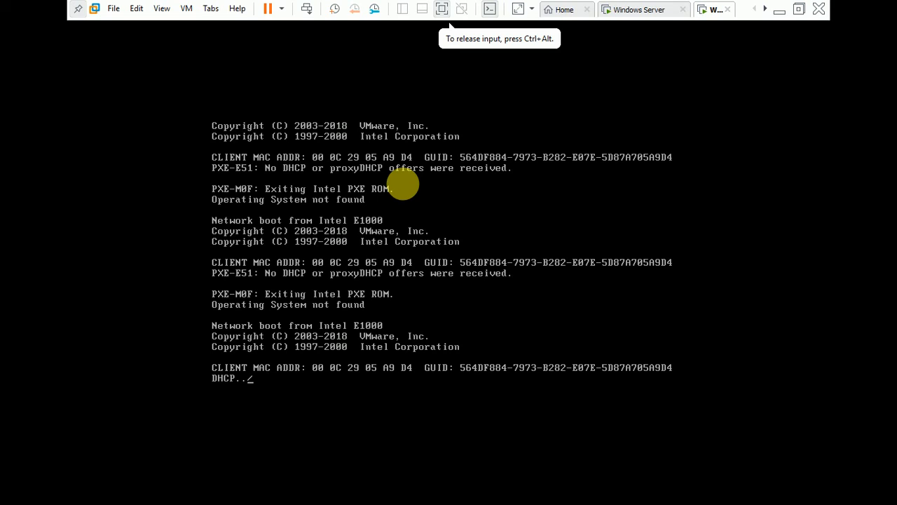
{"action": "key", "text": "ctrl+alt"}
- Switch back to the Windows Server virtual machine and open the DHCP management console from Server Manager
{"action": "left_click", "coordinate": [671, 10]}
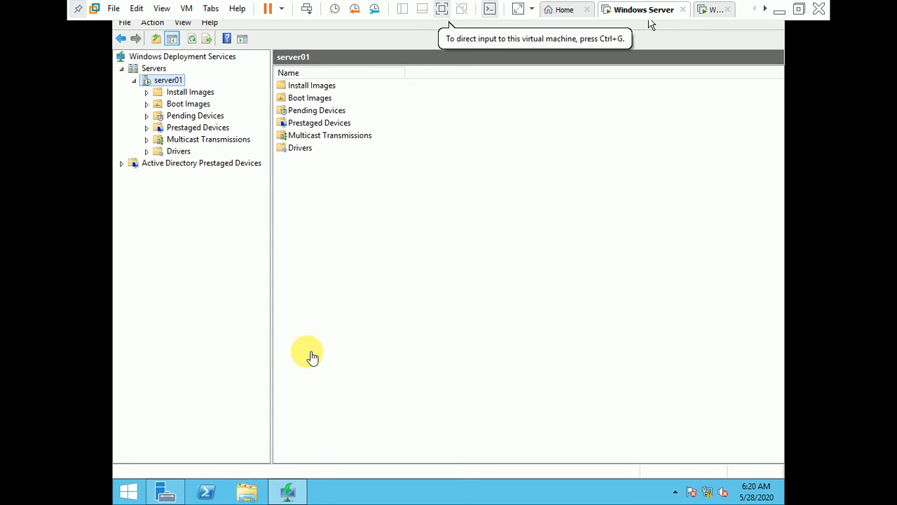
{"action": "left_click", "coordinate": [164, 493]}
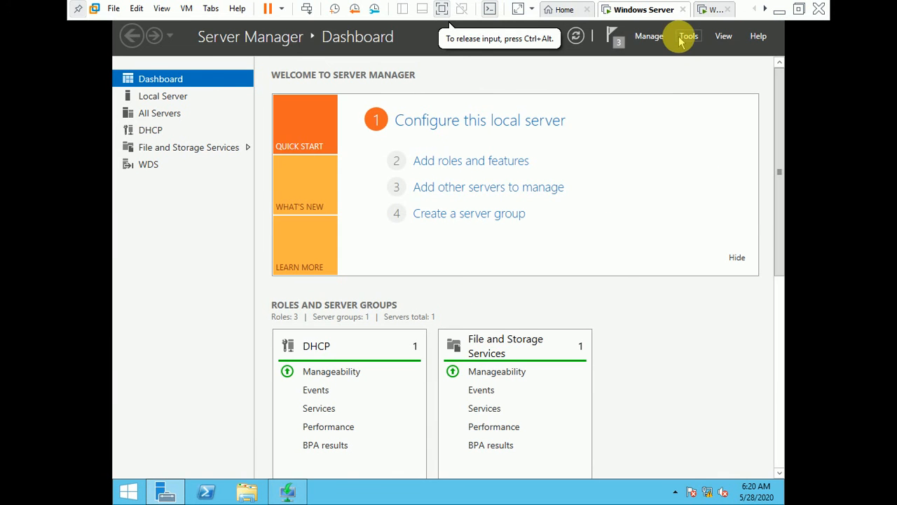
{"action": "left_click", "coordinate": [687, 36]}
{"action": "left_click", "coordinate": [638, 97]}
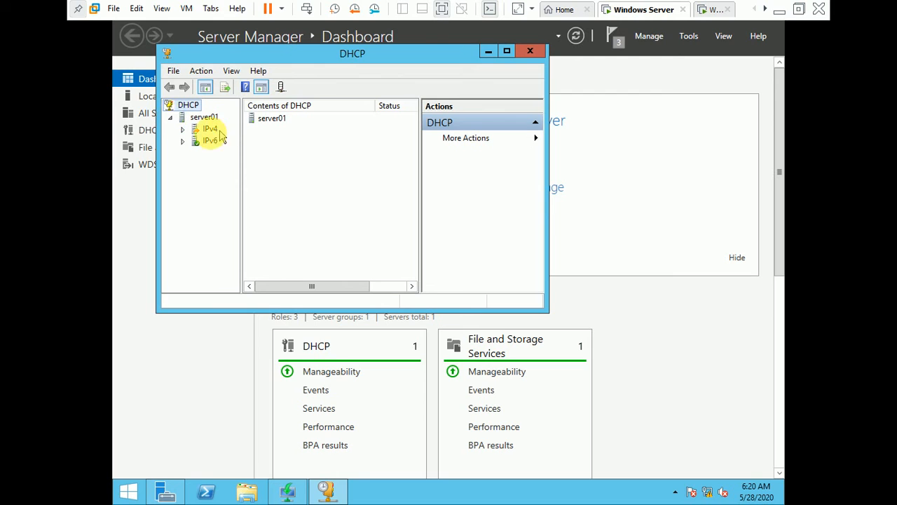
- Maximize the DHCP console, widen its tree, and view the address pool of the IPv4 scope 192.168.1.0
{"action": "left_click", "coordinate": [183, 129]}
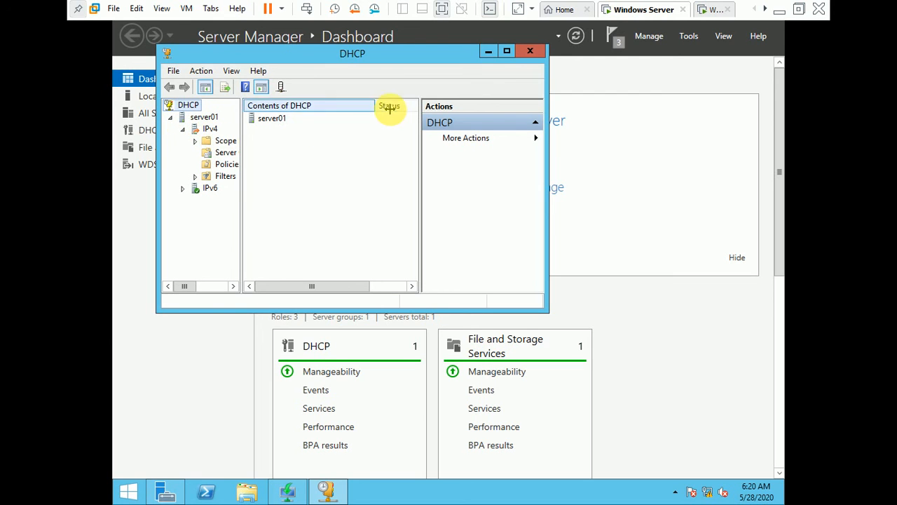
{"action": "left_click", "coordinate": [505, 52]}
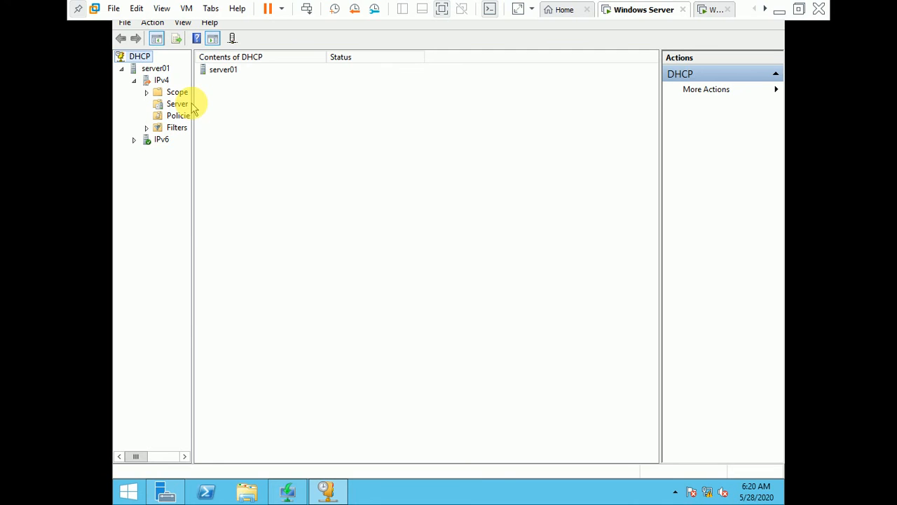
{"action": "left_click_drag", "start_coordinate": [192, 103], "coordinate": [284, 127]}
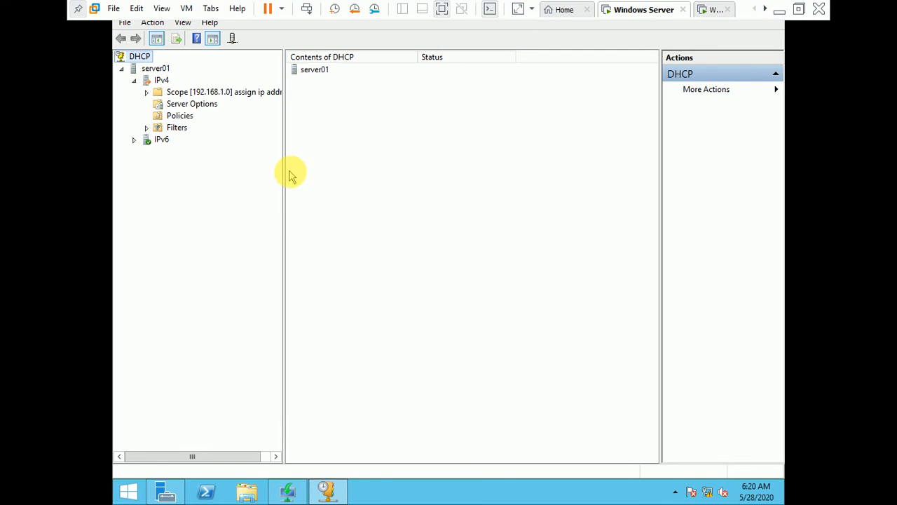
{"action": "left_click_drag", "start_coordinate": [284, 173], "coordinate": [316, 180]}
{"action": "left_click", "coordinate": [146, 92]}
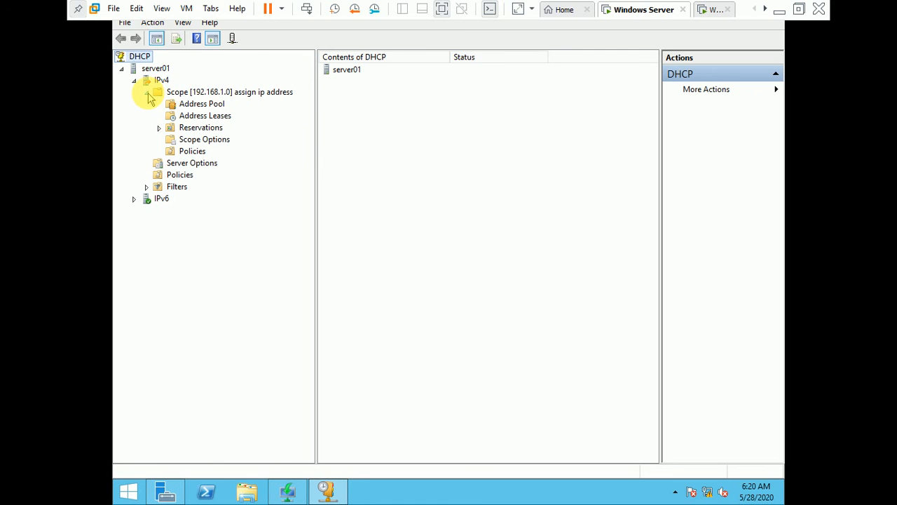
{"action": "left_click", "coordinate": [179, 105]}
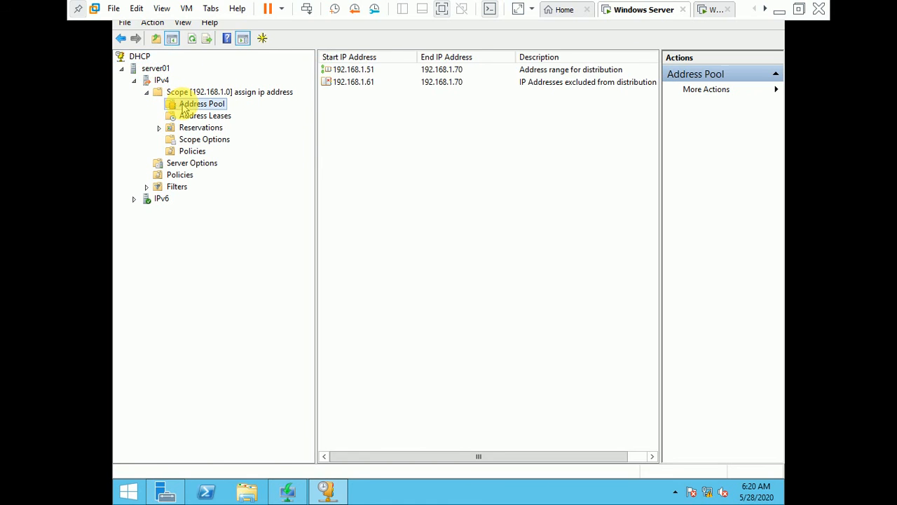
- Select the IPv4 node of server01 and refresh it
{"action": "left_click", "coordinate": [146, 81]}
{"action": "right_click", "coordinate": [145, 81]}
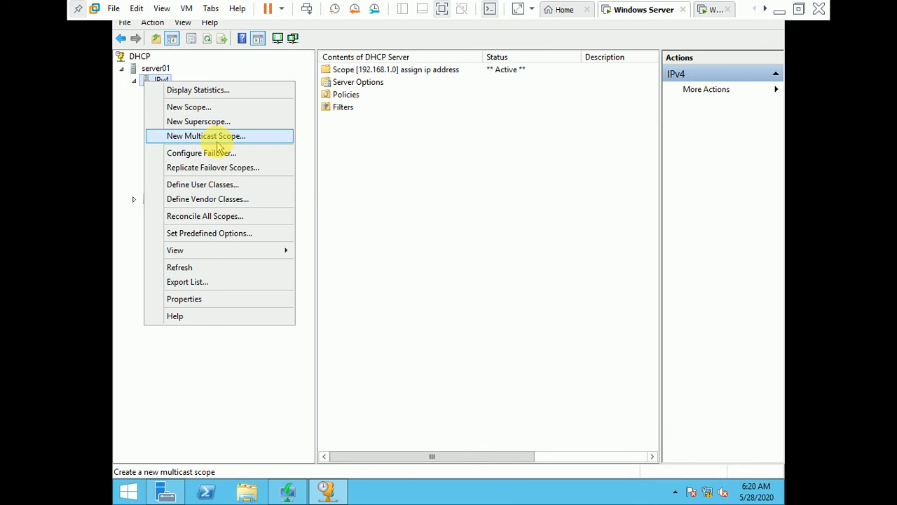
{"action": "mouse_move", "coordinate": [226, 252]}
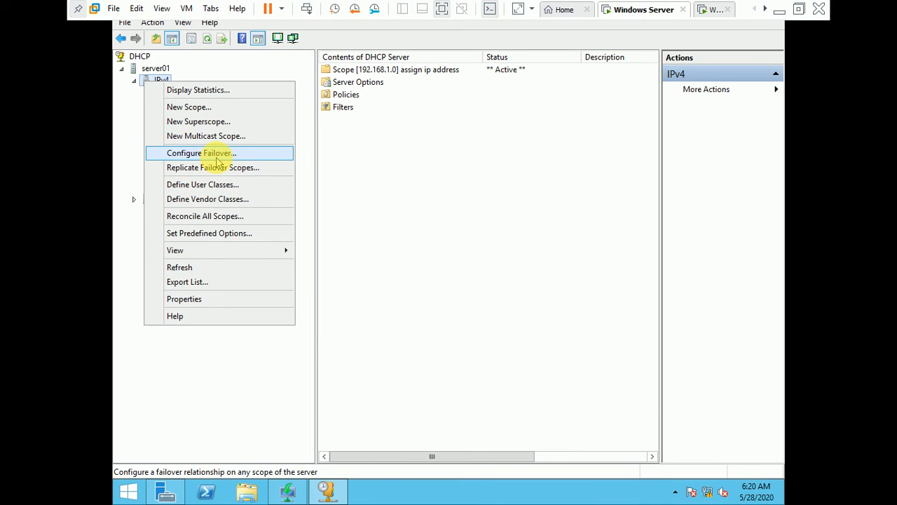
{"action": "left_click", "coordinate": [198, 399]}
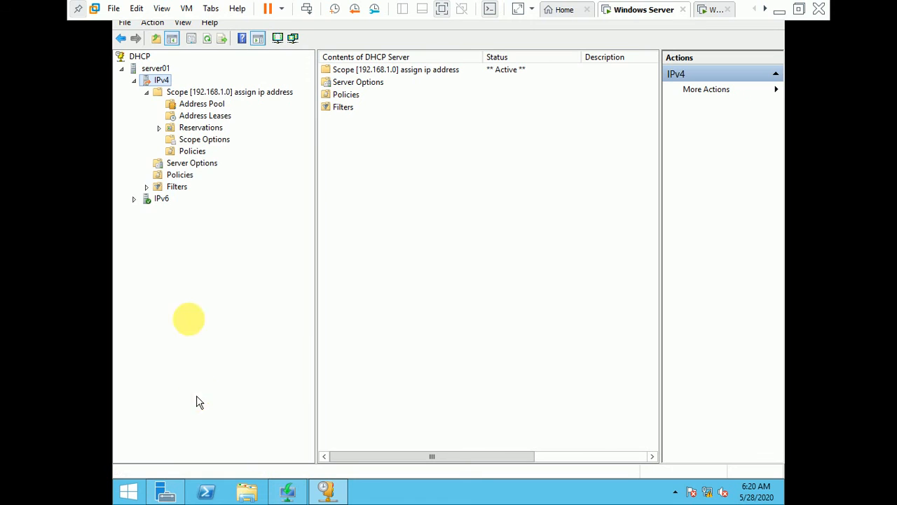
{"action": "left_click", "coordinate": [207, 39]}
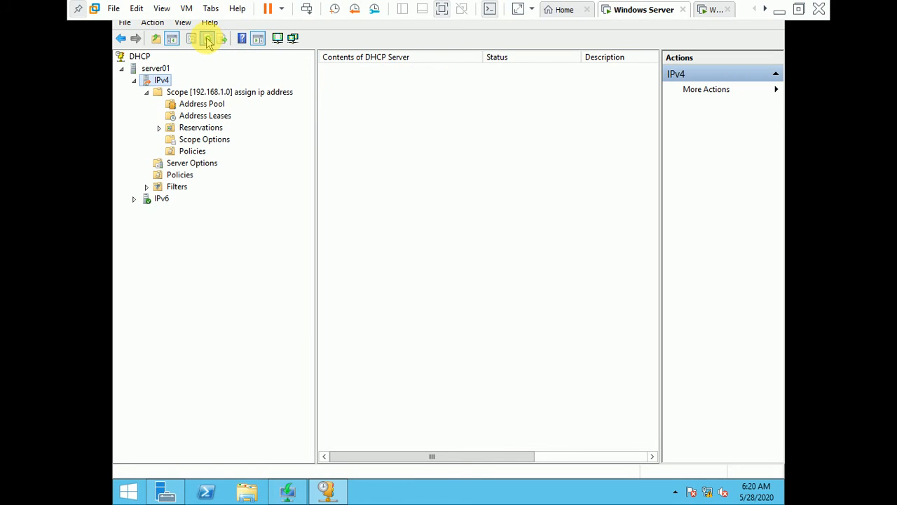
- Restart the DHCP service on server01
{"action": "right_click", "coordinate": [147, 81]}
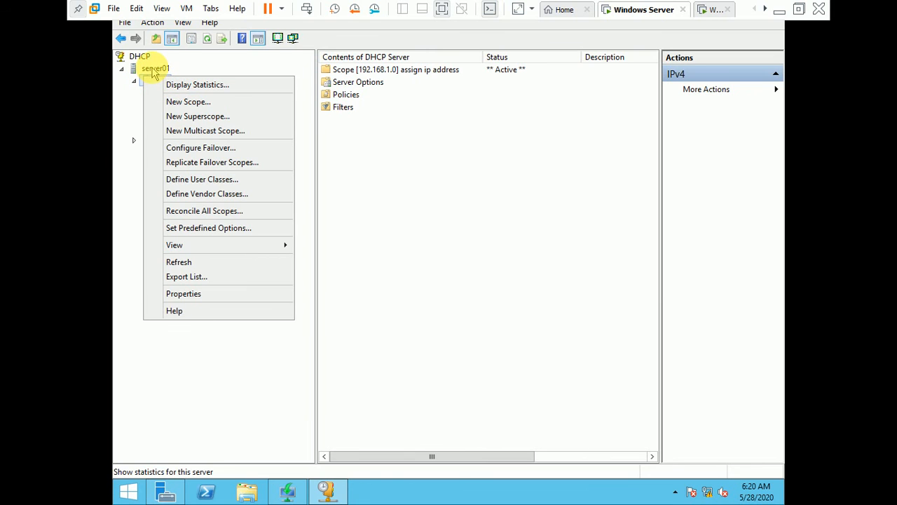
{"action": "left_click", "coordinate": [153, 70]}
{"action": "right_click", "coordinate": [153, 71]}
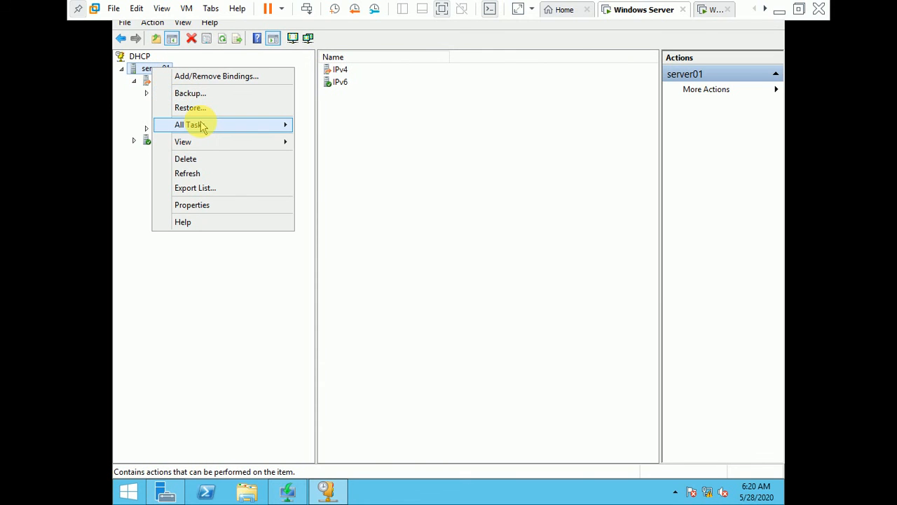
{"action": "mouse_move", "coordinate": [202, 126]}
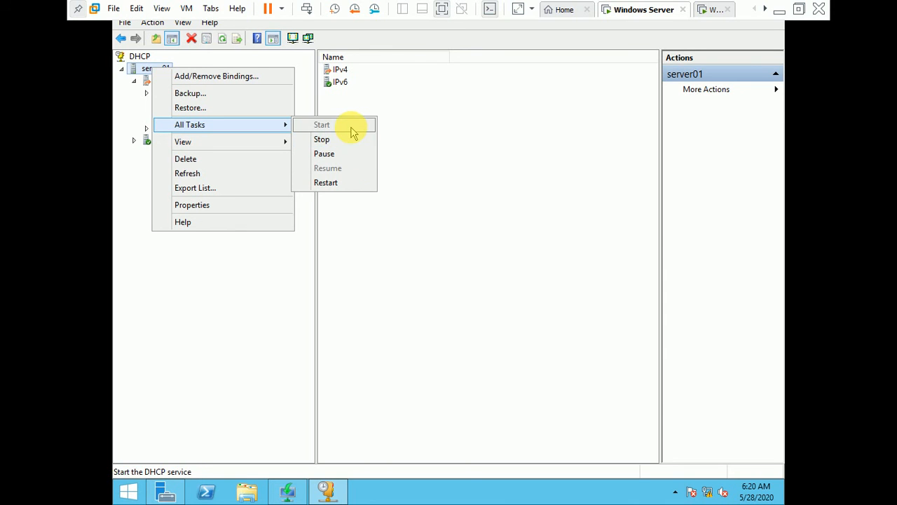
{"action": "left_click", "coordinate": [346, 185]}
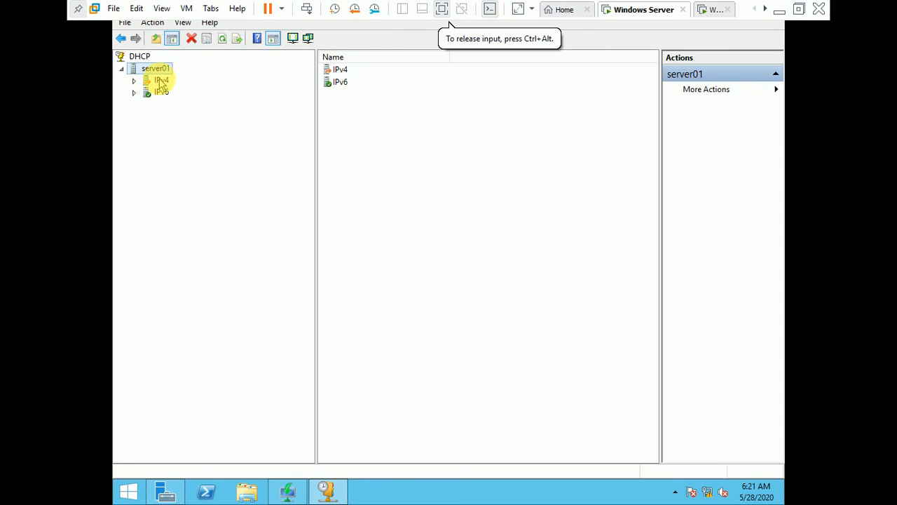
- Expand the IPv4 scope 192.168.1.0 and view its address pool, address leases, reservations and scope options
{"action": "double_click", "coordinate": [161, 81]}
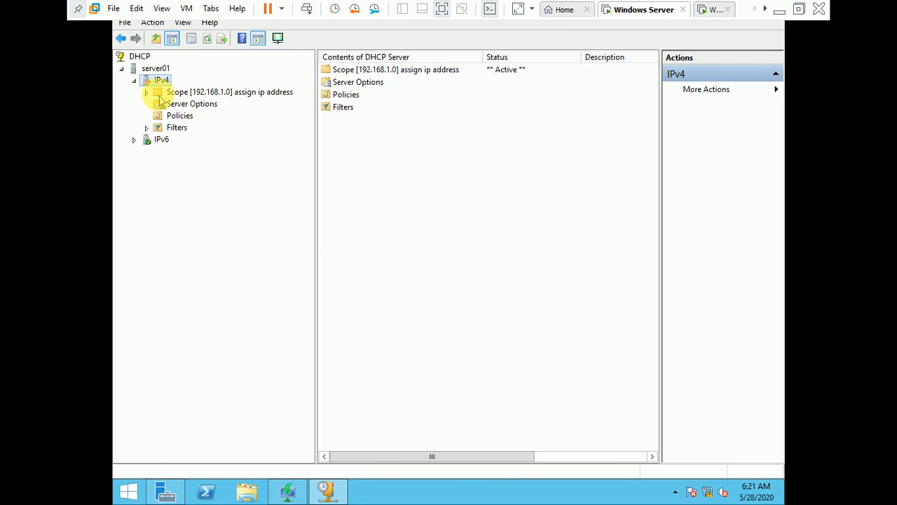
{"action": "left_click", "coordinate": [147, 92]}
{"action": "left_click", "coordinate": [201, 105]}
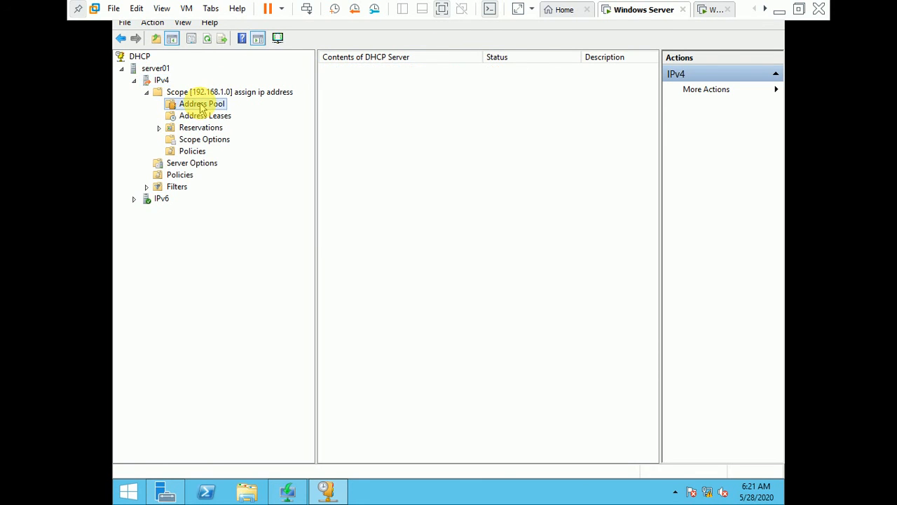
{"action": "left_click", "coordinate": [202, 115]}
{"action": "left_click", "coordinate": [204, 129]}
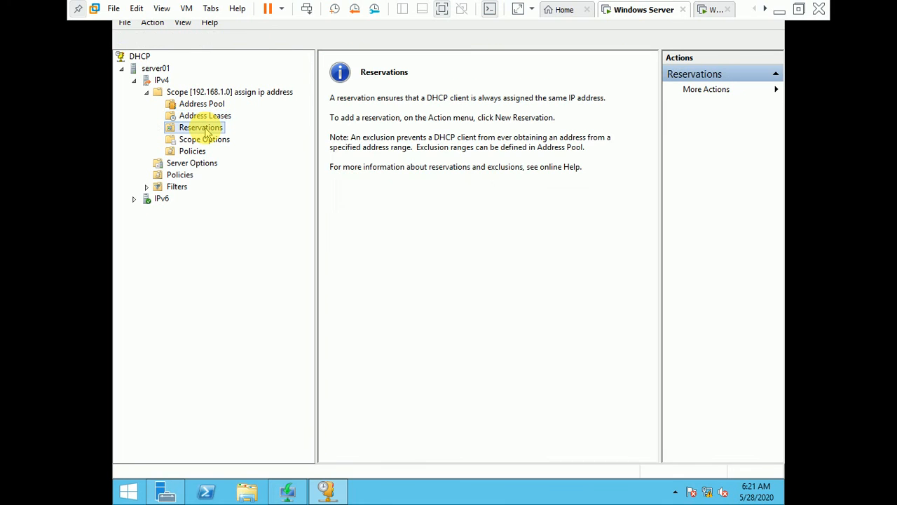
{"action": "left_click", "coordinate": [204, 140]}
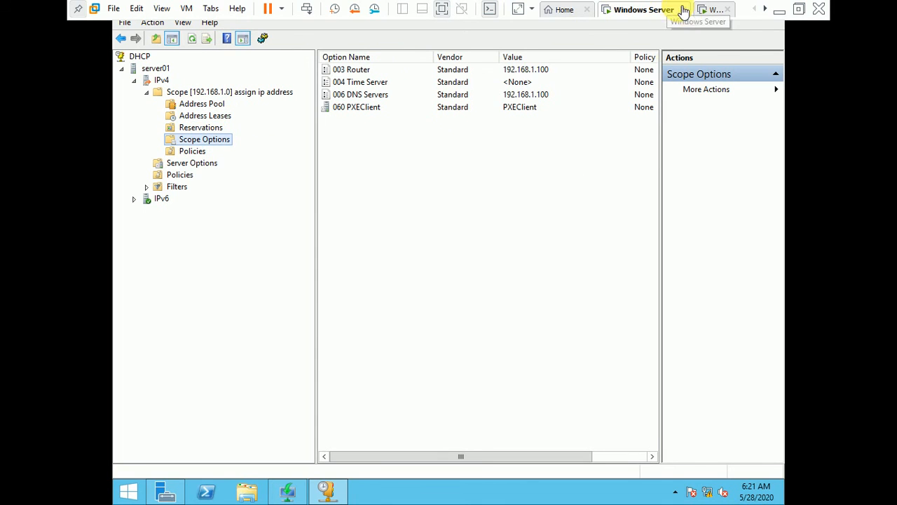
- Check the Windows 7 virtual machine's network boot attempt, then return to the Windows Server virtual machine in full screen
{"action": "left_click", "coordinate": [710, 10]}
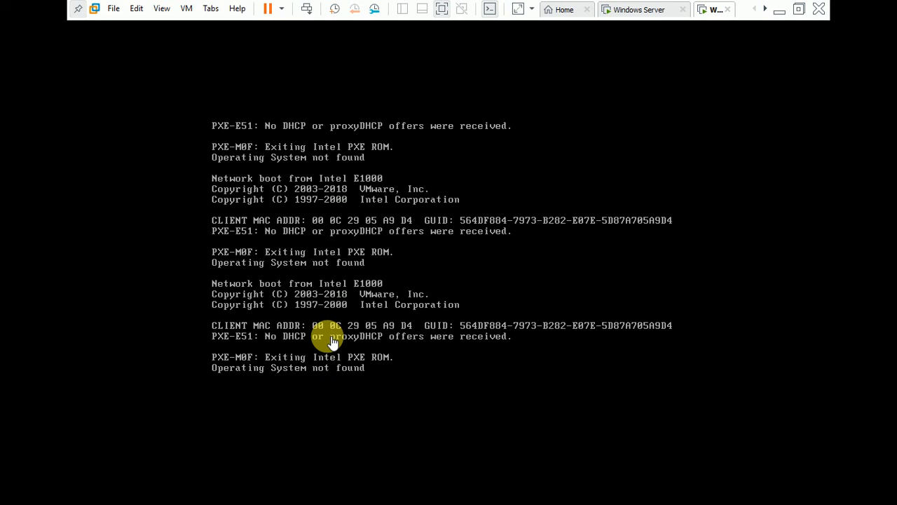
{"action": "left_click", "coordinate": [441, 11]}
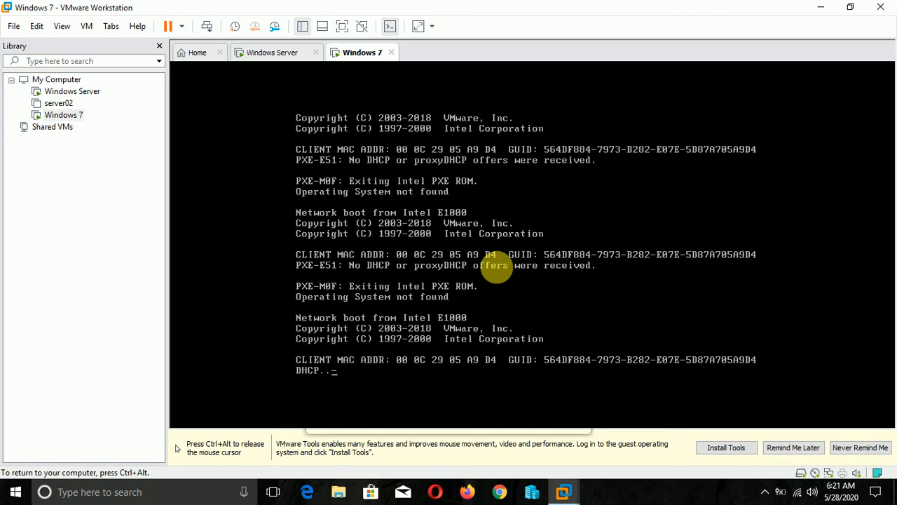
{"action": "key", "text": "ctrl+alt"}
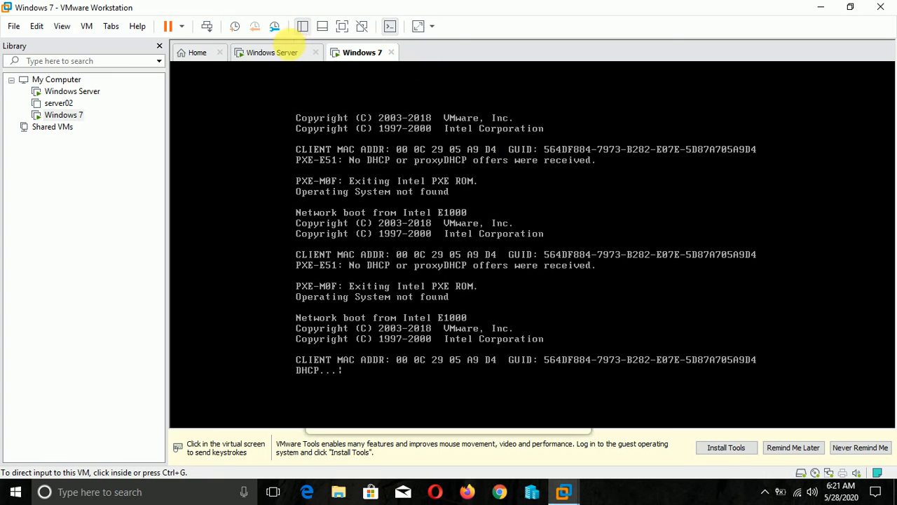
{"action": "left_click", "coordinate": [271, 53]}
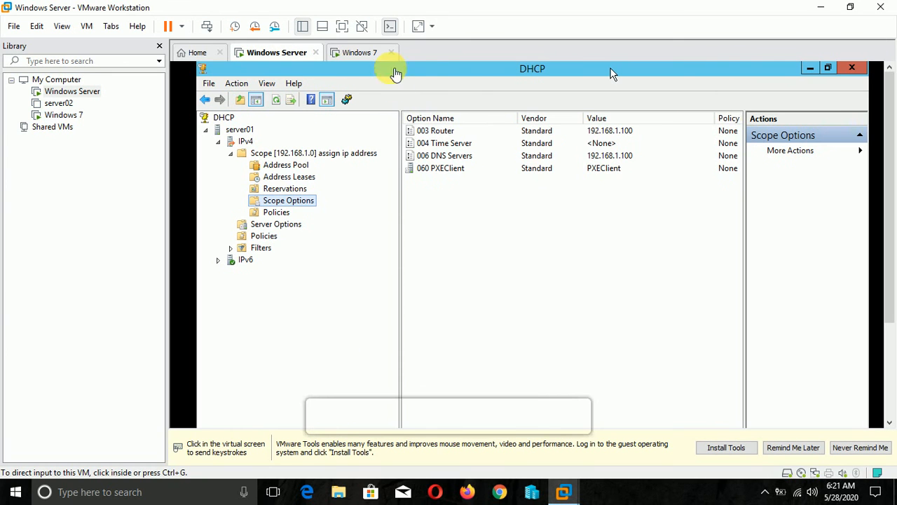
{"action": "left_click", "coordinate": [342, 27]}
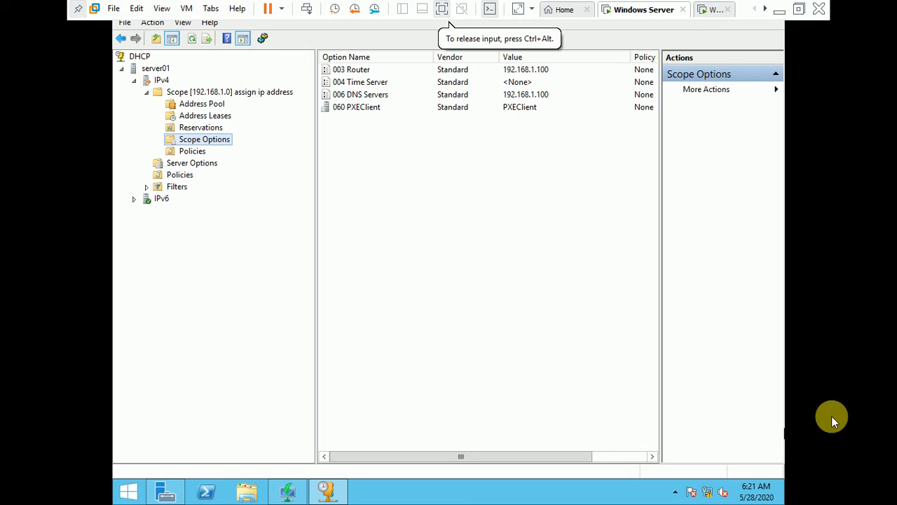
- Bring up the Windows Deployment Services console and recheck the Windows 7 virtual machine's network boot before returning to the server
{"action": "left_click", "coordinate": [326, 492]}
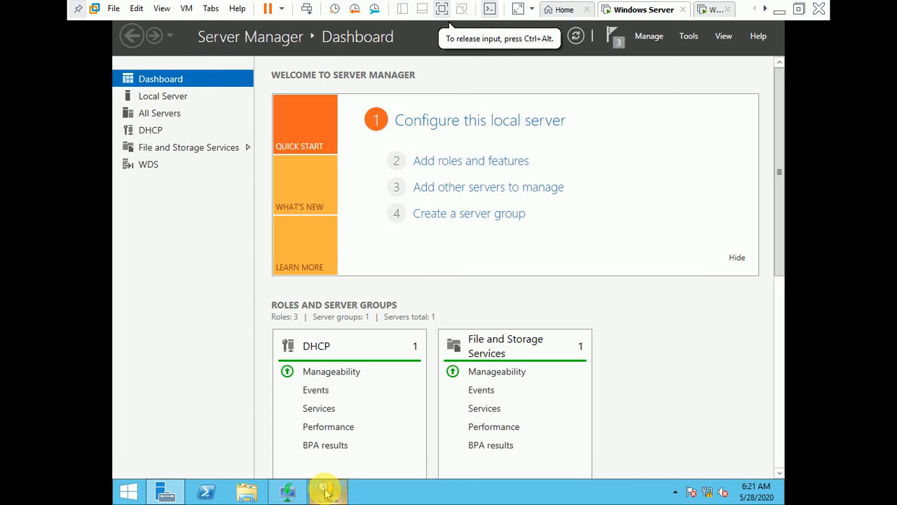
{"action": "left_click", "coordinate": [288, 492]}
{"action": "left_click", "coordinate": [713, 9]}
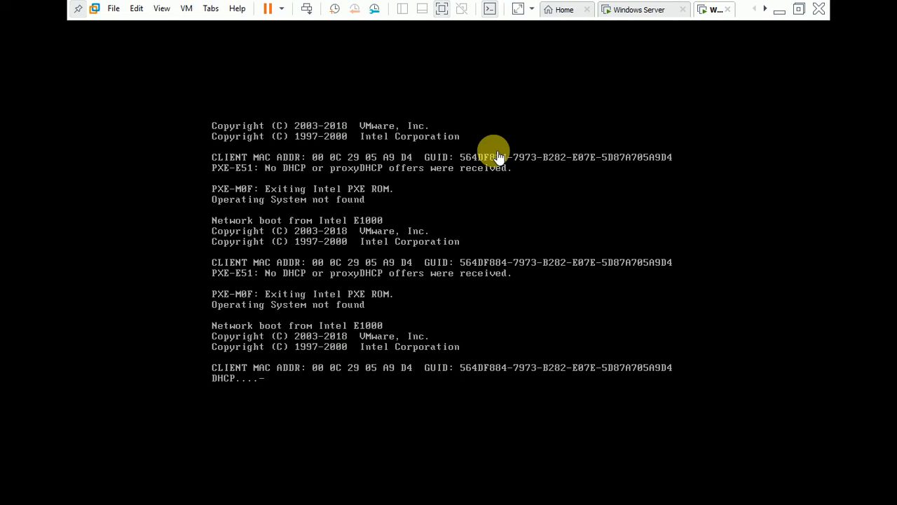
{"action": "left_click", "coordinate": [641, 10]}
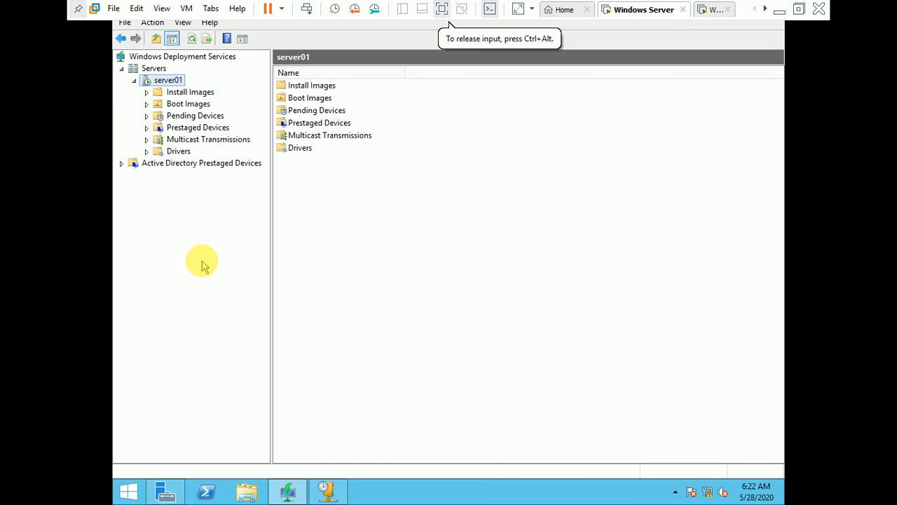
- Expand the install images of server01 and view the images in ImageGroup1
{"action": "left_click", "coordinate": [146, 92]}
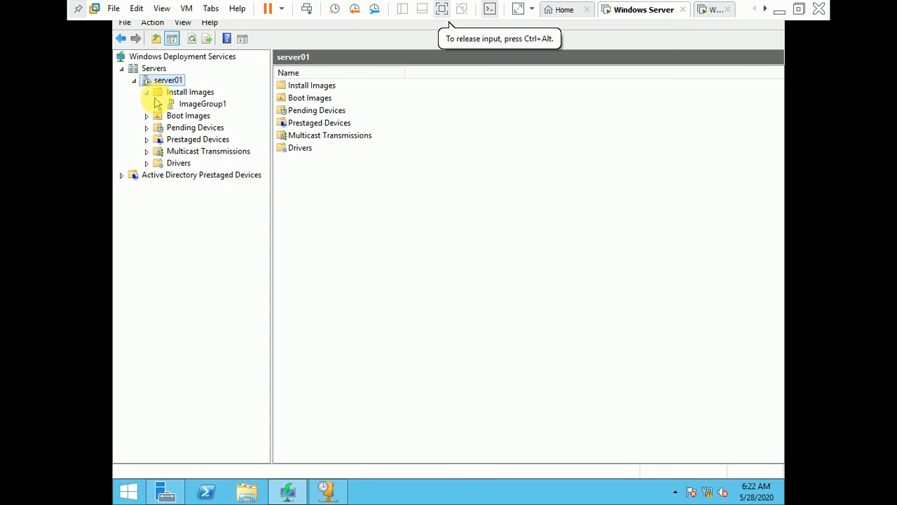
{"action": "left_click", "coordinate": [202, 107]}
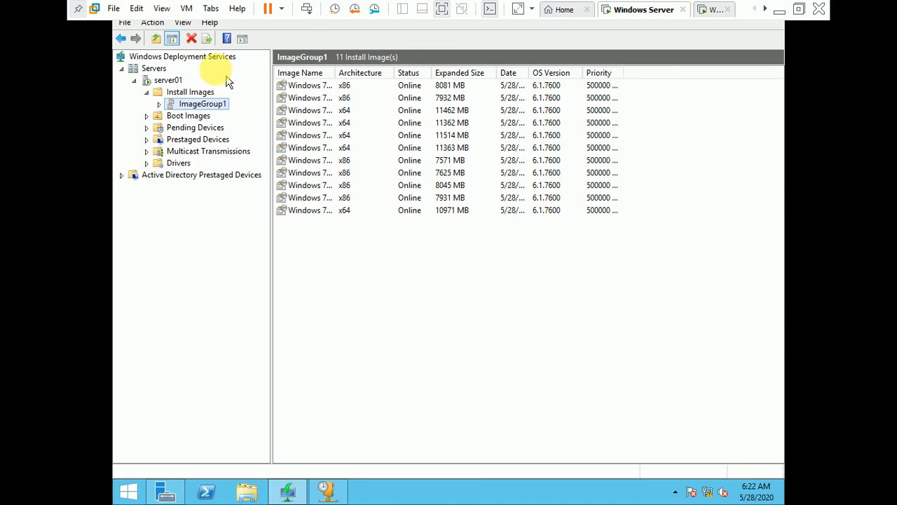
{"action": "left_click", "coordinate": [176, 92]}
{"action": "right_click", "coordinate": [177, 92]}
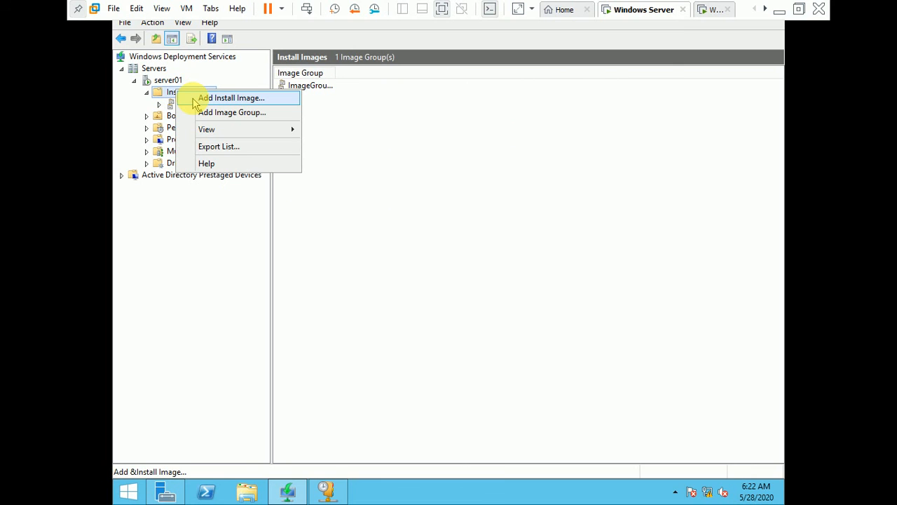
{"action": "left_click", "coordinate": [456, 204]}
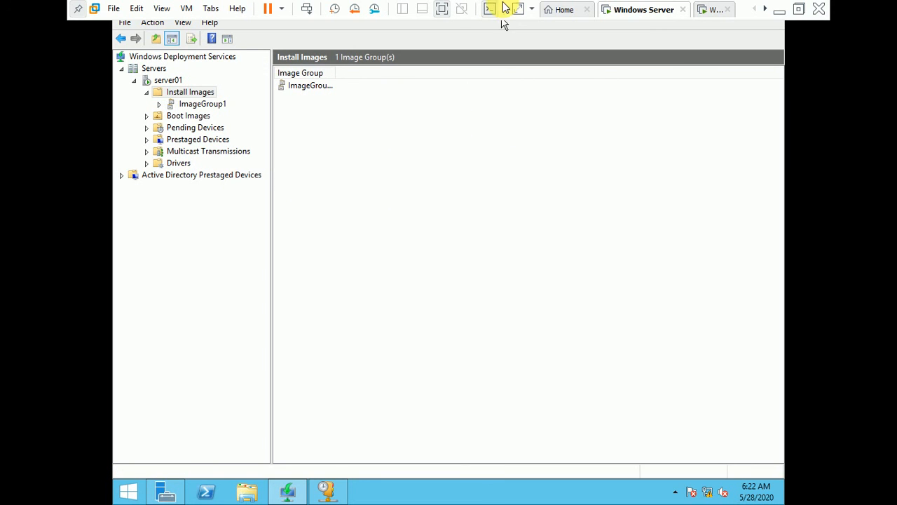
- Mount the W10 ISO image from the iso files folder in the Windows Server virtual machine's CD/DVD drive
{"action": "left_click", "coordinate": [186, 8]}
{"action": "mouse_move", "coordinate": [236, 40]}
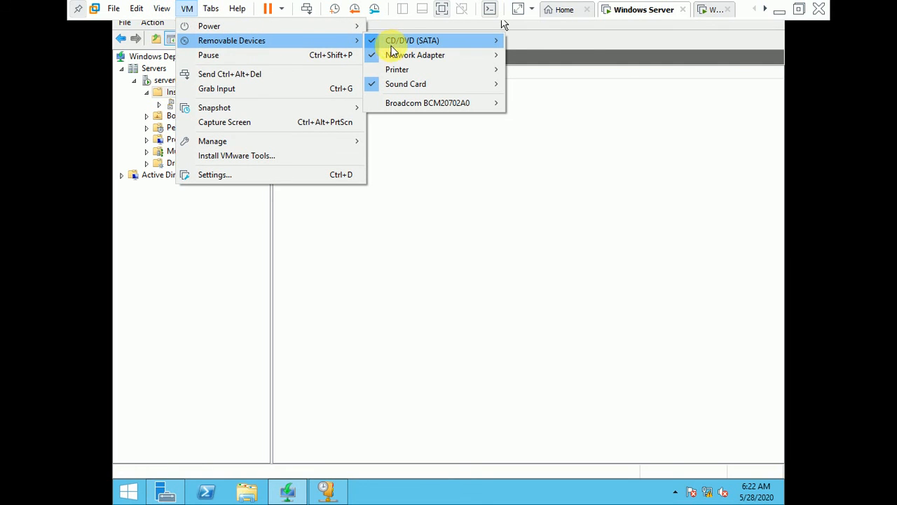
{"action": "mouse_move", "coordinate": [400, 42]}
{"action": "left_click", "coordinate": [540, 55]}
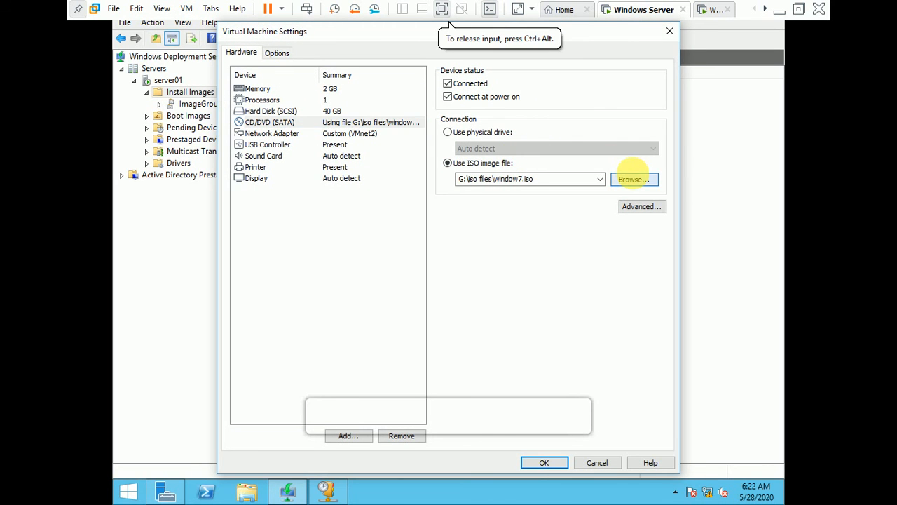
{"action": "left_click", "coordinate": [633, 179]}
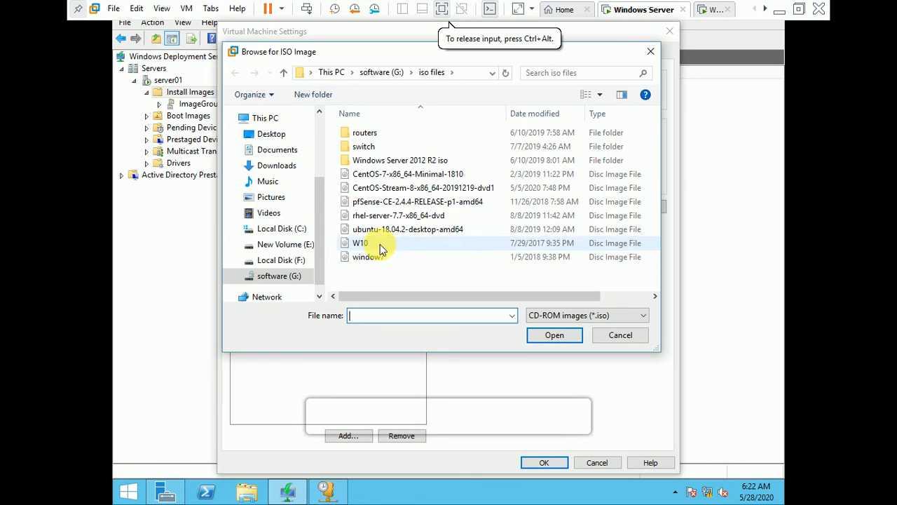
{"action": "left_click", "coordinate": [379, 246]}
{"action": "left_click", "coordinate": [553, 336]}
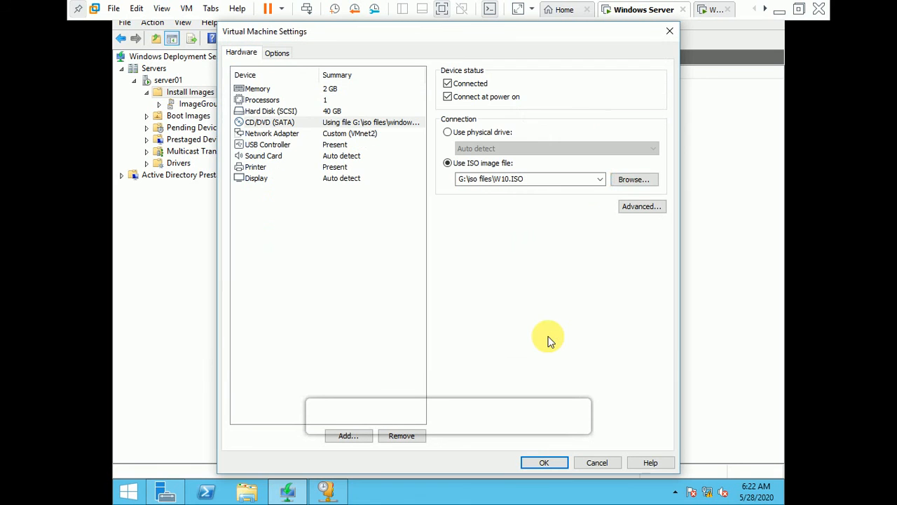
{"action": "left_click", "coordinate": [544, 462]}
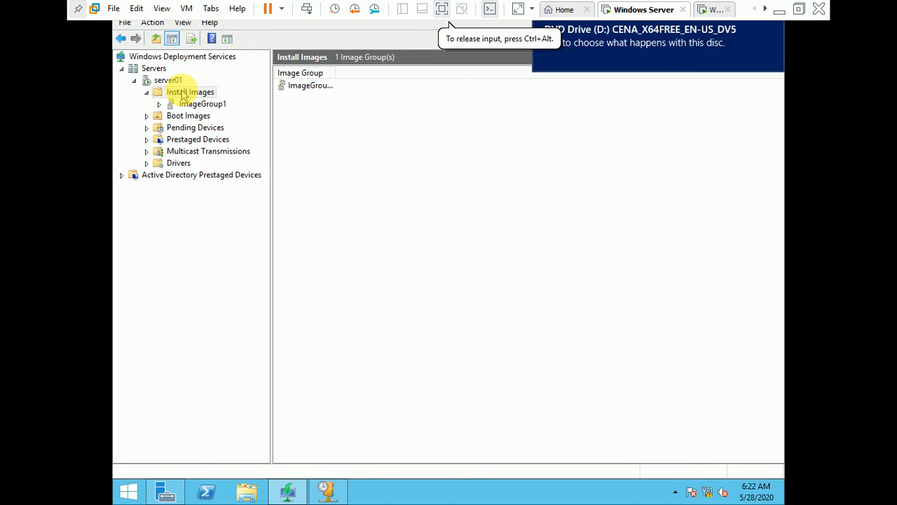
- Start adding an install image to server01 and create a new image group named ImageGroup2 for it
{"action": "right_click", "coordinate": [183, 95]}
{"action": "left_click", "coordinate": [204, 97]}
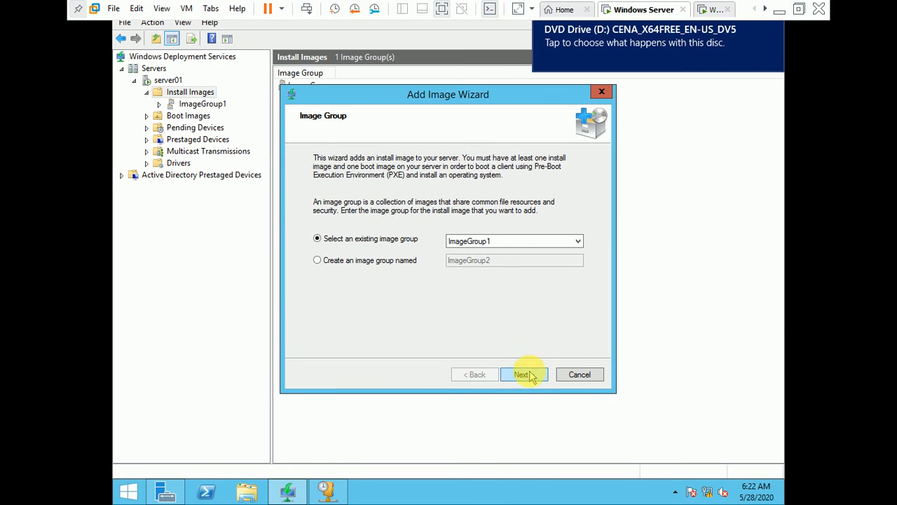
{"action": "left_click", "coordinate": [382, 260]}
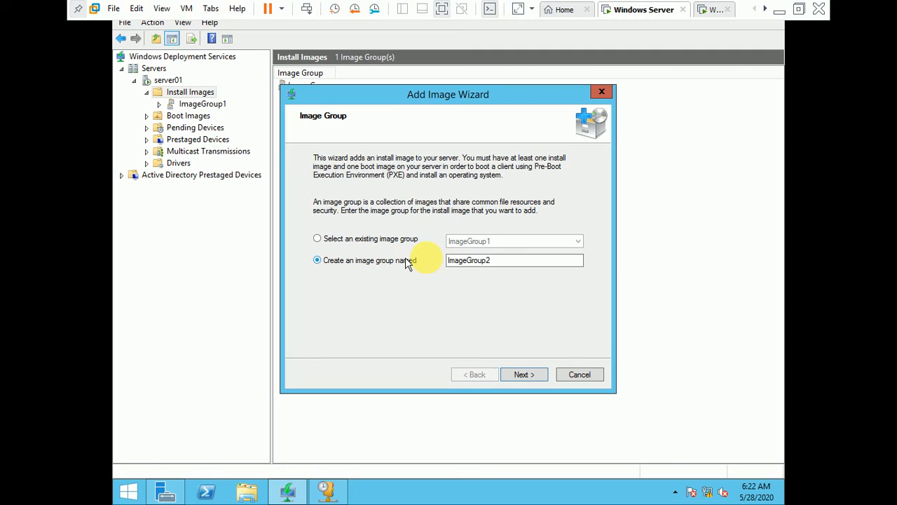
{"action": "left_click", "coordinate": [526, 376]}
- Choose install.wim from the sources folder on DVD Drive (D:) as the image file and continue to the available images
{"action": "left_click", "coordinate": [571, 201]}
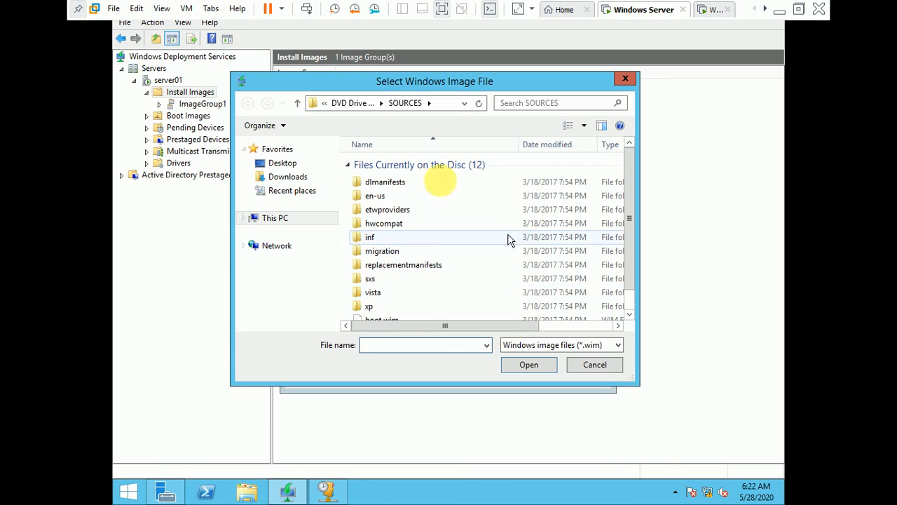
{"action": "left_click", "coordinate": [279, 219]}
{"action": "scroll", "coordinate": [497, 251], "scroll_direction": "down", "scroll_amount": 3}
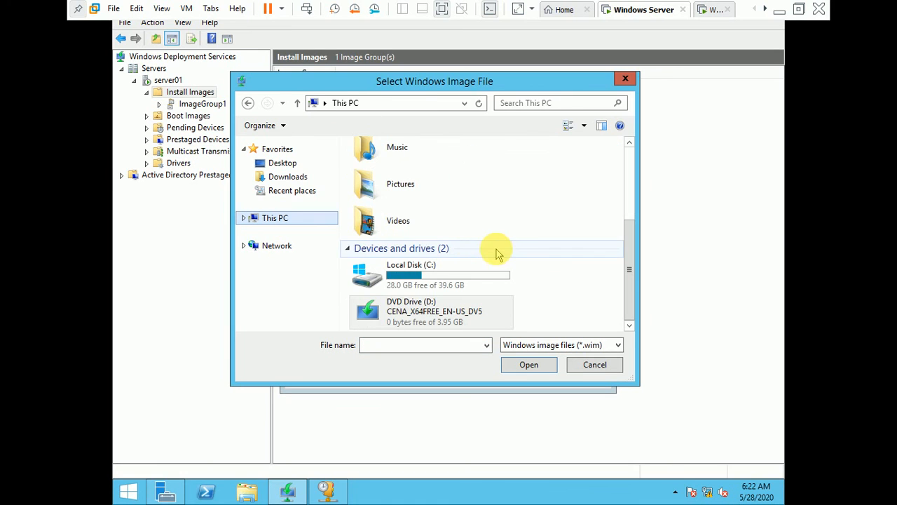
{"action": "double_click", "coordinate": [418, 313]}
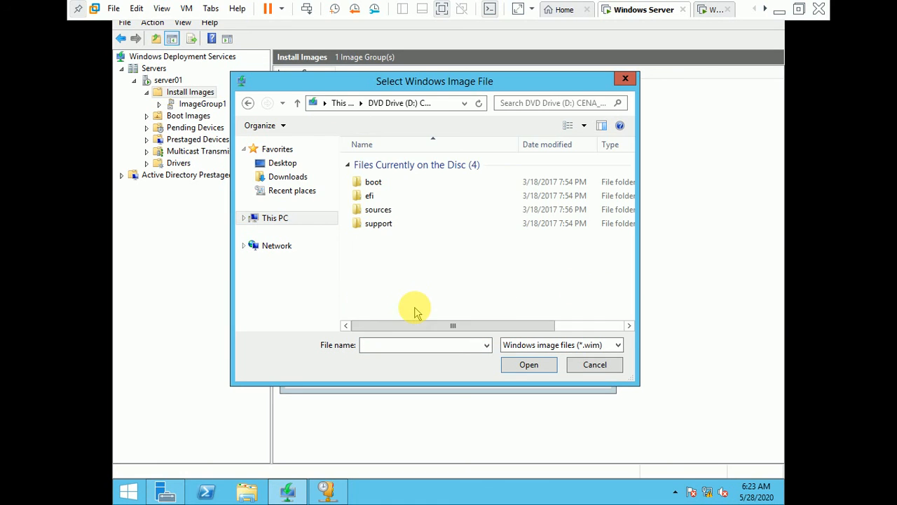
{"action": "double_click", "coordinate": [392, 209]}
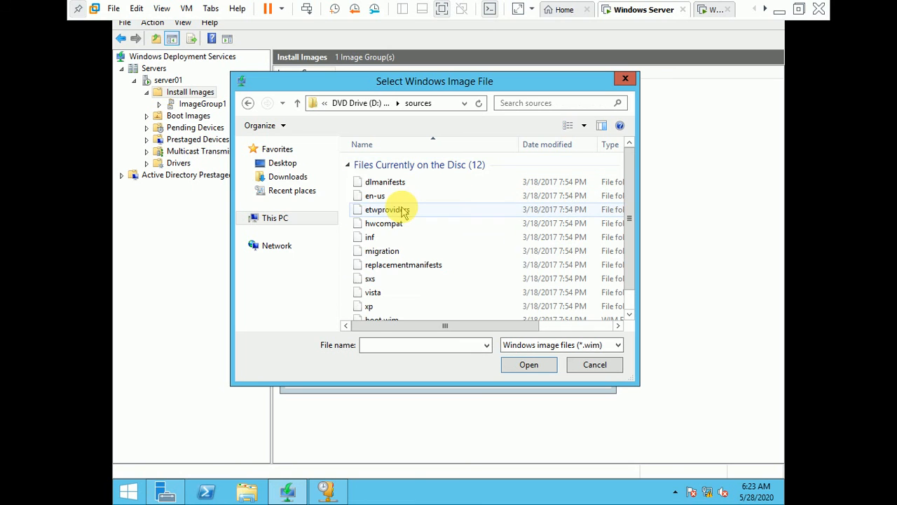
{"action": "key", "text": "i"}
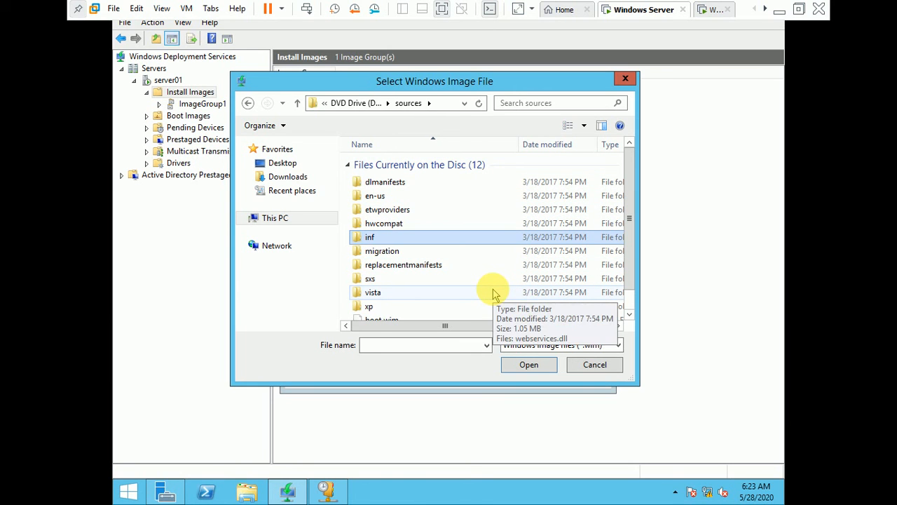
{"action": "key", "text": "i"}
{"action": "key", "text": "i"}
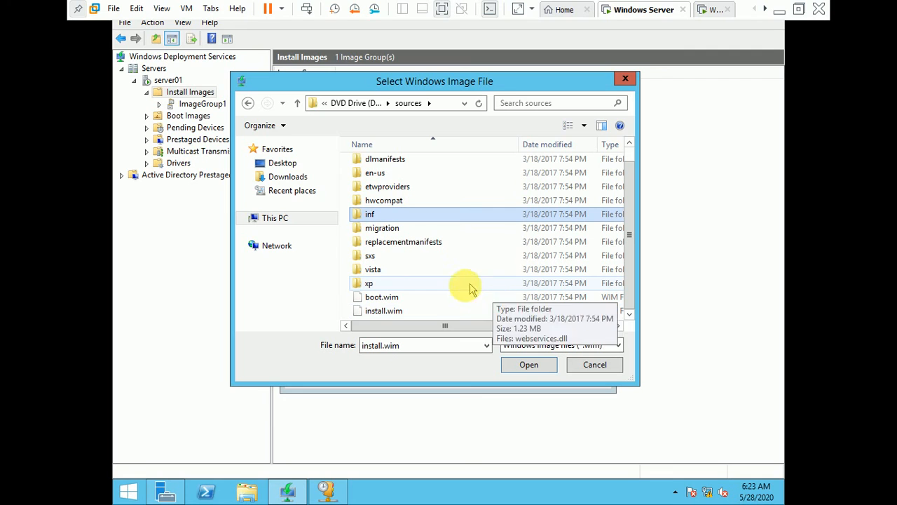
{"action": "left_click", "coordinate": [429, 310]}
{"action": "left_click", "coordinate": [531, 363]}
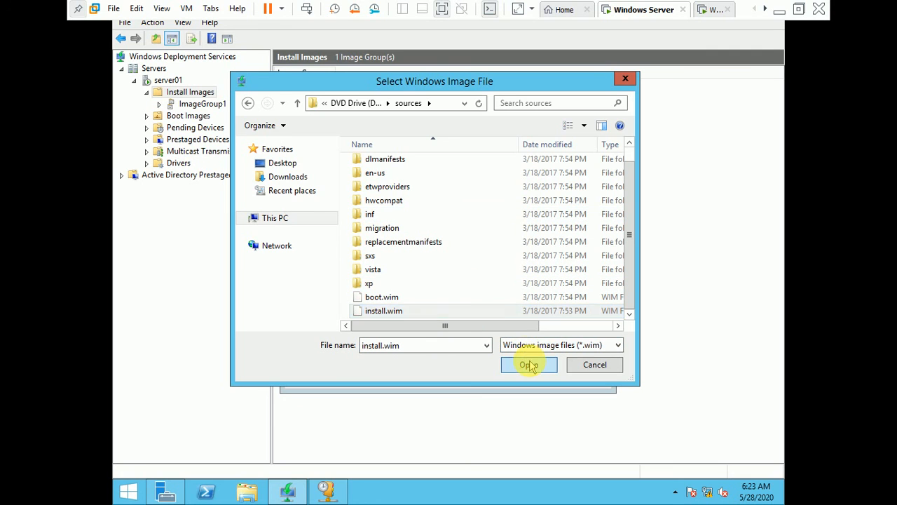
{"action": "left_click", "coordinate": [523, 374]}
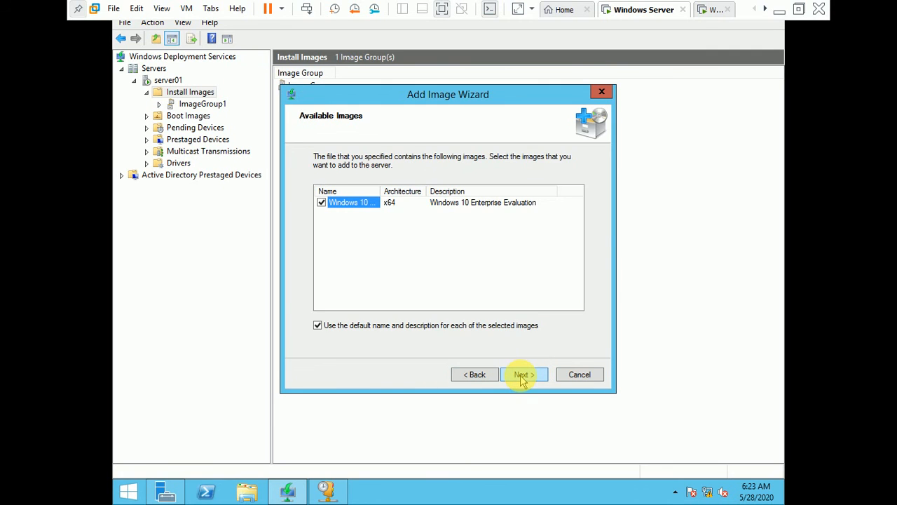
- Add the Windows 10 Enterprise Evaluation x64 install image to the server with its default name and description
{"action": "left_click", "coordinate": [523, 377]}
{"action": "left_click", "coordinate": [522, 376]}
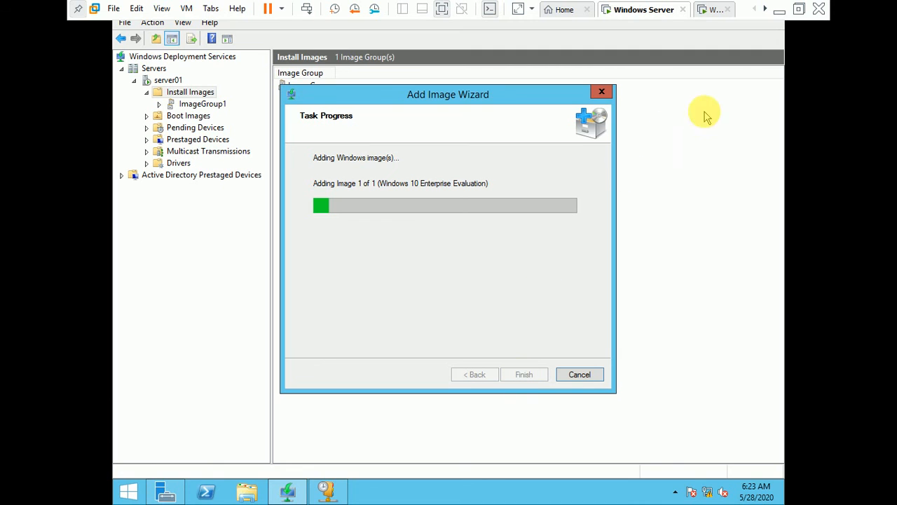
- Cancel the network boot attempt in the Windows 7 virtual machine and return to the Windows Server virtual machine
{"action": "left_click", "coordinate": [715, 9]}
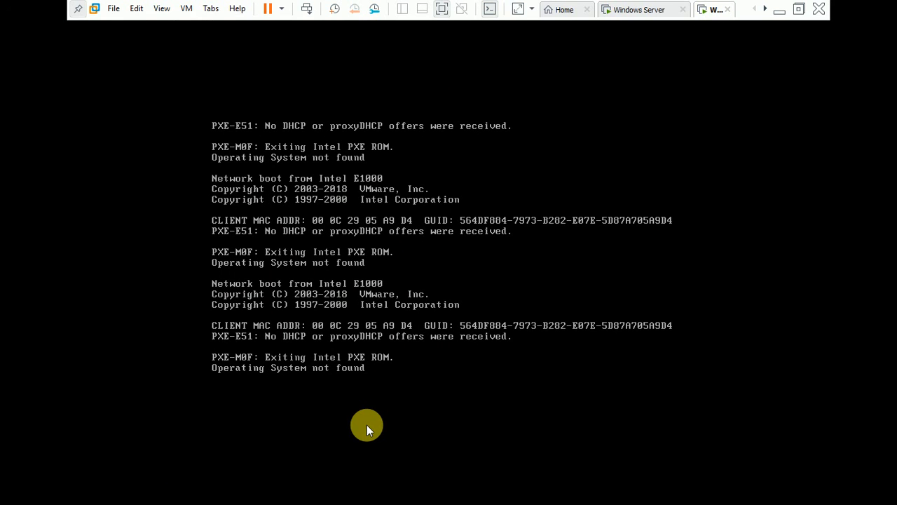
{"action": "left_click", "coordinate": [327, 376]}
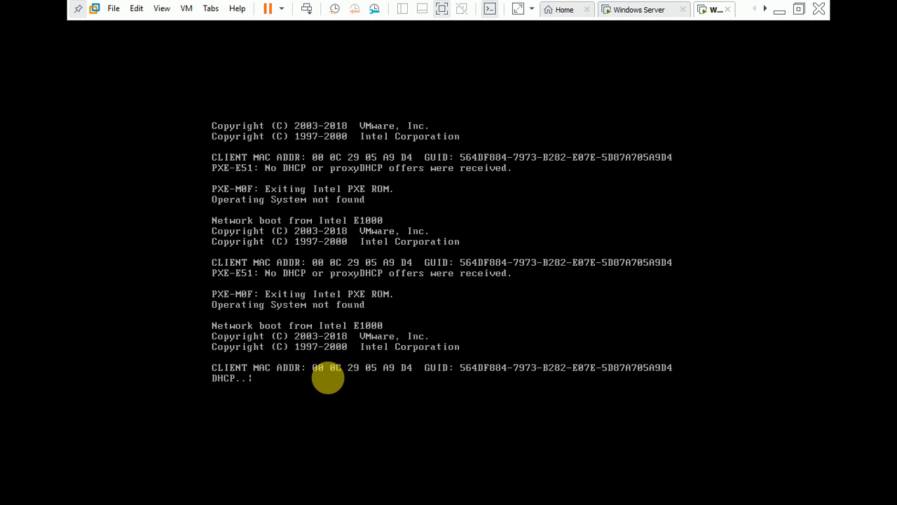
{"action": "key", "text": "Escape"}
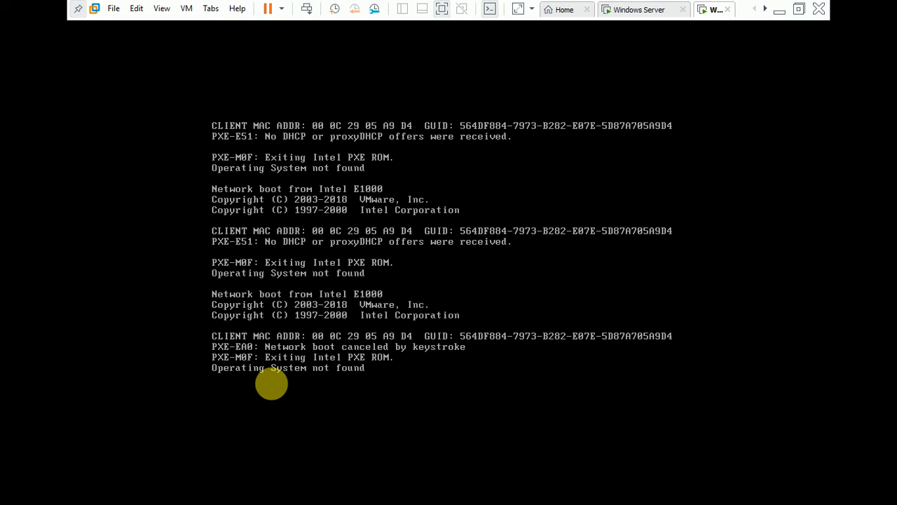
{"action": "left_click", "coordinate": [644, 9]}
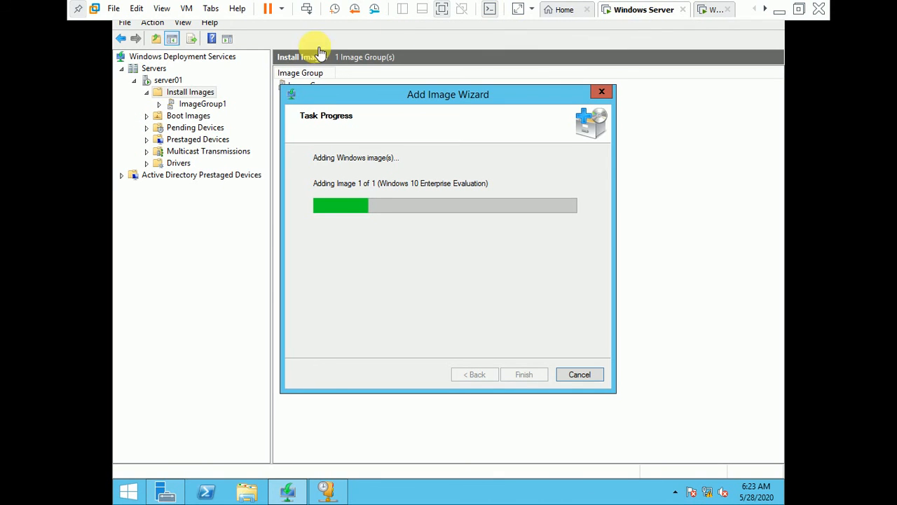
- Finish adding the Windows 10 install image and view the images in ImageGroup1 and ImageGroup2
{"action": "left_click", "coordinate": [123, 179]}
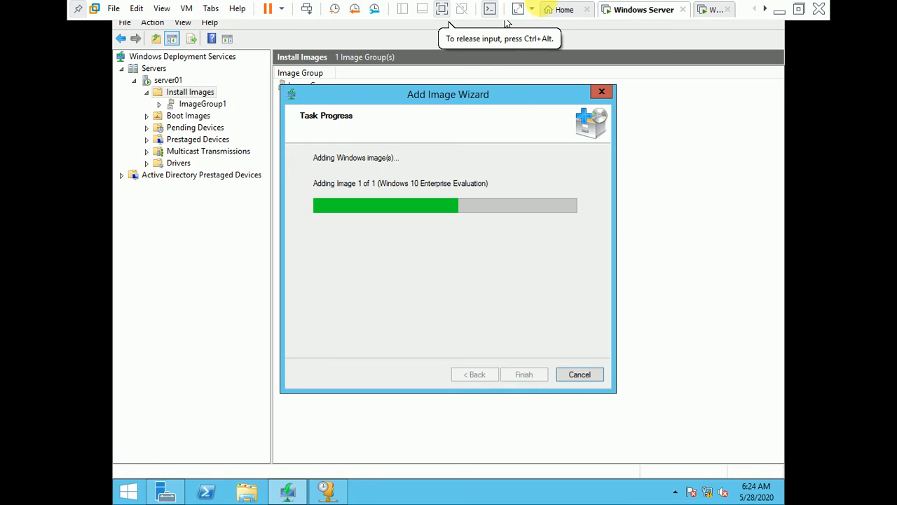
{"action": "left_click", "coordinate": [564, 11]}
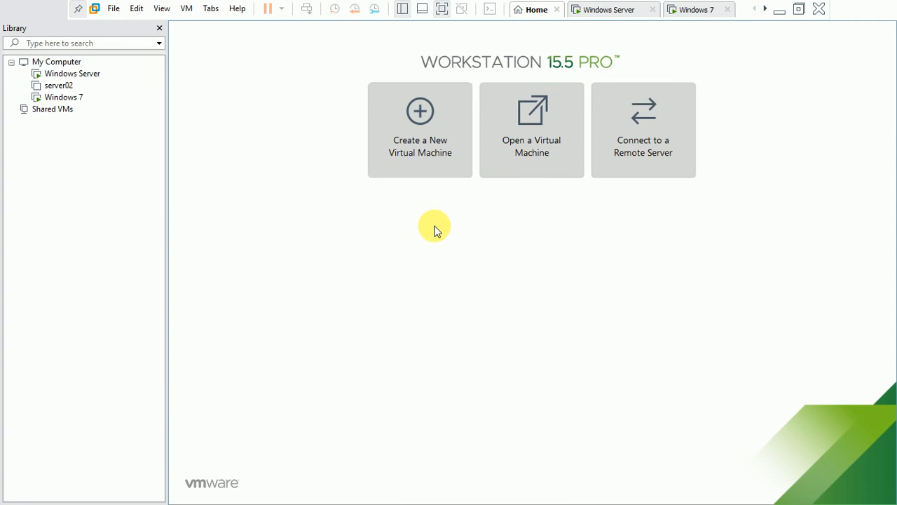
{"action": "left_click", "coordinate": [610, 13]}
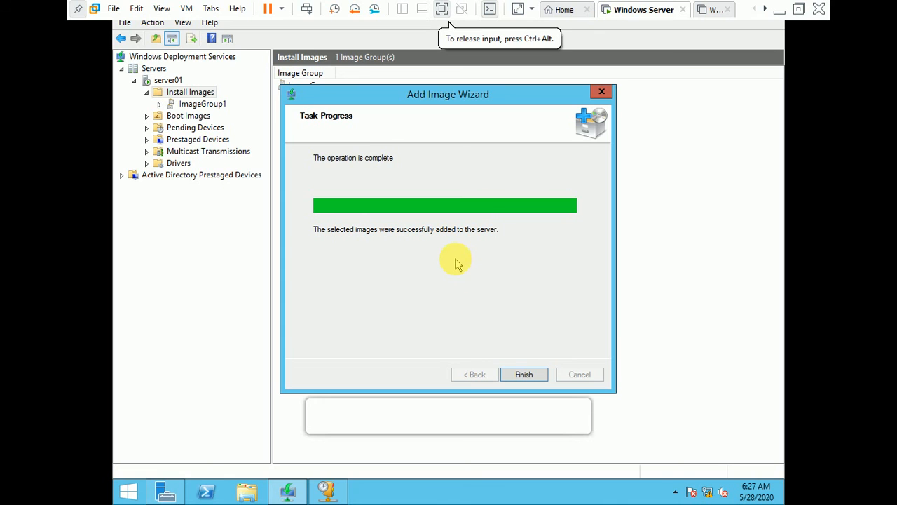
{"action": "left_click", "coordinate": [524, 375]}
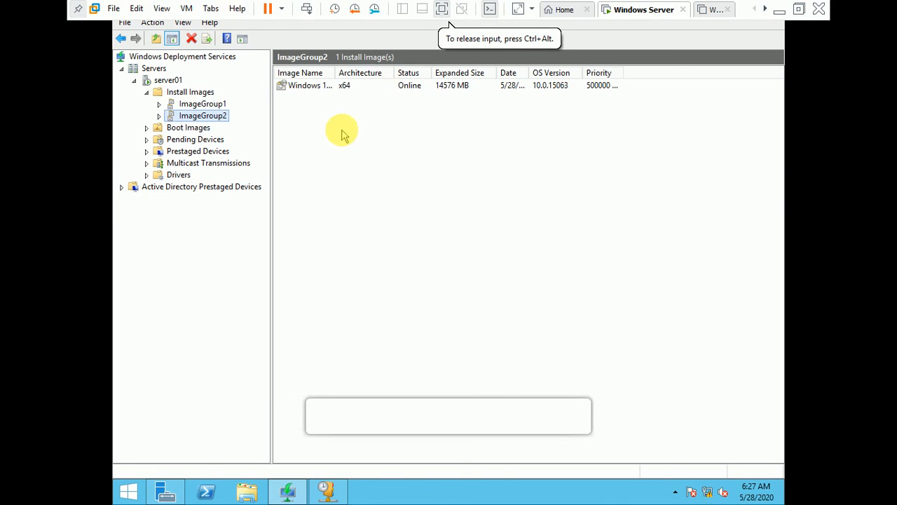
{"action": "left_click", "coordinate": [202, 104]}
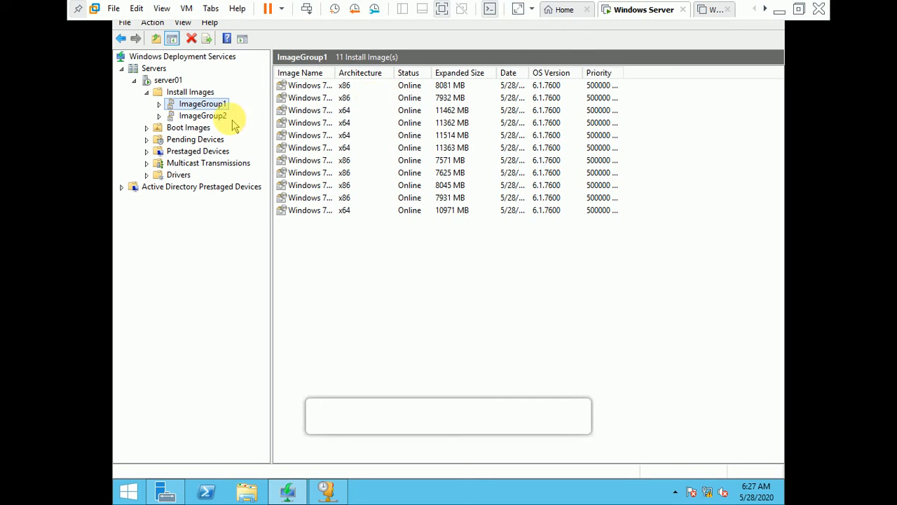
{"action": "left_click", "coordinate": [210, 117]}
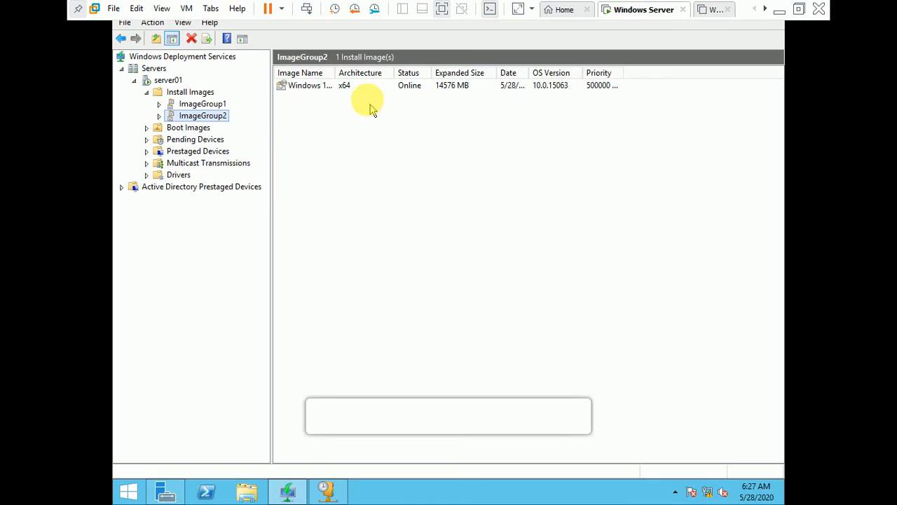
- Start adding a boot image to server01 and choose boot.wim from the DVD drive's sources folder as the image file
{"action": "left_click", "coordinate": [183, 129]}
{"action": "right_click", "coordinate": [170, 134]}
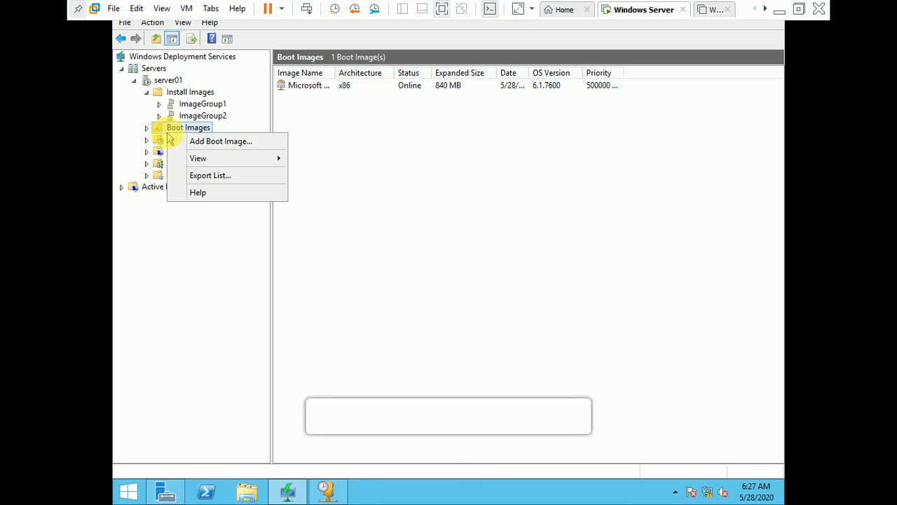
{"action": "left_click", "coordinate": [188, 140]}
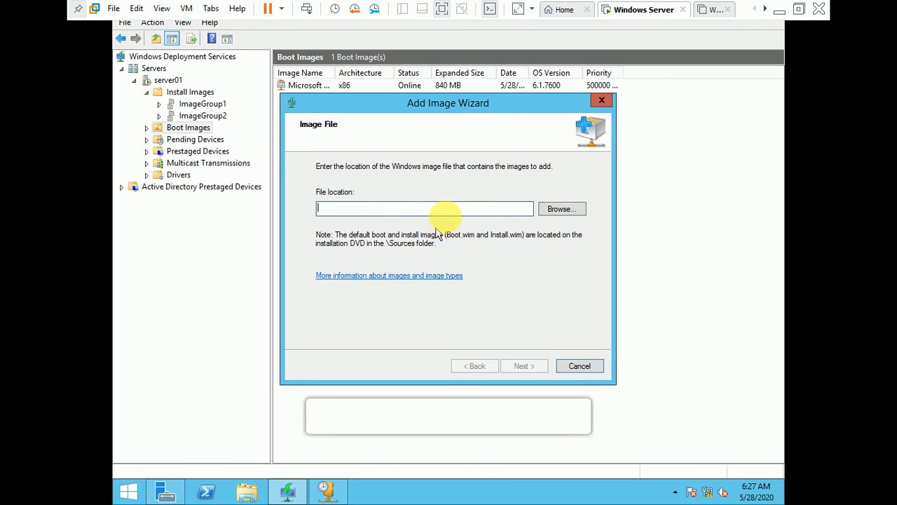
{"action": "left_click", "coordinate": [563, 209]}
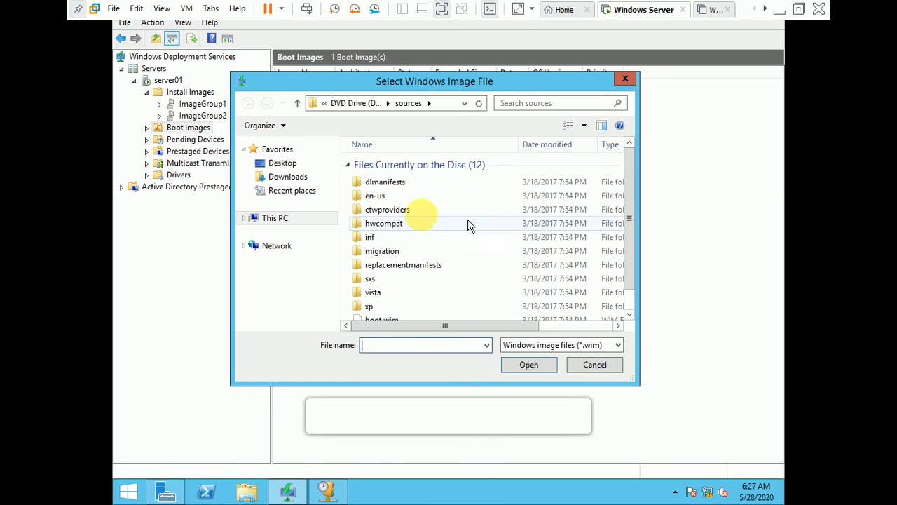
{"action": "type", "text": "bb"}
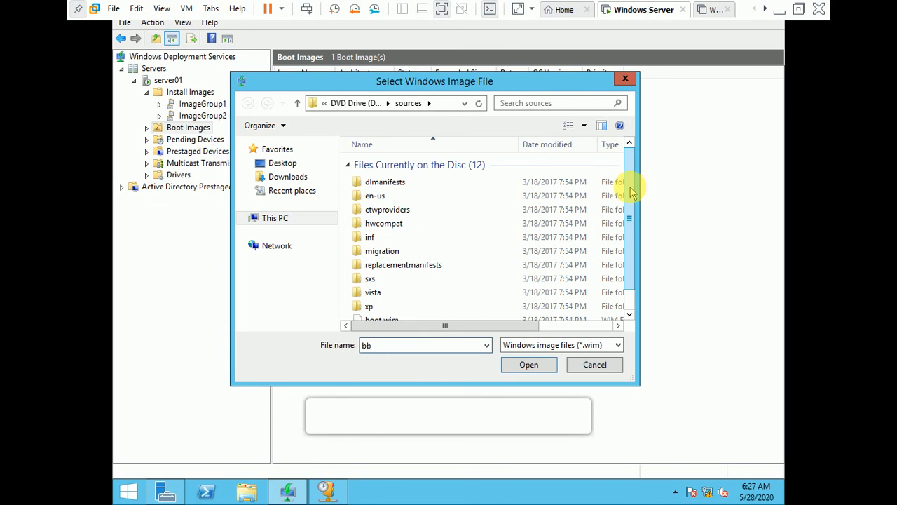
{"action": "left_click_drag", "start_coordinate": [630, 186], "coordinate": [641, 305]}
{"action": "left_click", "coordinate": [387, 297]}
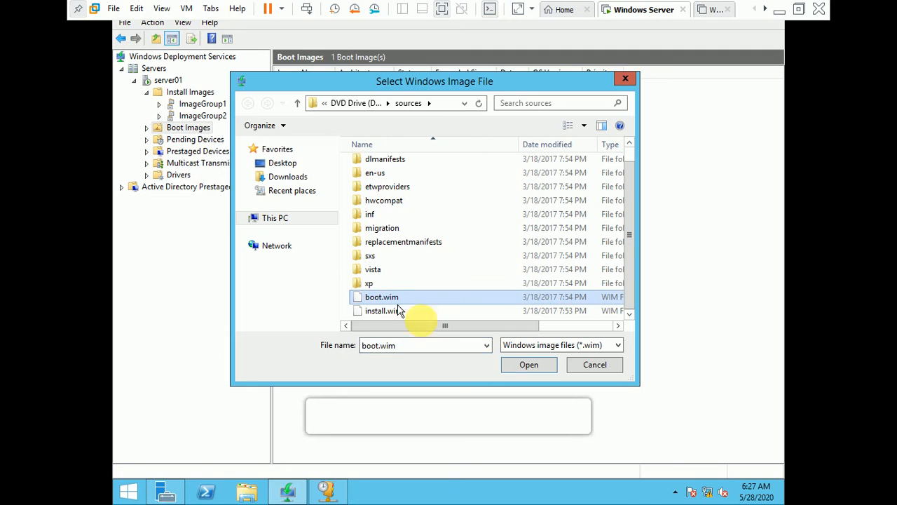
{"action": "left_click", "coordinate": [523, 369]}
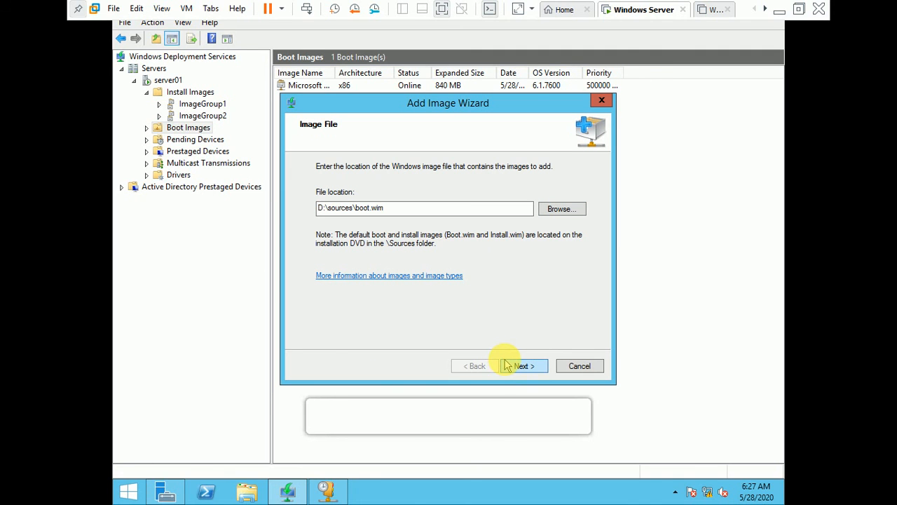
- Accept the proposed image details and start adding the Microsoft Windows Setup (x64) boot image to the server
{"action": "left_click", "coordinate": [515, 364]}
{"action": "left_click", "coordinate": [506, 365]}
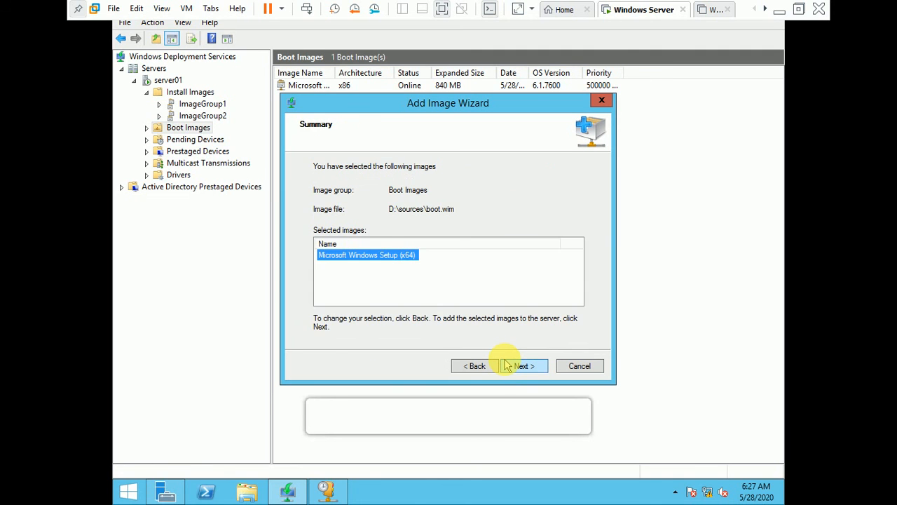
{"action": "left_click", "coordinate": [506, 366]}
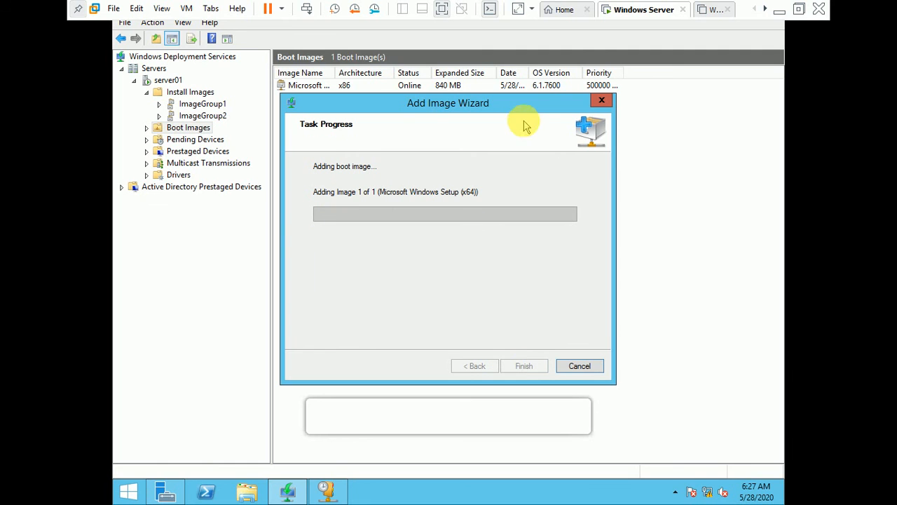
- Check the network boot of the Windows 7 virtual machine and the progress of the boot image being added
{"action": "left_click", "coordinate": [713, 12]}
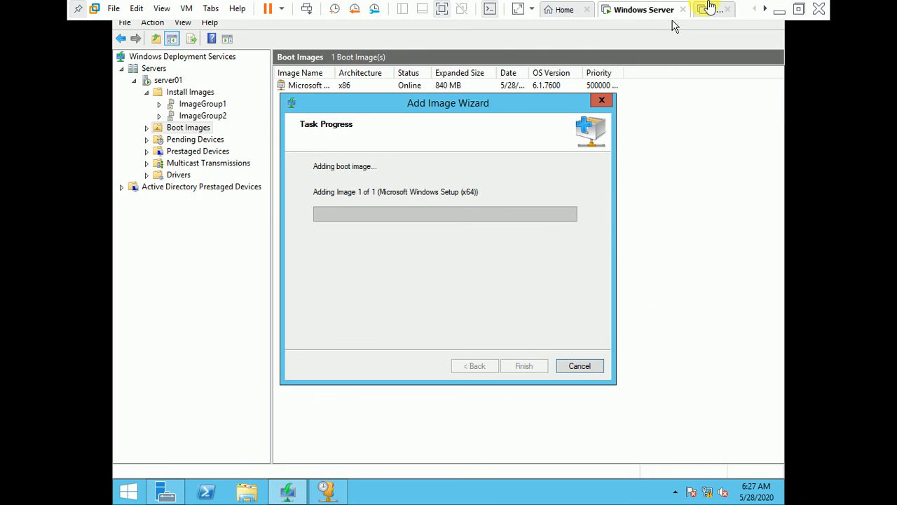
{"action": "left_click", "coordinate": [709, 10]}
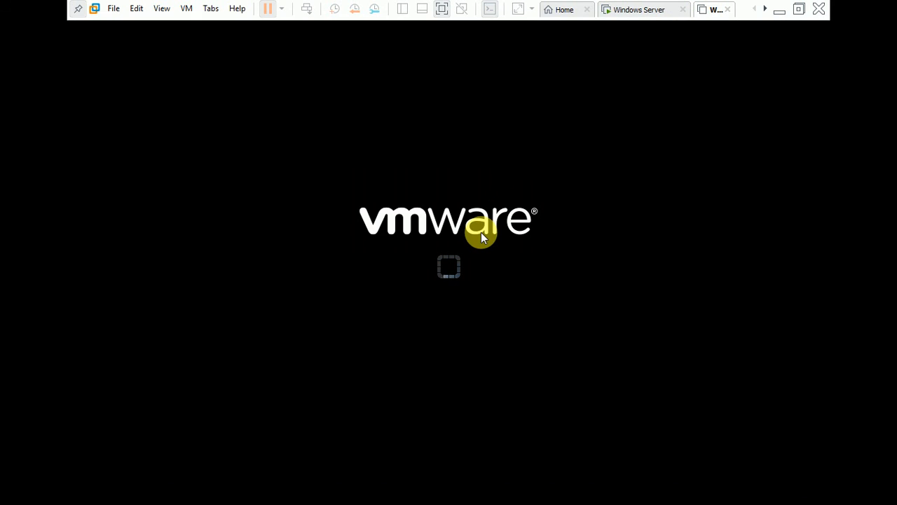
{"action": "left_click", "coordinate": [446, 234]}
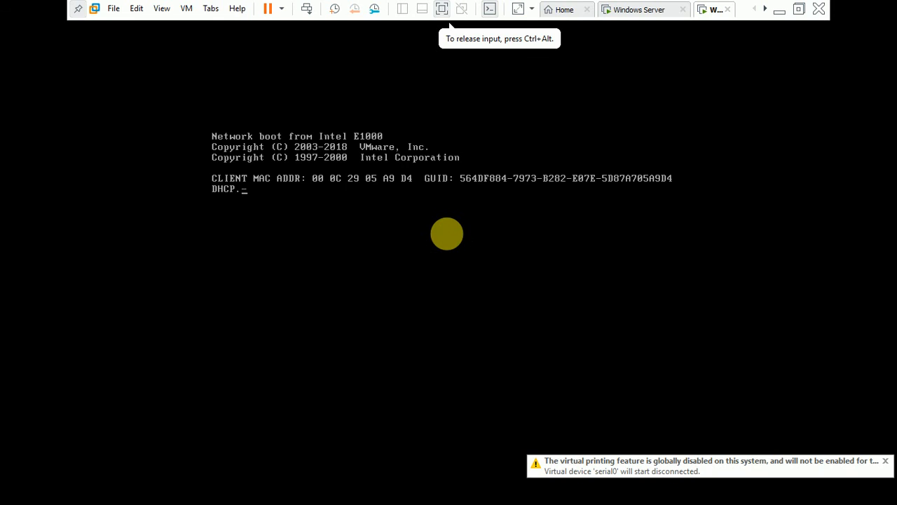
{"action": "key", "text": "ctrl+alt"}
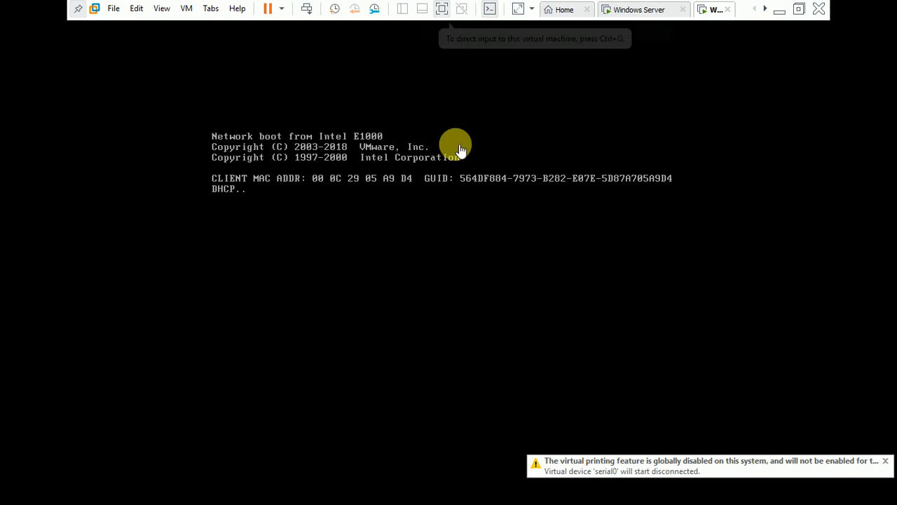
{"action": "left_click", "coordinate": [640, 9]}
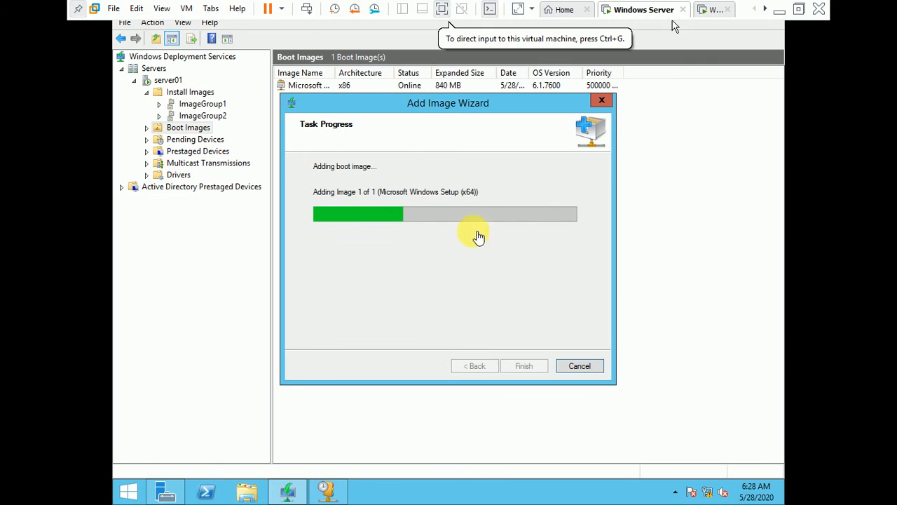
{"action": "left_click", "coordinate": [713, 12]}
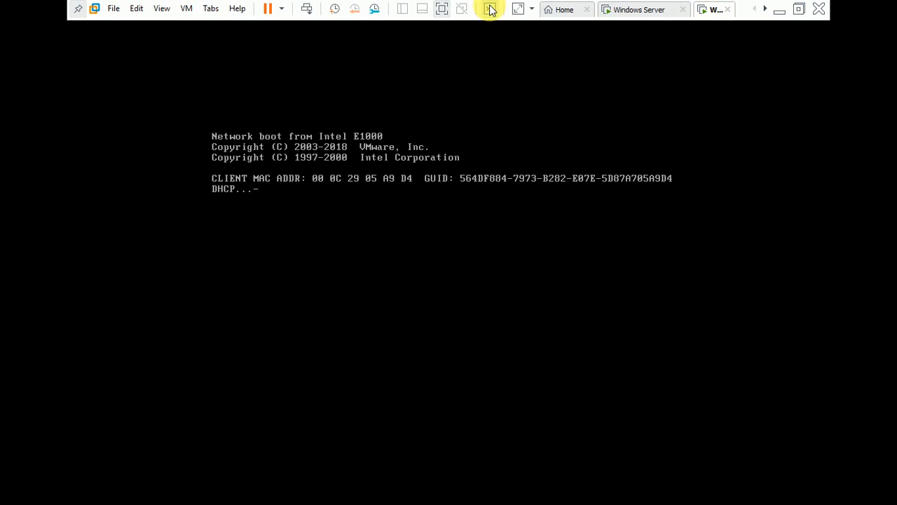
- Return to the Windows Server virtual machine and finish the boot image wizard
{"action": "left_click", "coordinate": [644, 9]}
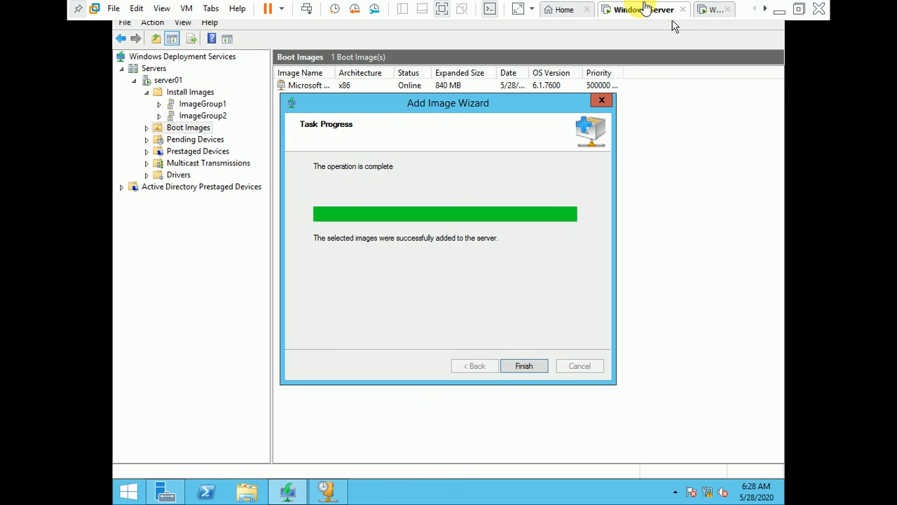
{"action": "left_click", "coordinate": [493, 314]}
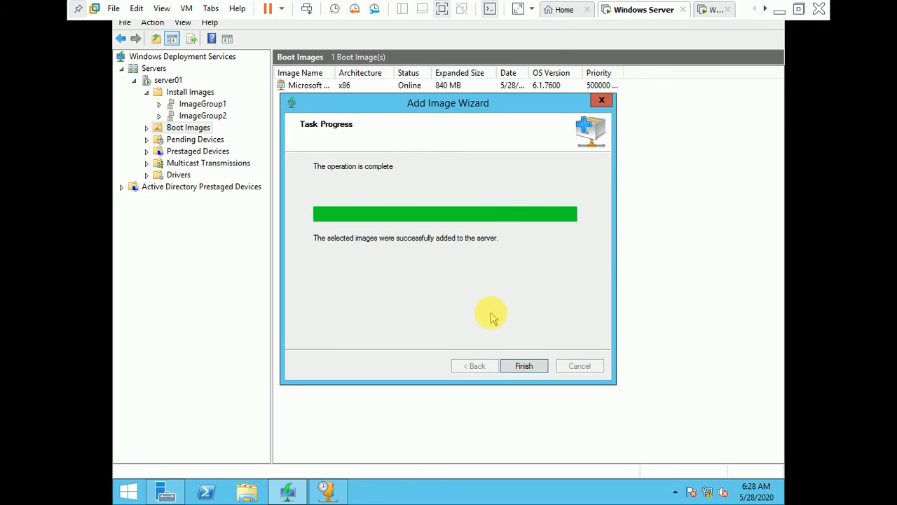
{"action": "left_click", "coordinate": [506, 363]}
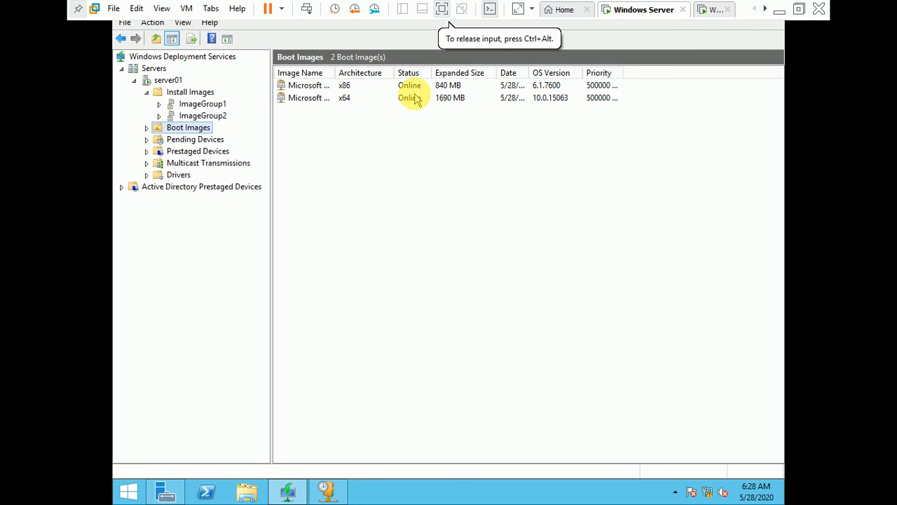
- Expand Boot Images and review the install images in ImageGroup2 and ImageGroup1
{"action": "left_click", "coordinate": [210, 116]}
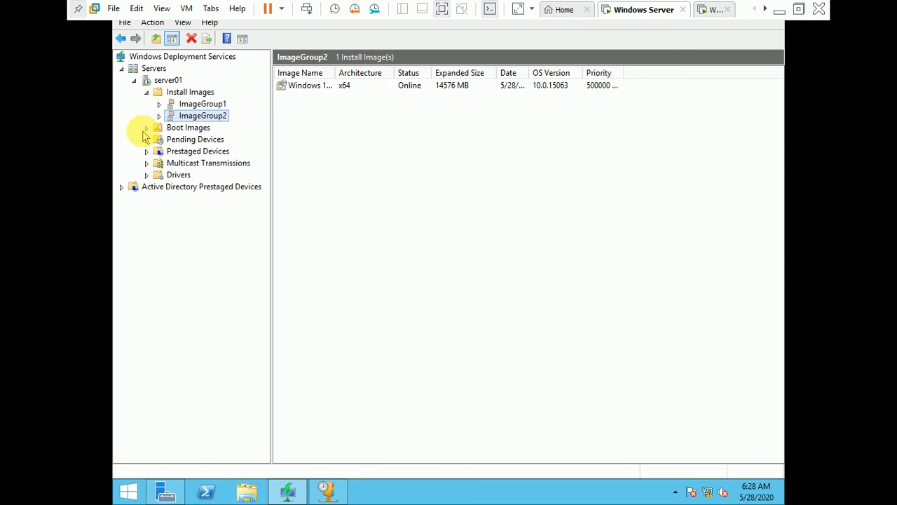
{"action": "left_click", "coordinate": [147, 129]}
{"action": "left_click", "coordinate": [188, 129]}
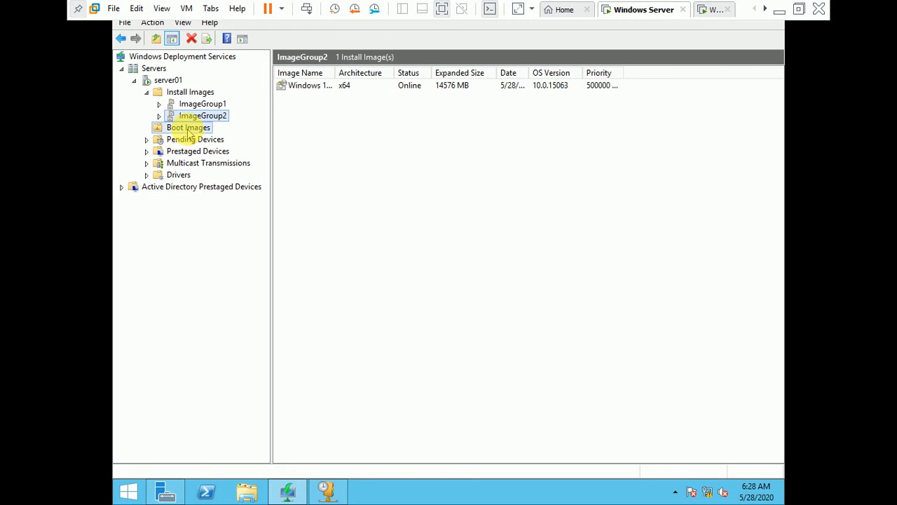
{"action": "left_click", "coordinate": [203, 115]}
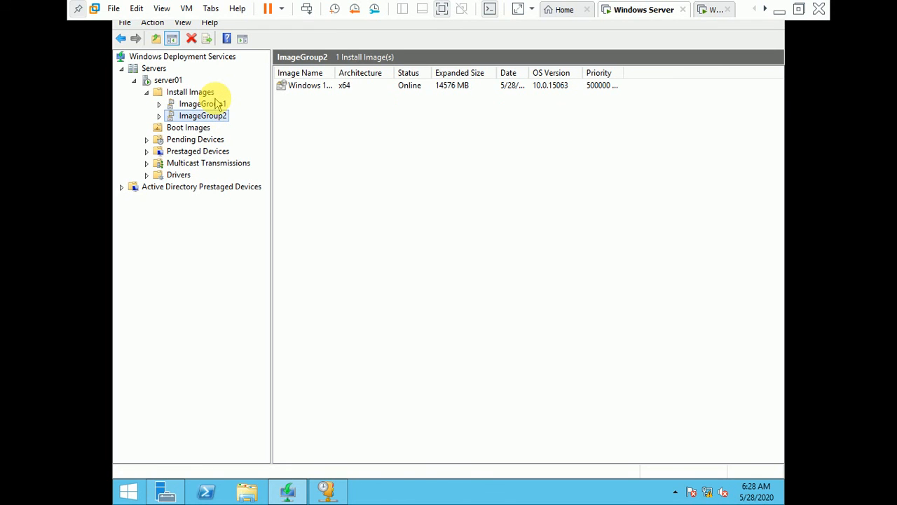
{"action": "left_click", "coordinate": [212, 104]}
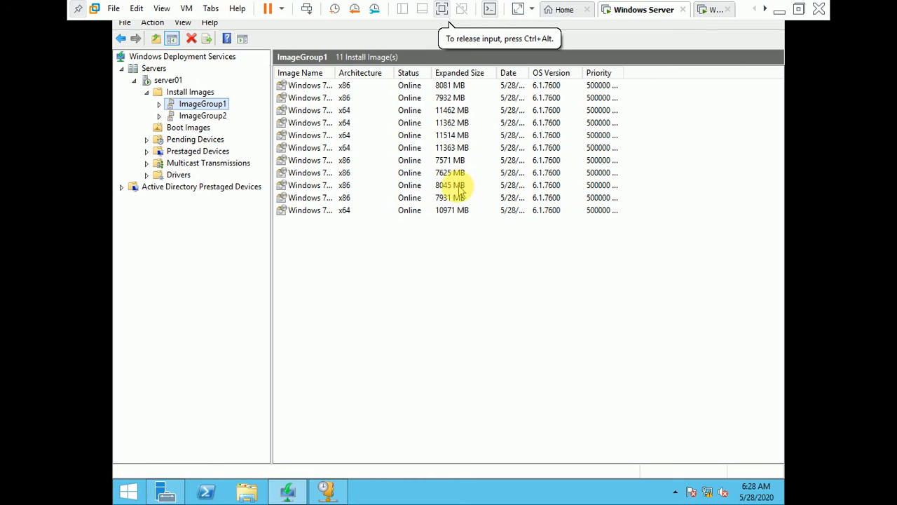
- Check the network boot result in the Windows 7 virtual machine and return to the Windows Server virtual machine
{"action": "left_click", "coordinate": [574, 8]}
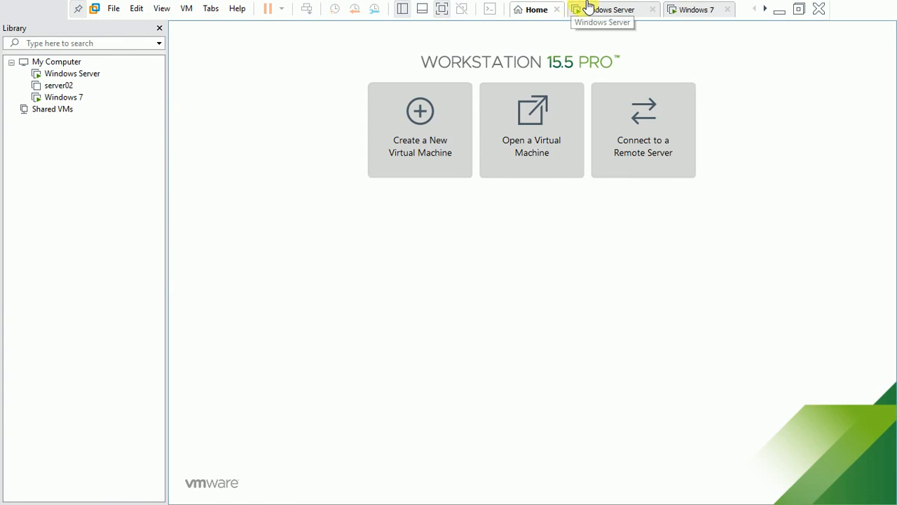
{"action": "left_click", "coordinate": [621, 9]}
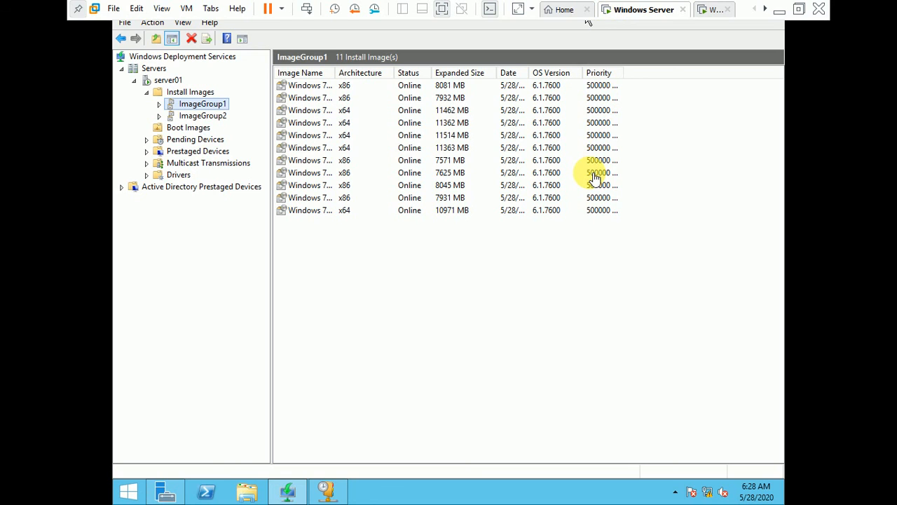
{"action": "left_click", "coordinate": [713, 10]}
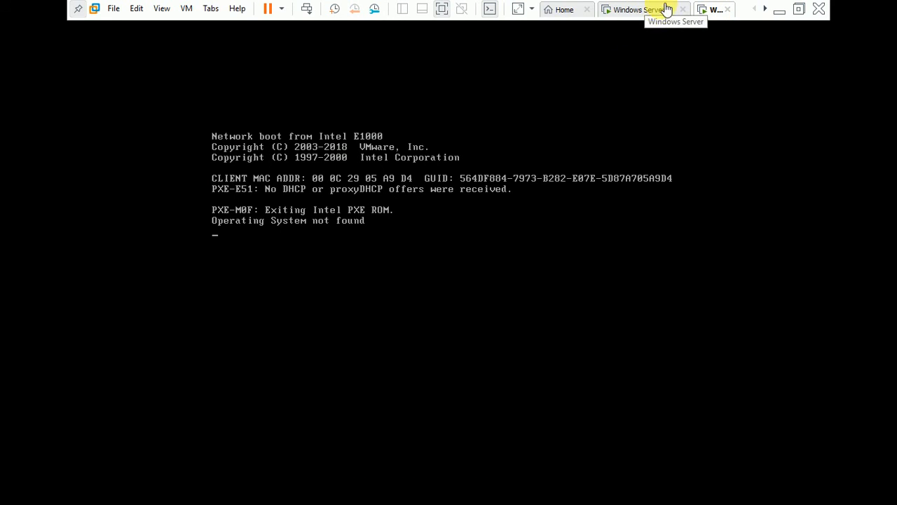
{"action": "left_click", "coordinate": [635, 11]}
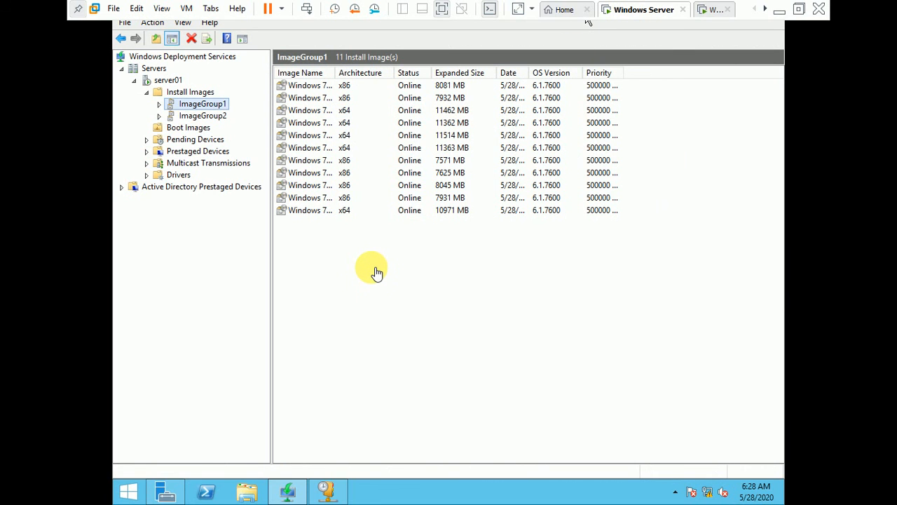